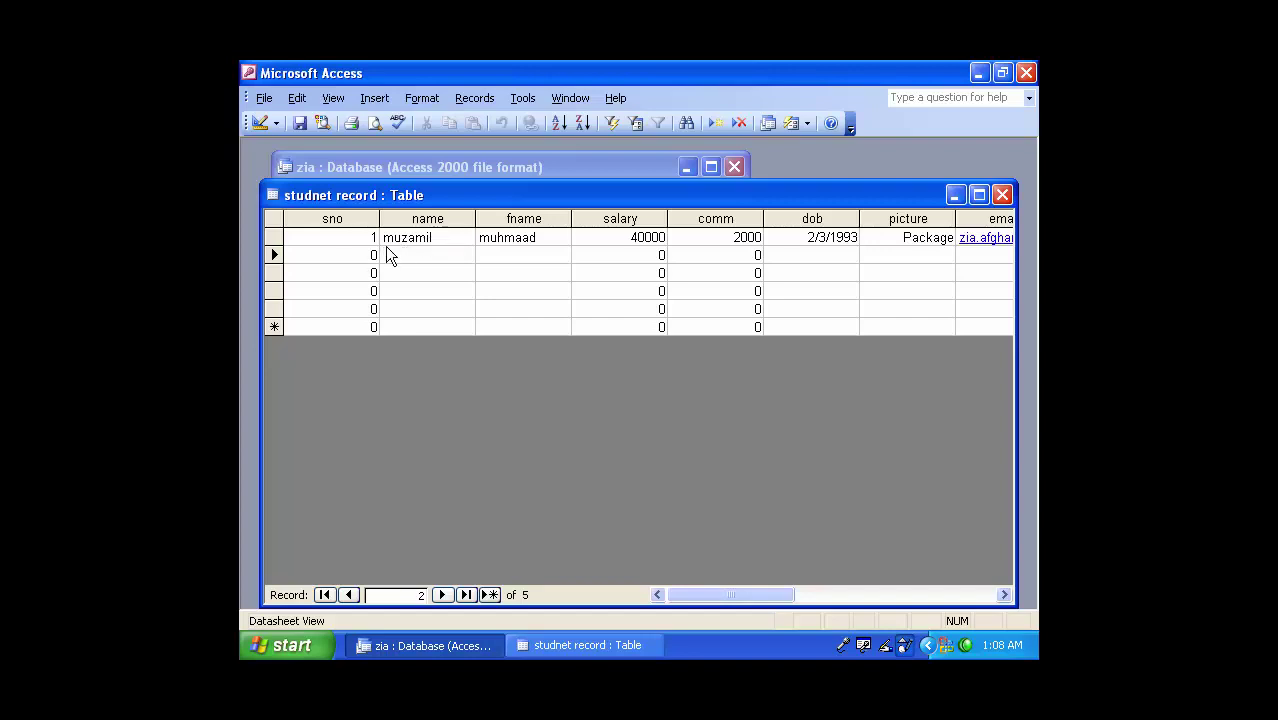
- Try to make the name field the primary key of the studnet record table and save the design
click(262, 124)
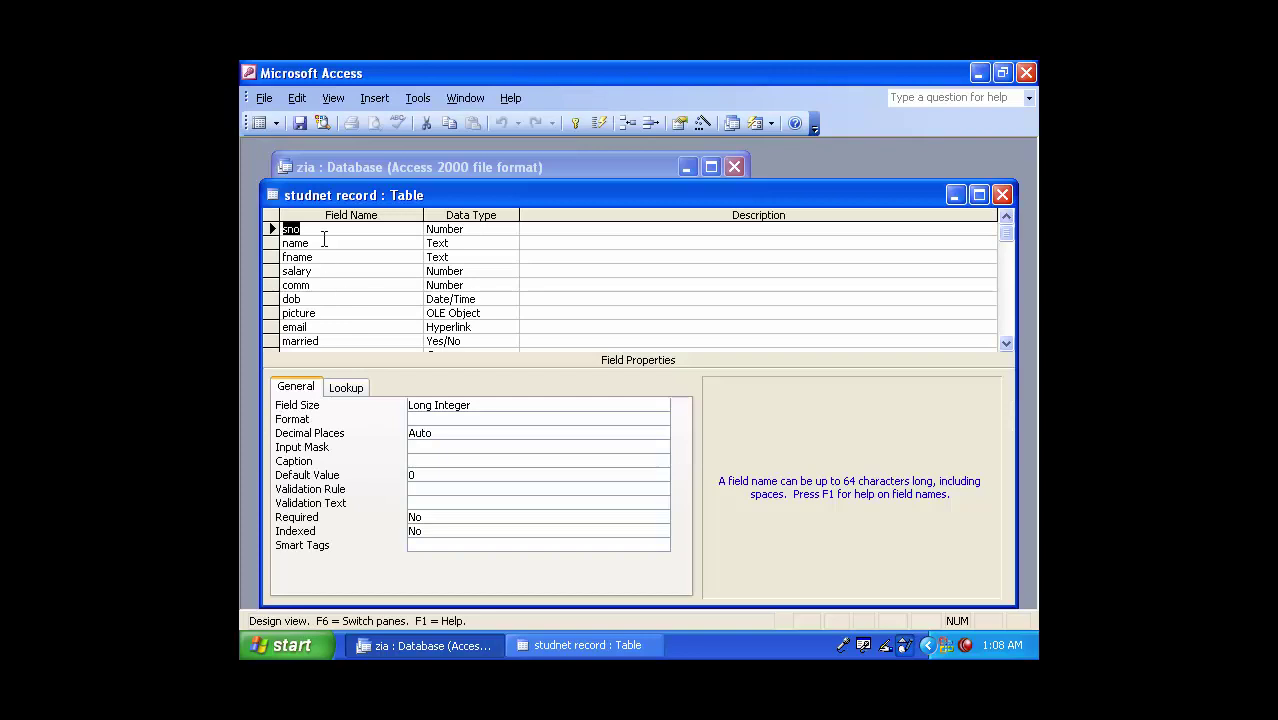
click(324, 240)
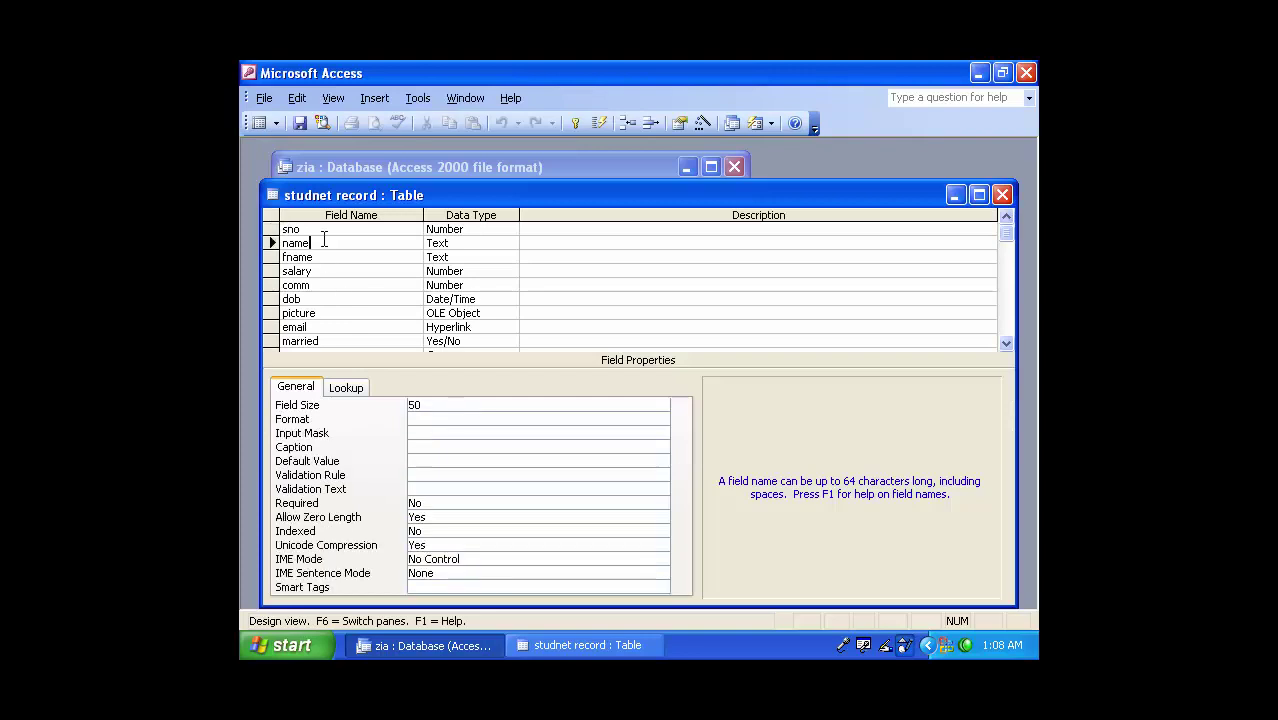
click(575, 124)
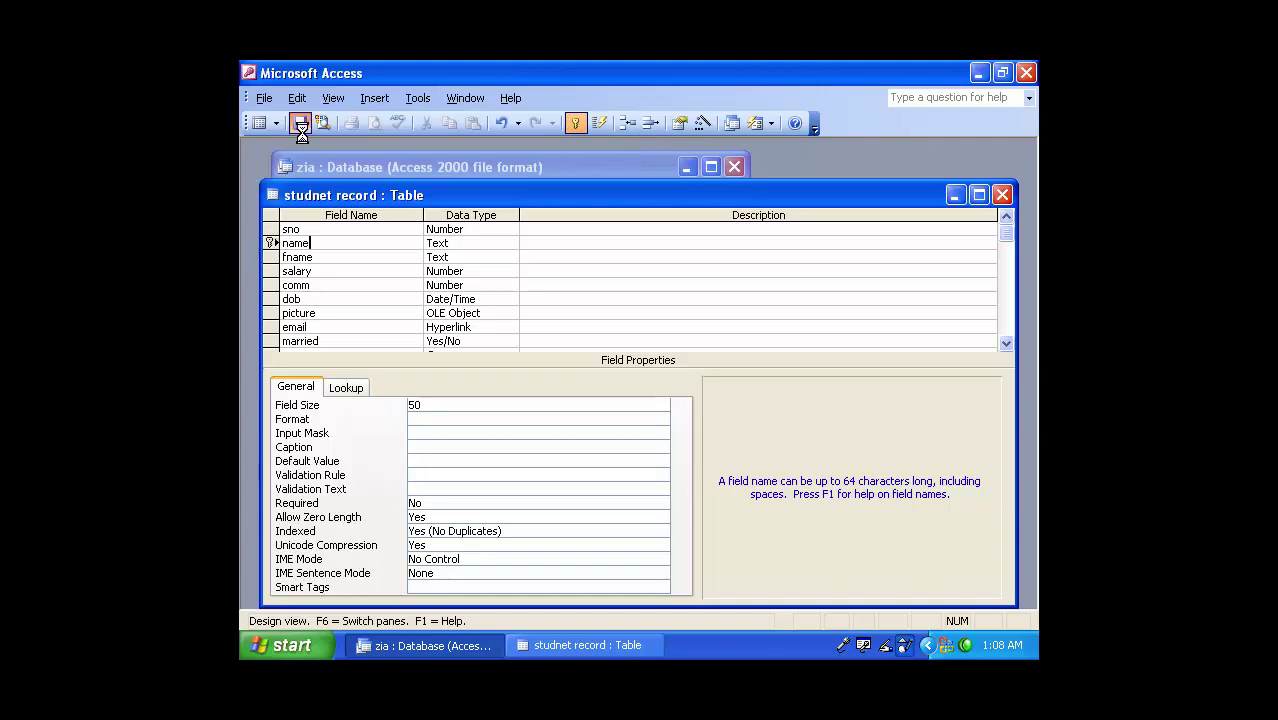
click(602, 410)
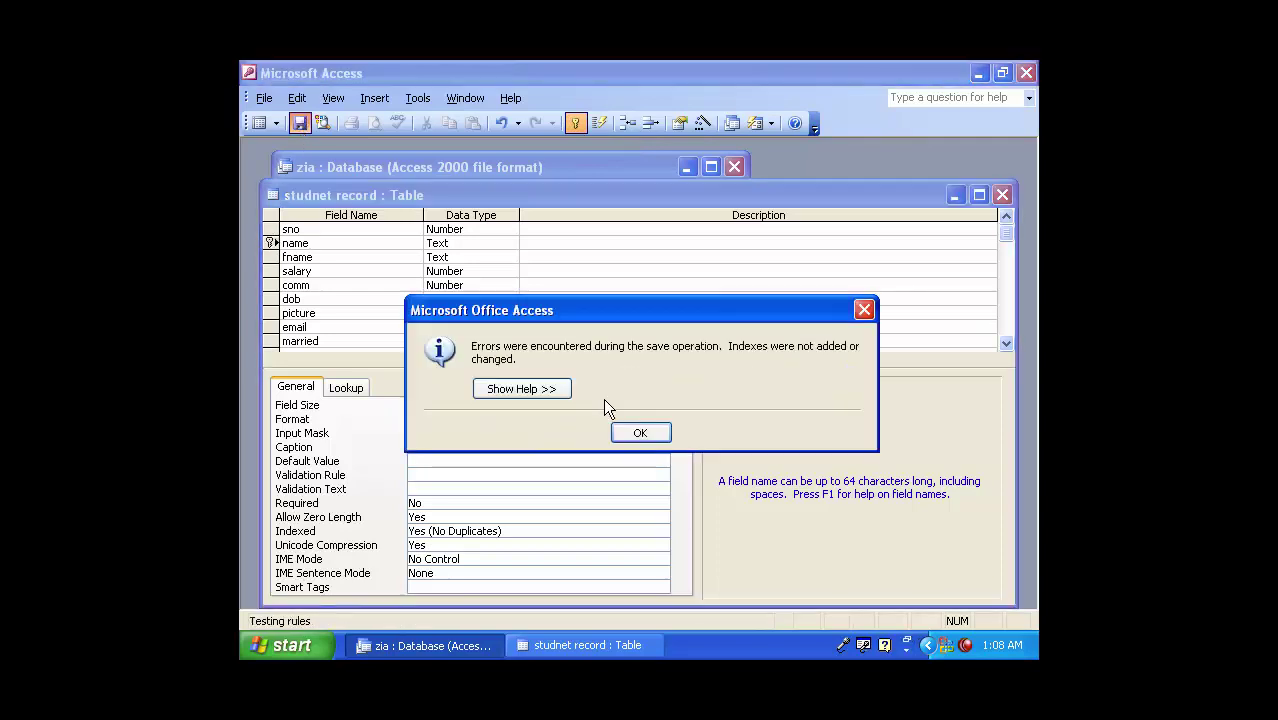
click(638, 432)
- Try to switch the studnet record table to Datasheet view, saving the design on the way
click(261, 123)
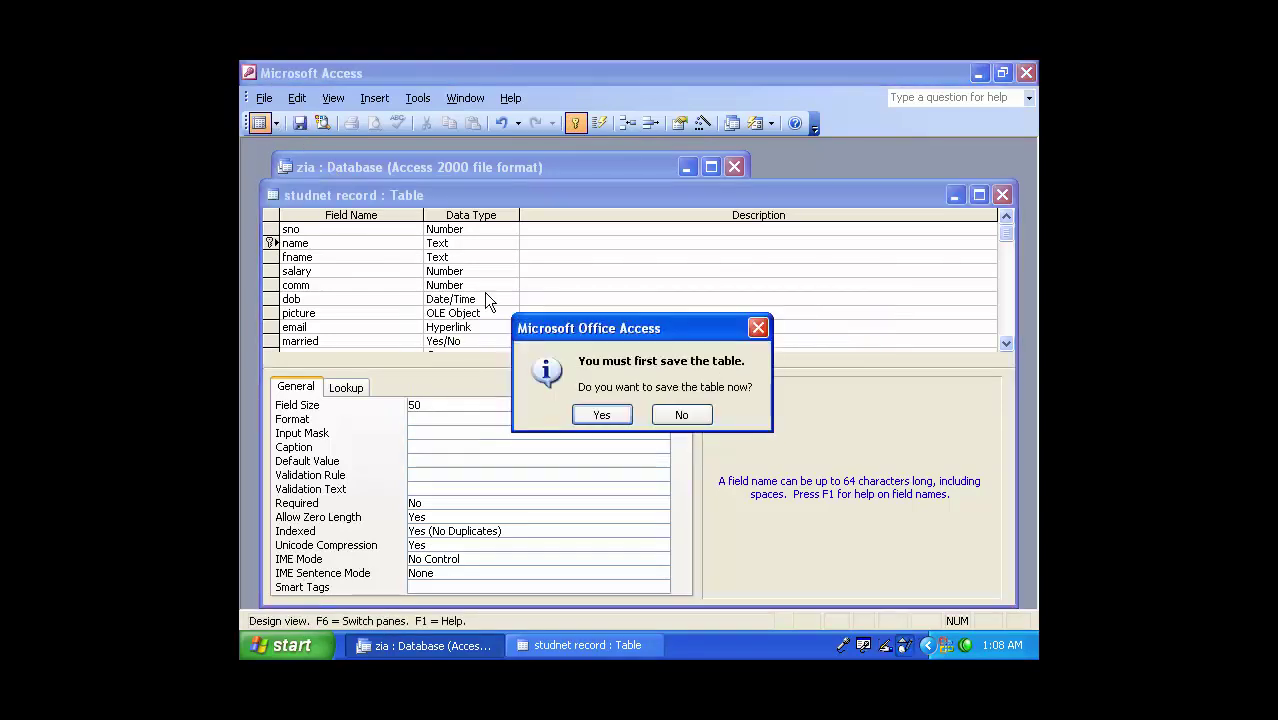
click(616, 415)
click(609, 420)
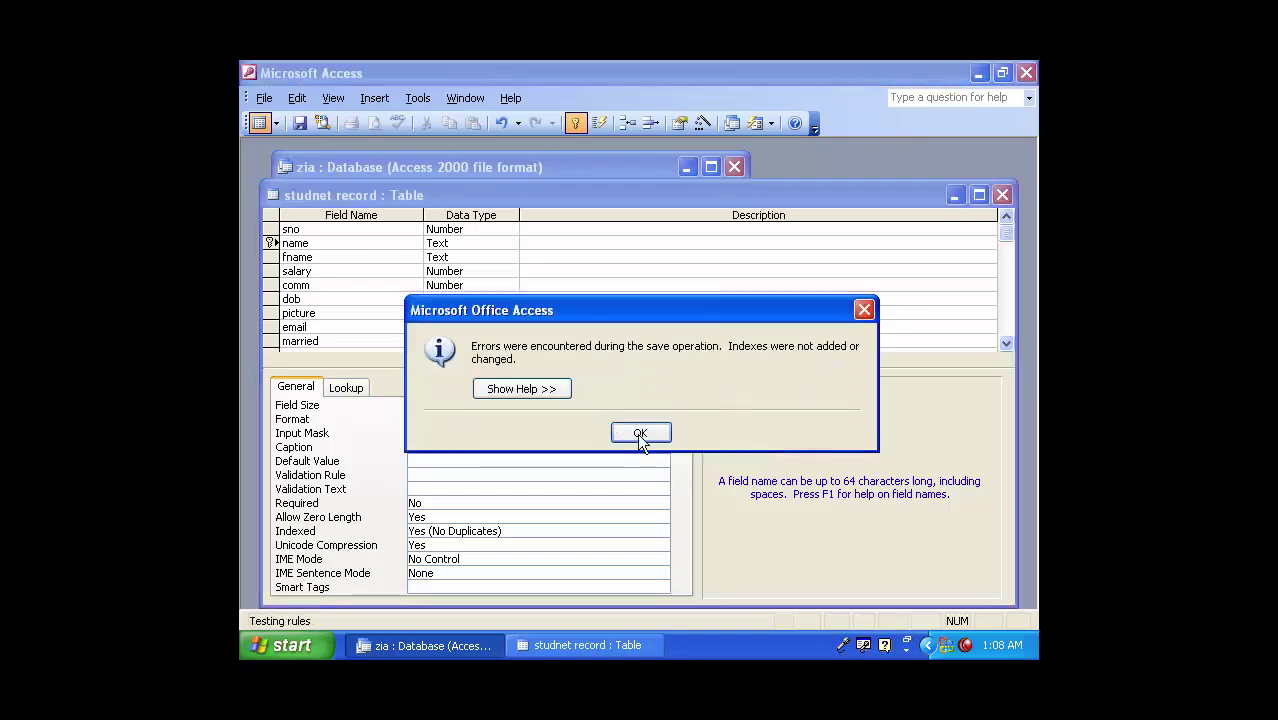
click(642, 433)
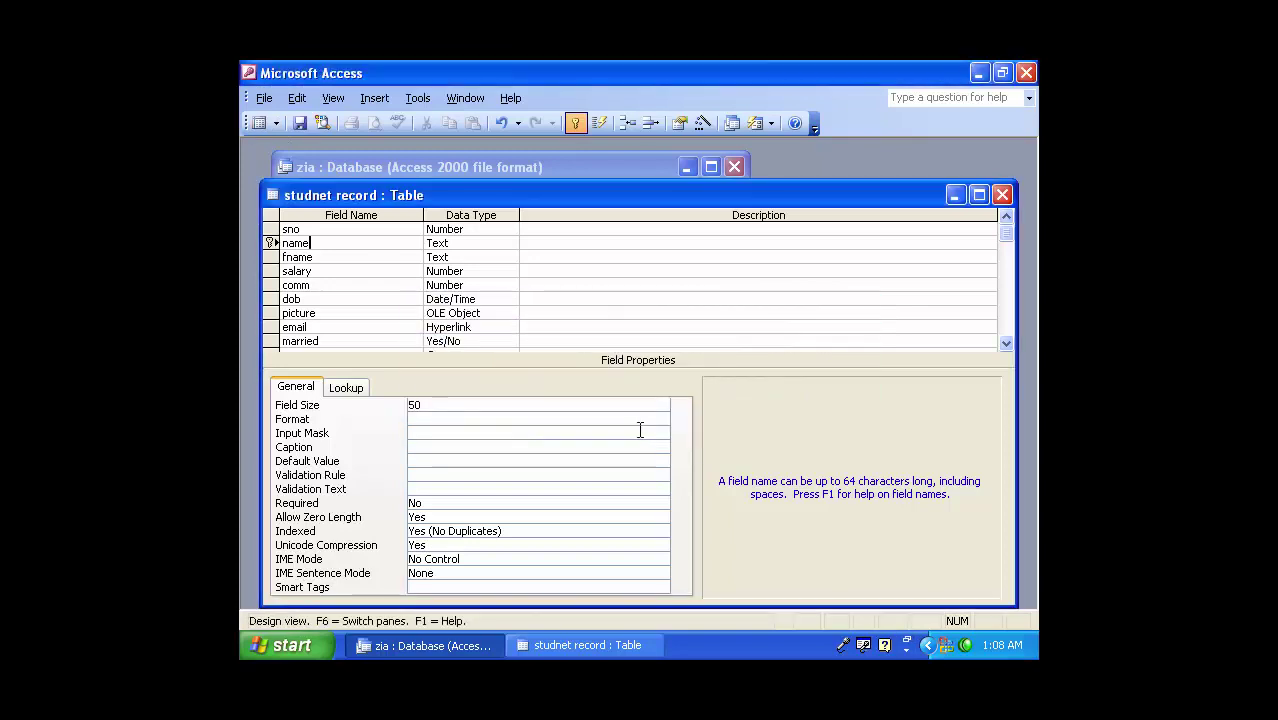
- Close the studnet record table and discard its design changes
click(999, 194)
click(580, 411)
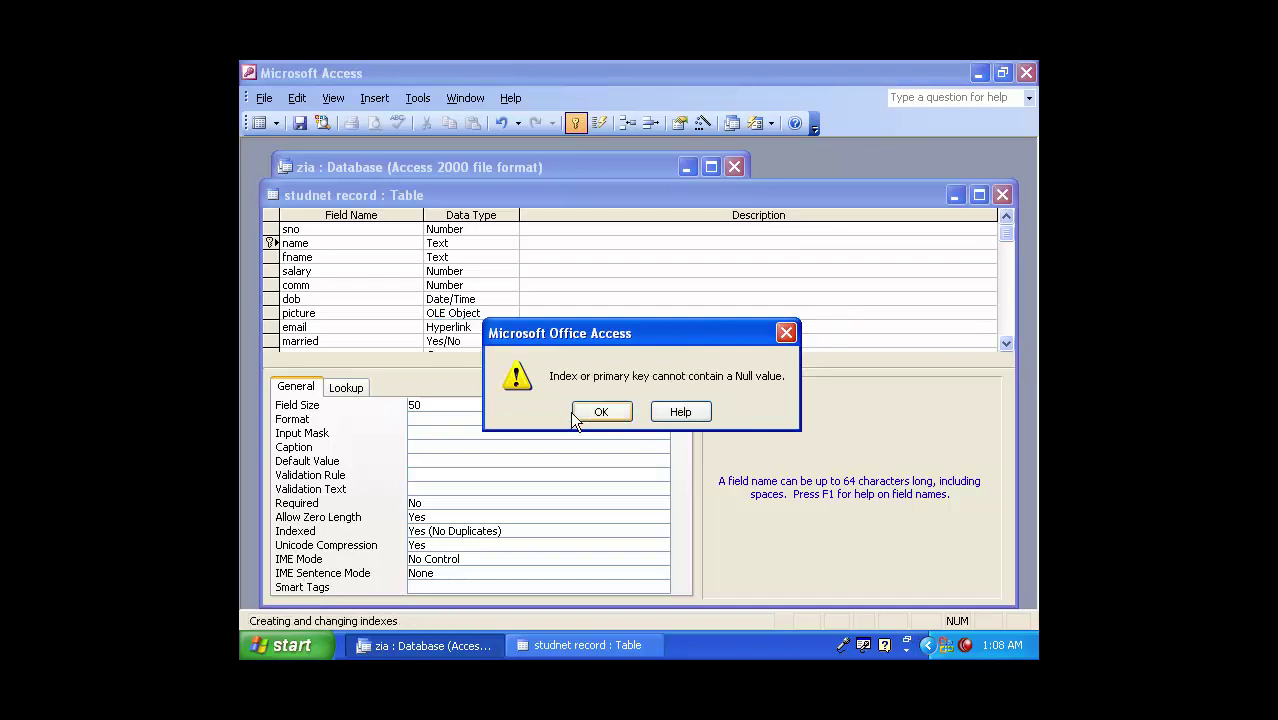
click(572, 413)
click(636, 432)
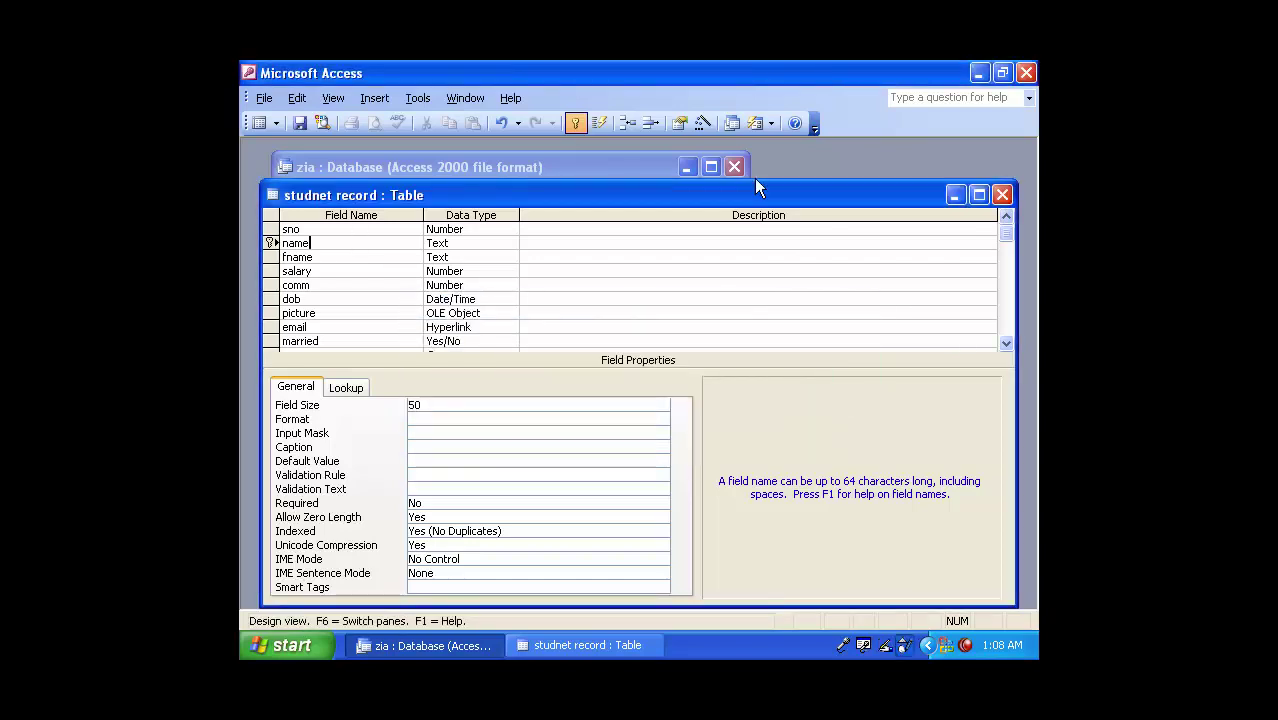
click(1001, 196)
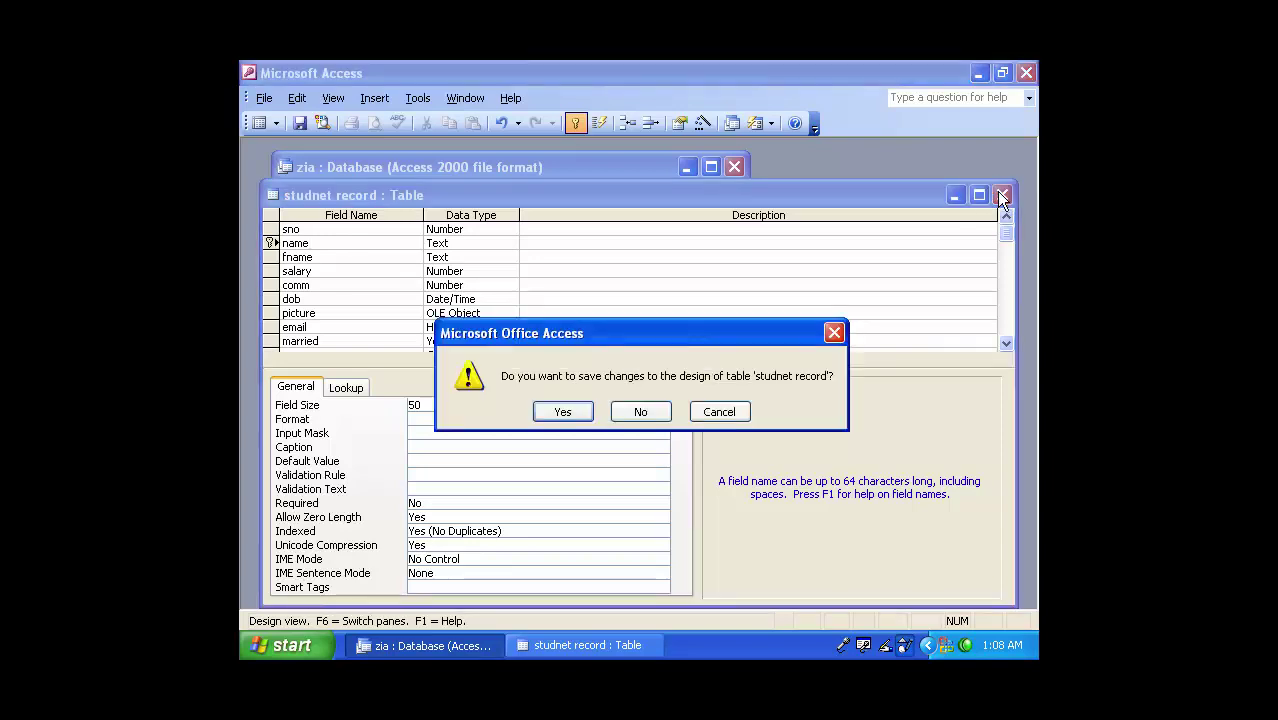
click(650, 410)
- Reopen the studnet record table in Design view and try again to save name as its primary key
double_click(435, 308)
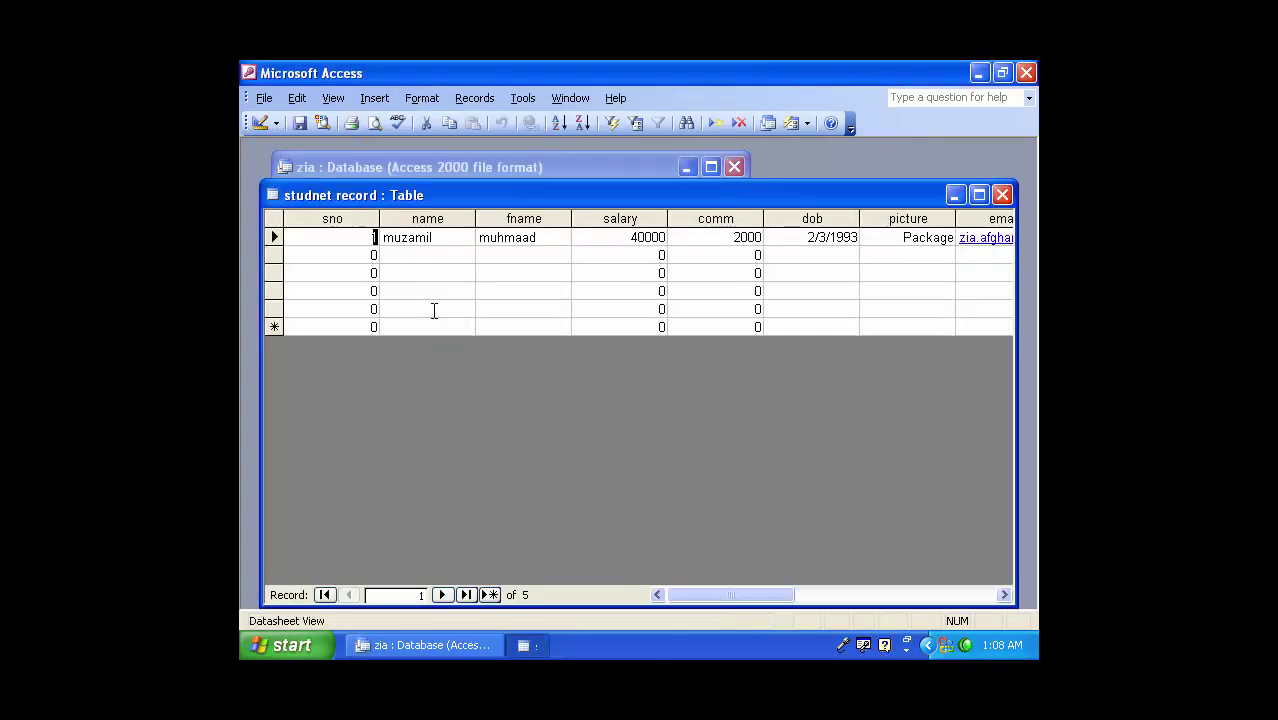
click(413, 255)
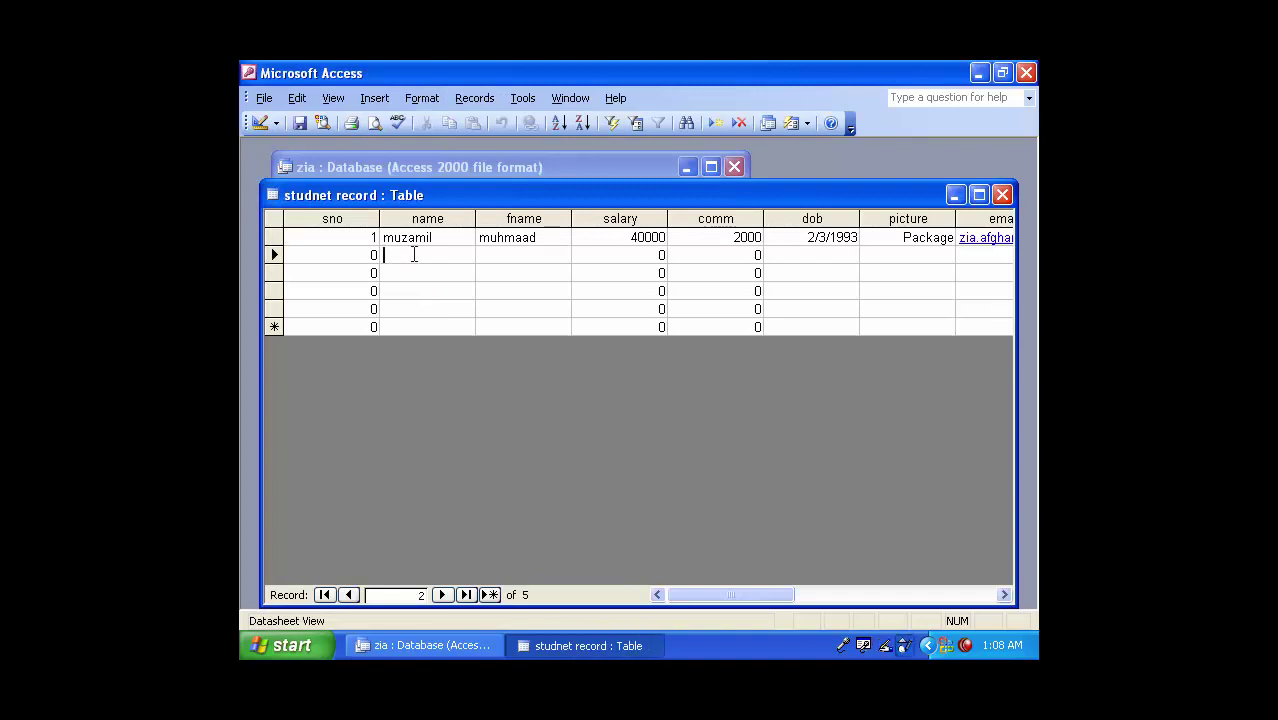
click(258, 122)
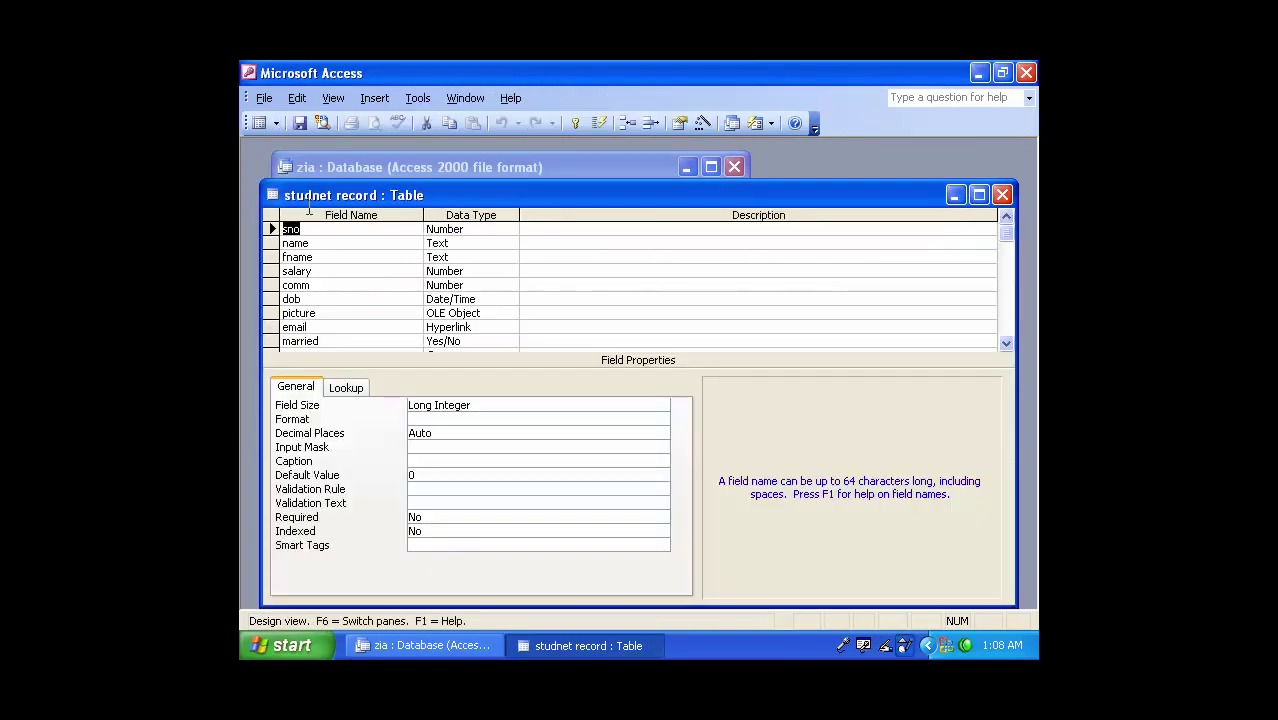
click(319, 242)
click(575, 122)
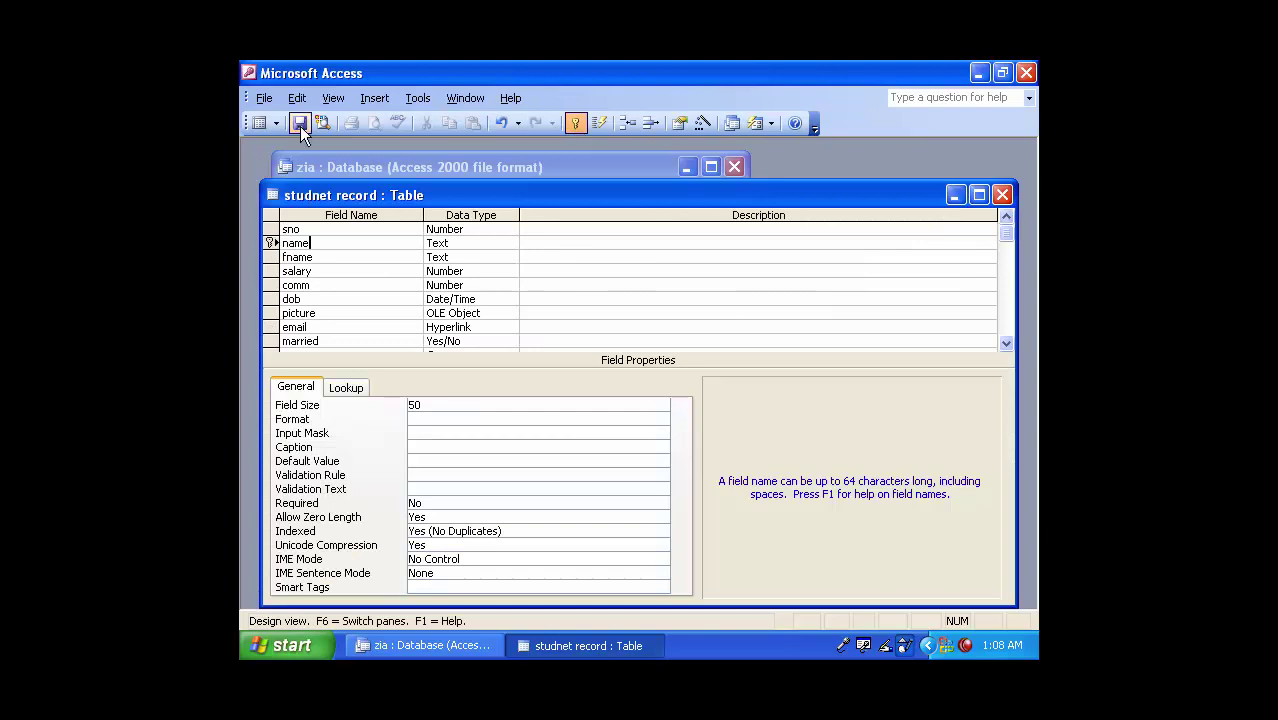
click(299, 122)
click(616, 409)
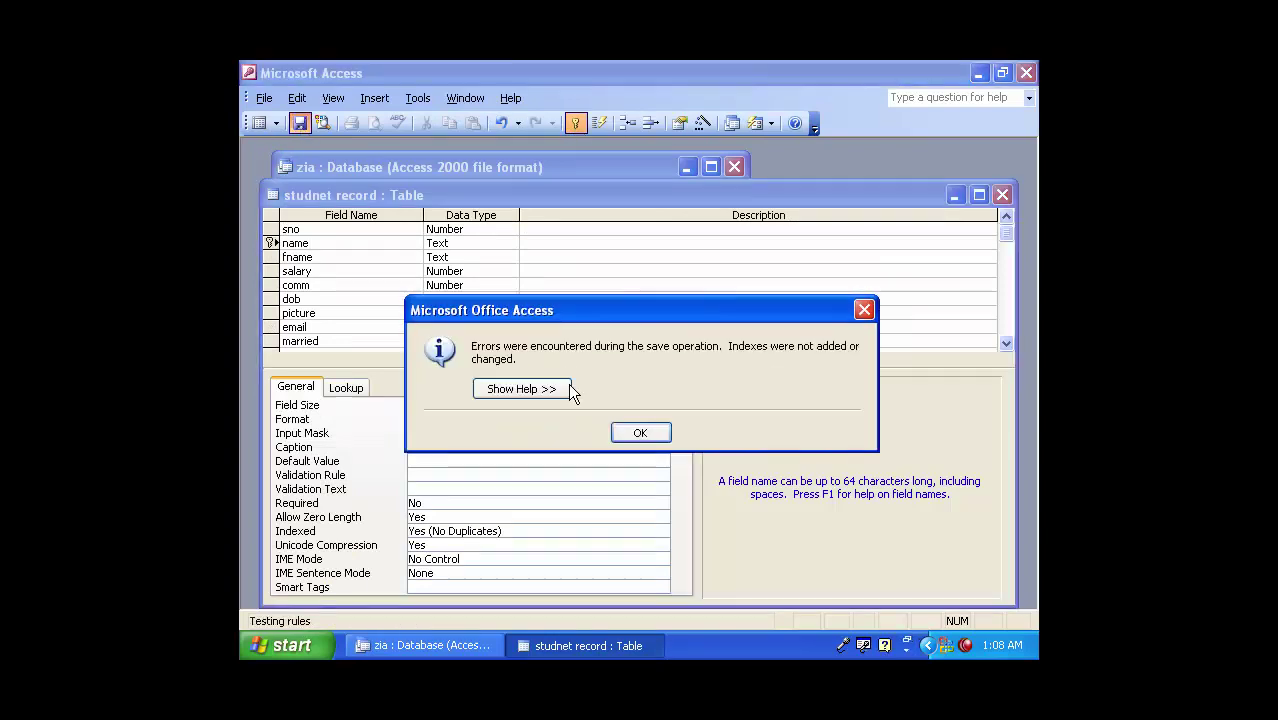
click(631, 440)
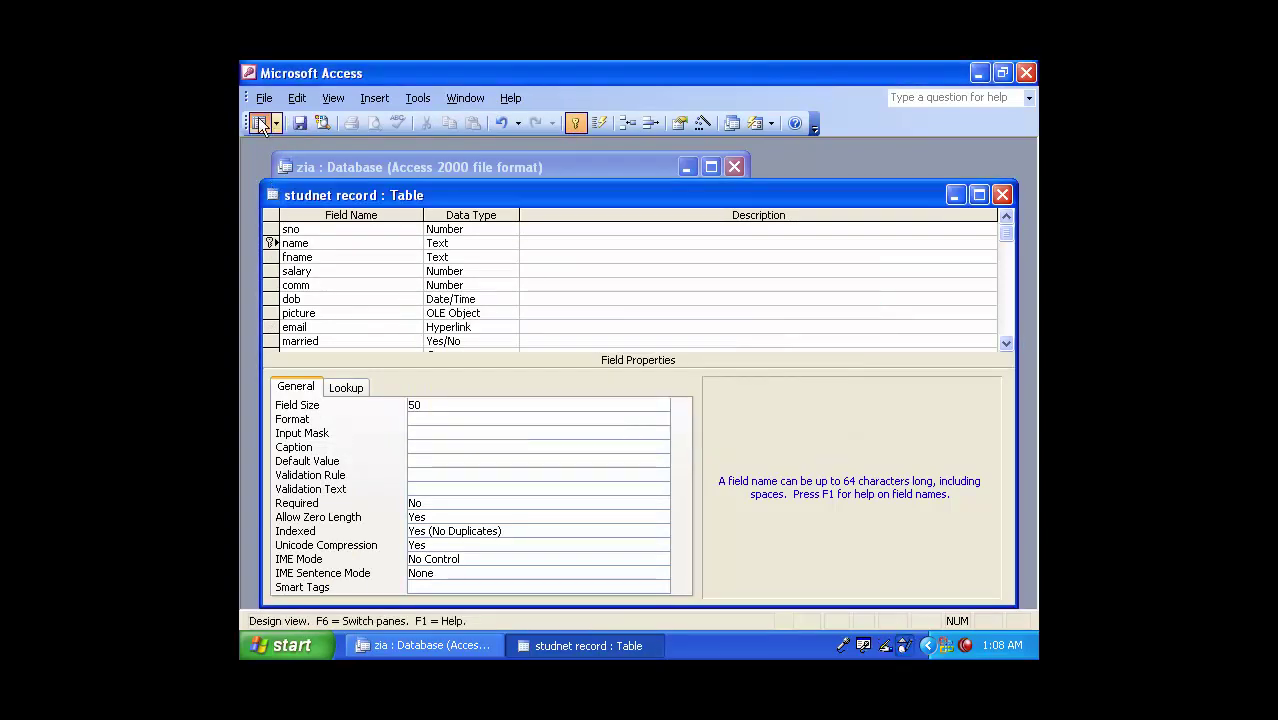
- Try to return to Datasheet view with the design saved, and close the studnet record table without saving
click(259, 123)
click(604, 414)
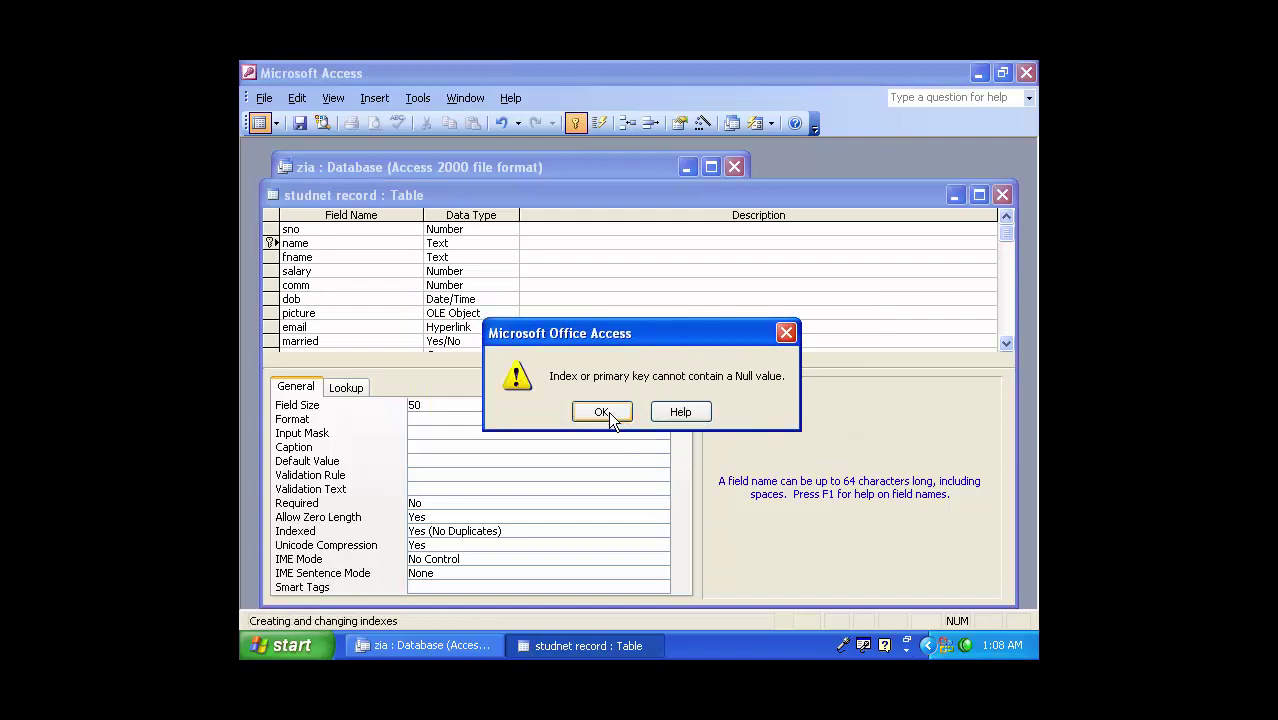
click(608, 411)
click(630, 428)
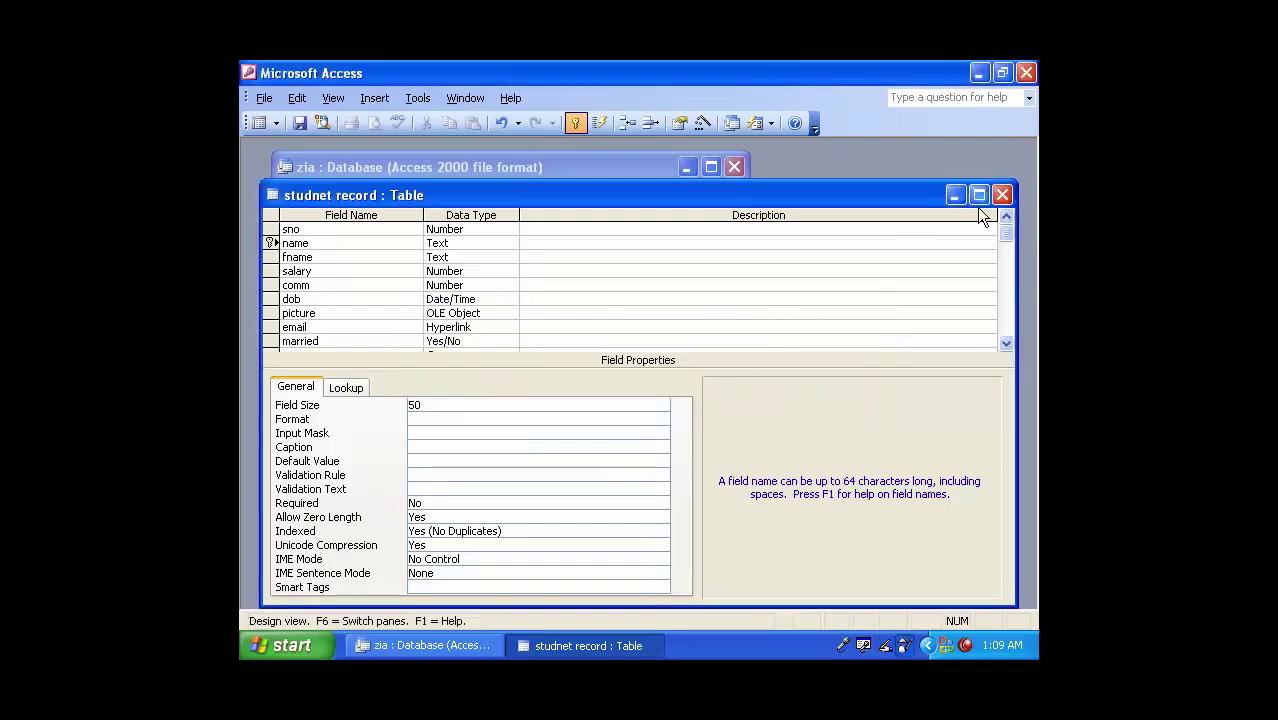
click(1002, 195)
click(641, 411)
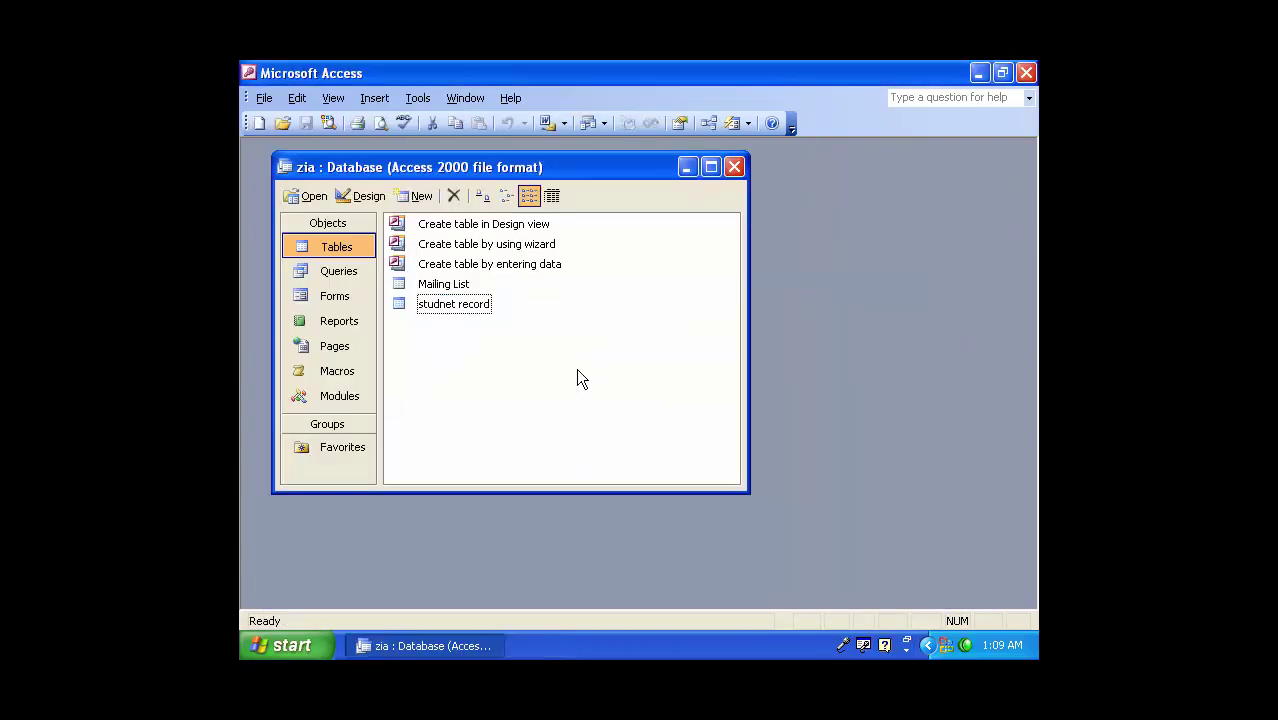
- Start a new table in Design view with the Text fields name and fname
double_click(480, 226)
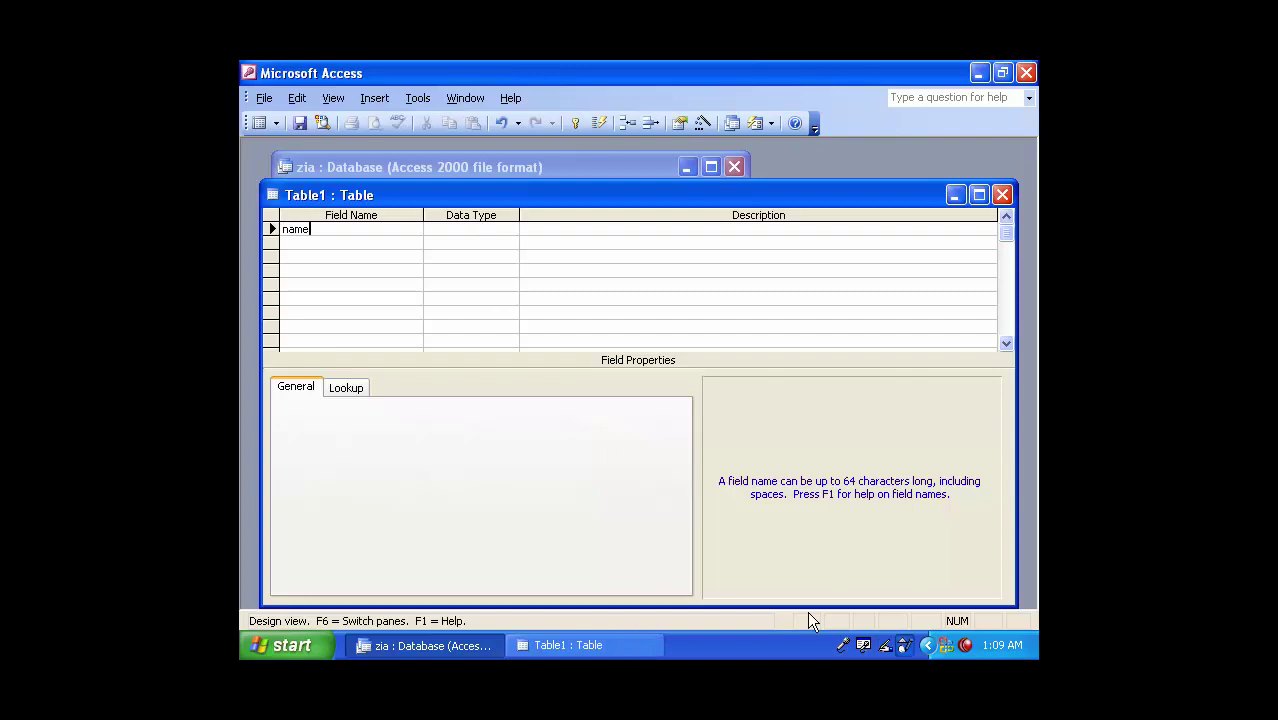
key(Tab)
key(Tab)
key(Tab)
text(fname)
key(Tab)
key(Tab)
key(Tab)
- Add the fields salary and comm to the new table, both with the Number data type
text(salary)
key(Tab)
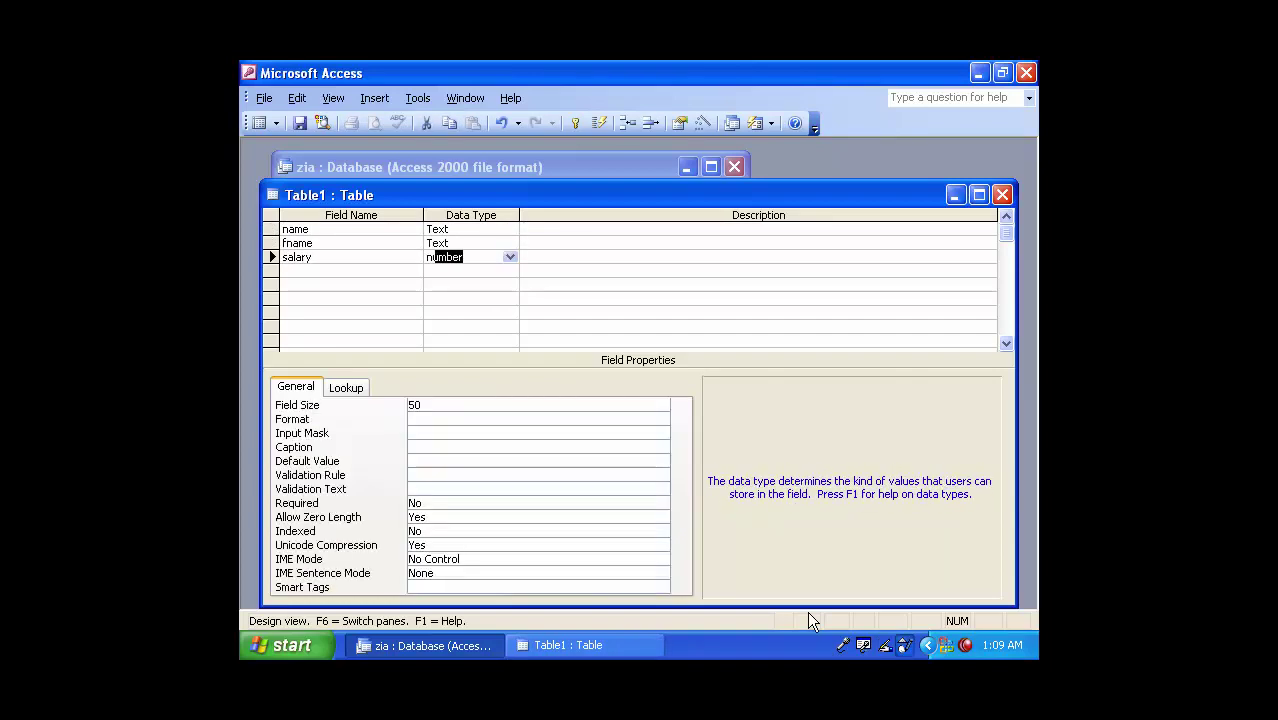
text(n)
key(Tab)
key(Tab)
text(comm)
key(Tab)
text(n)
key(Tab)
key(Tab)
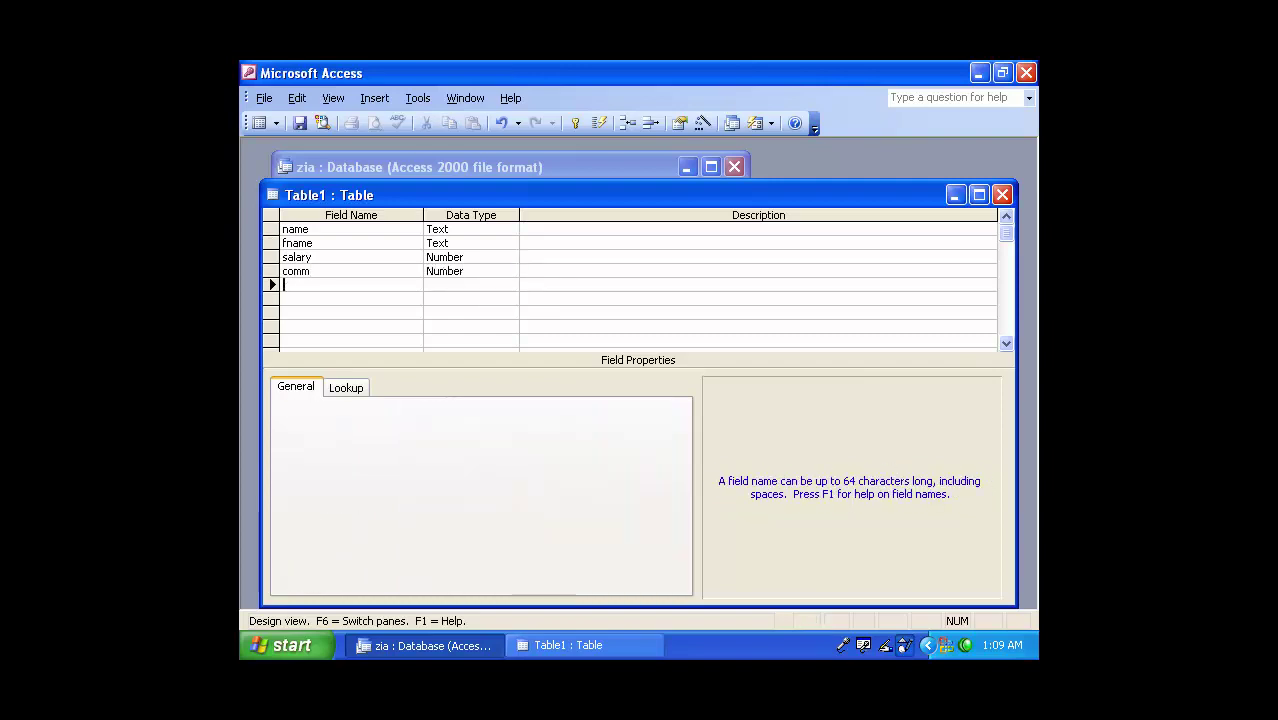
- Make the name field the primary key and close the new table, saving it as Table1
click(345, 232)
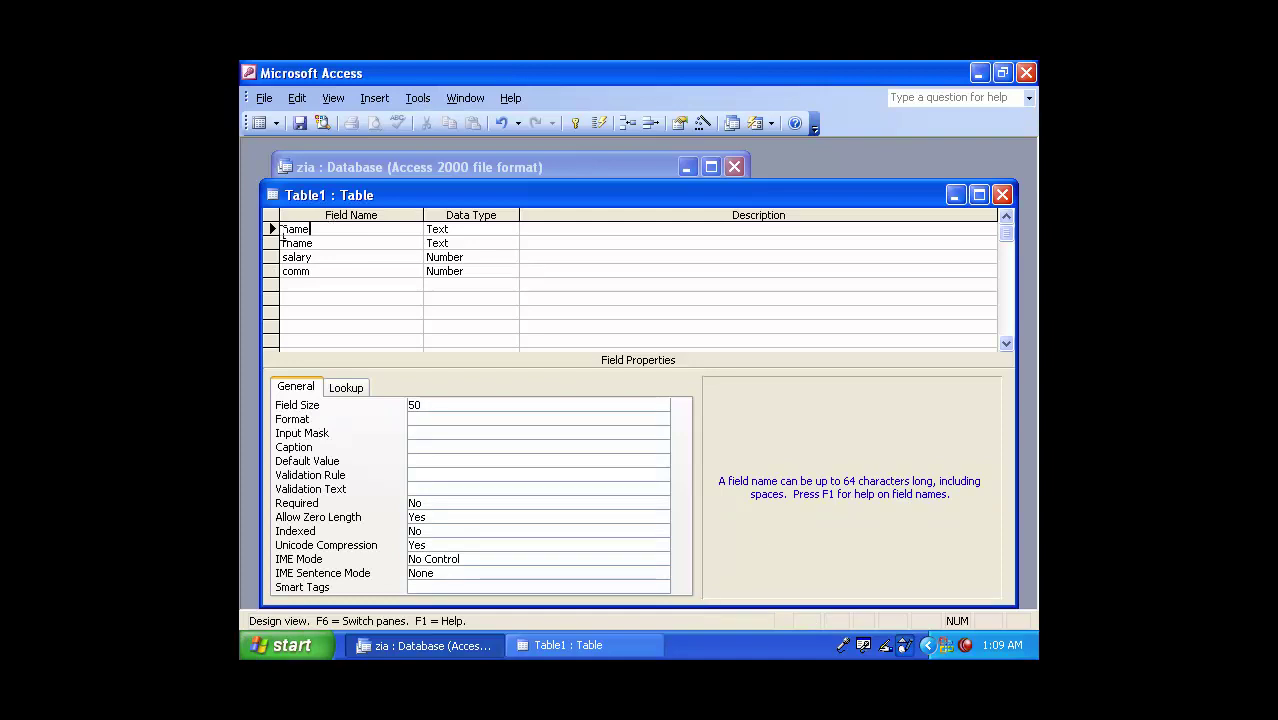
click(578, 124)
click(1001, 194)
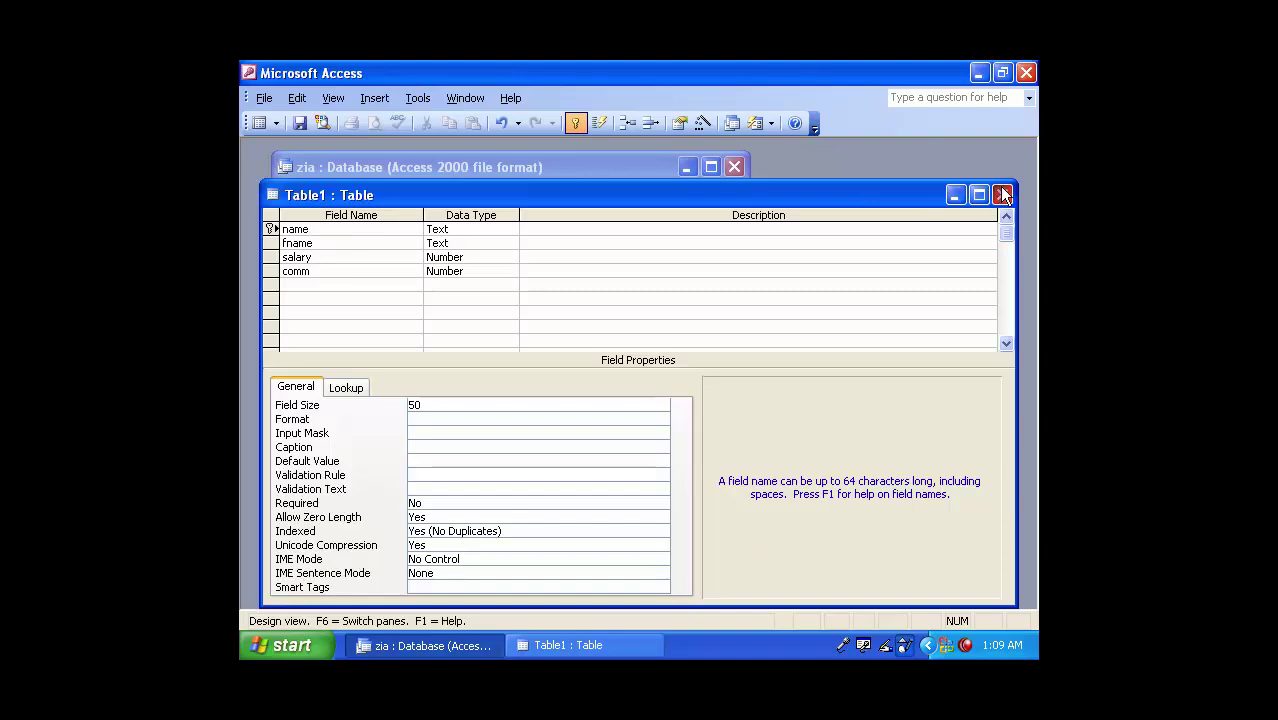
click(558, 411)
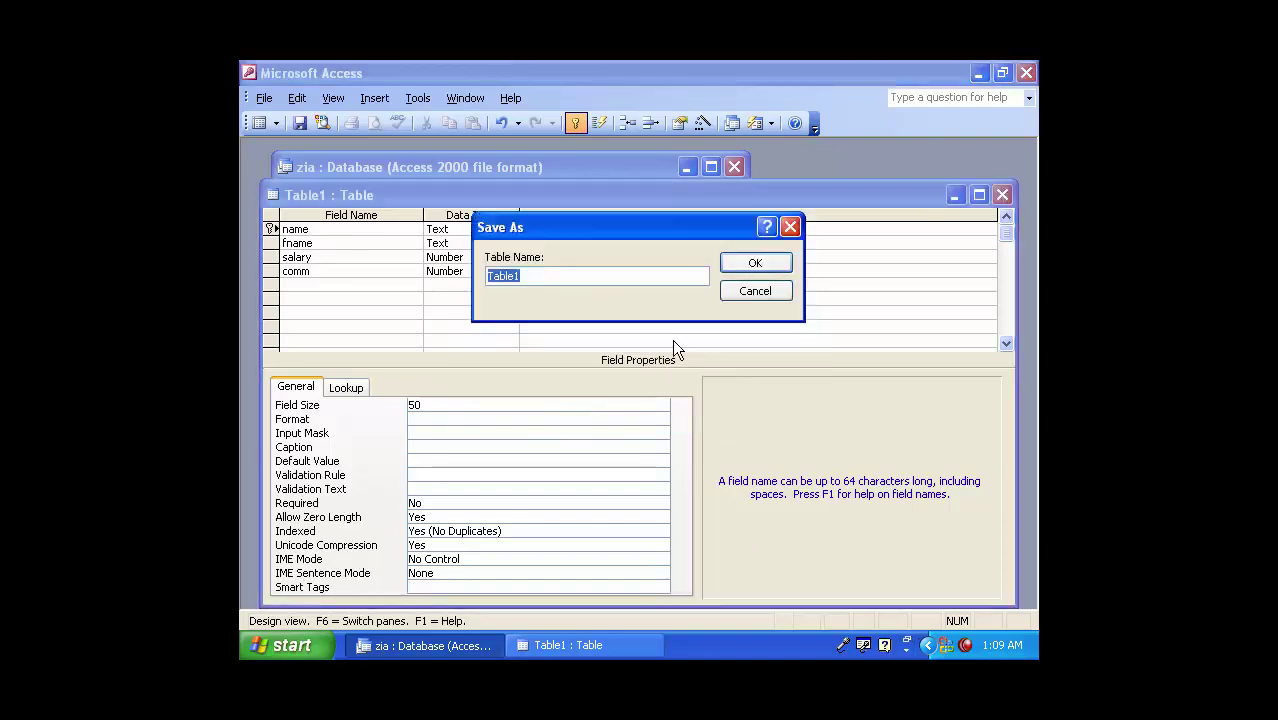
click(755, 263)
- Open Table1 and enter a first record with a sample name and fname, salary 89 and comm 98789
click(433, 325)
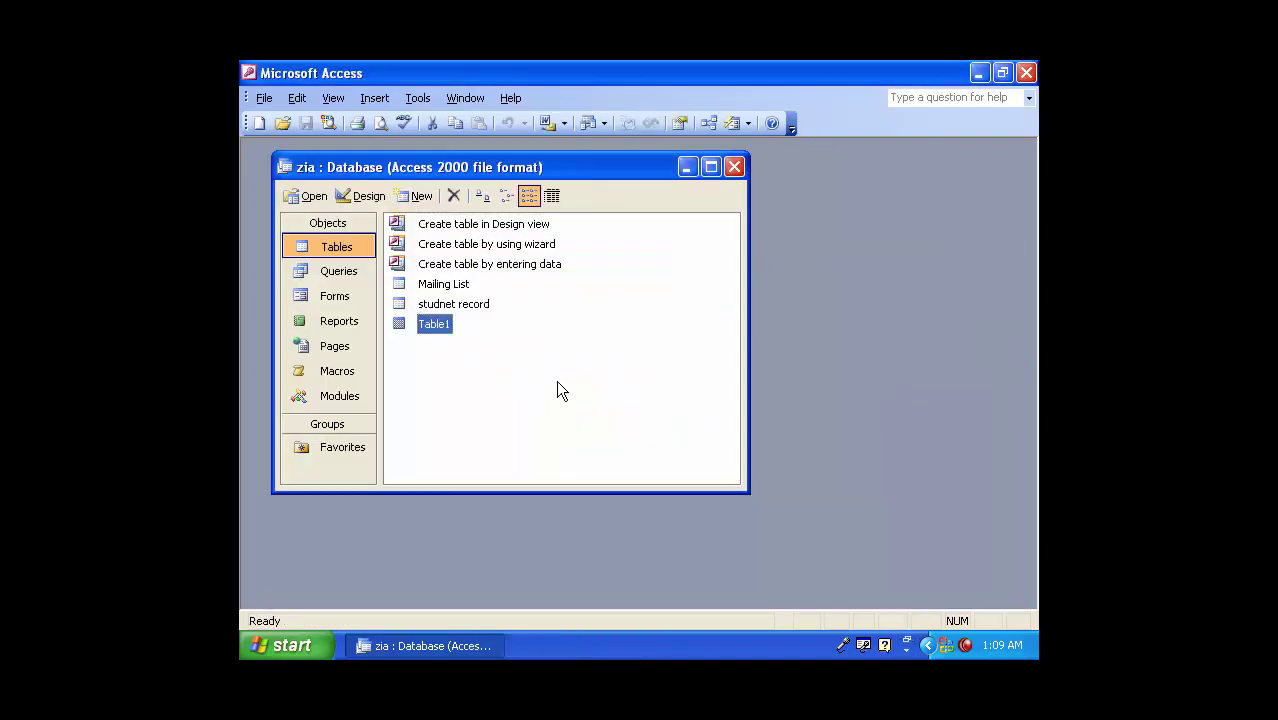
click(556, 380)
click(420, 323)
double_click(436, 324)
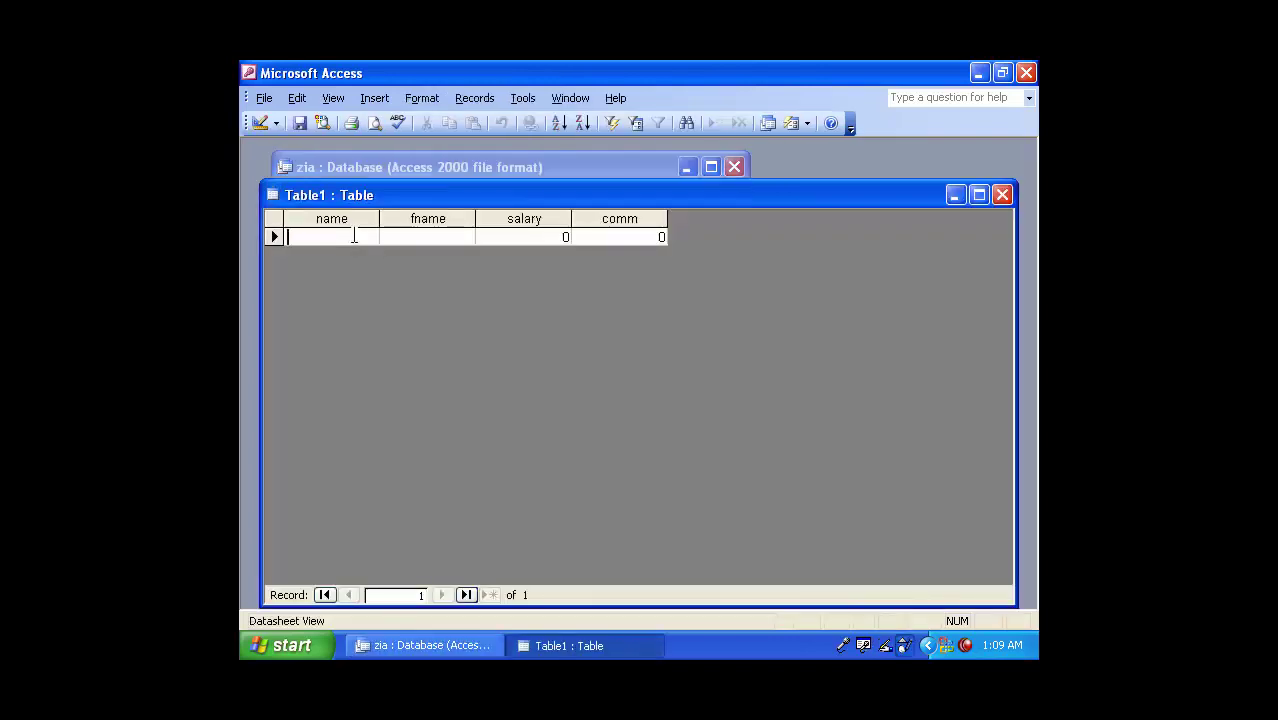
text(afghan)
key(Tab)
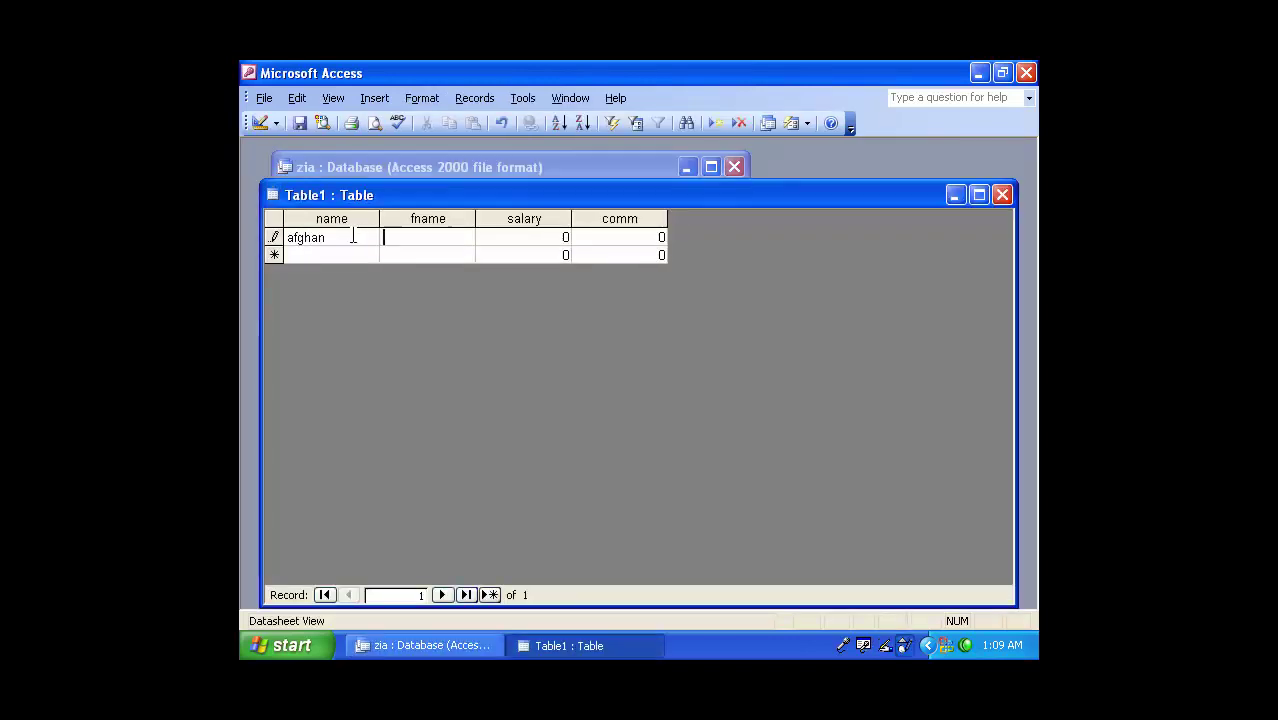
text(khan)
key(Tab)
text(89)
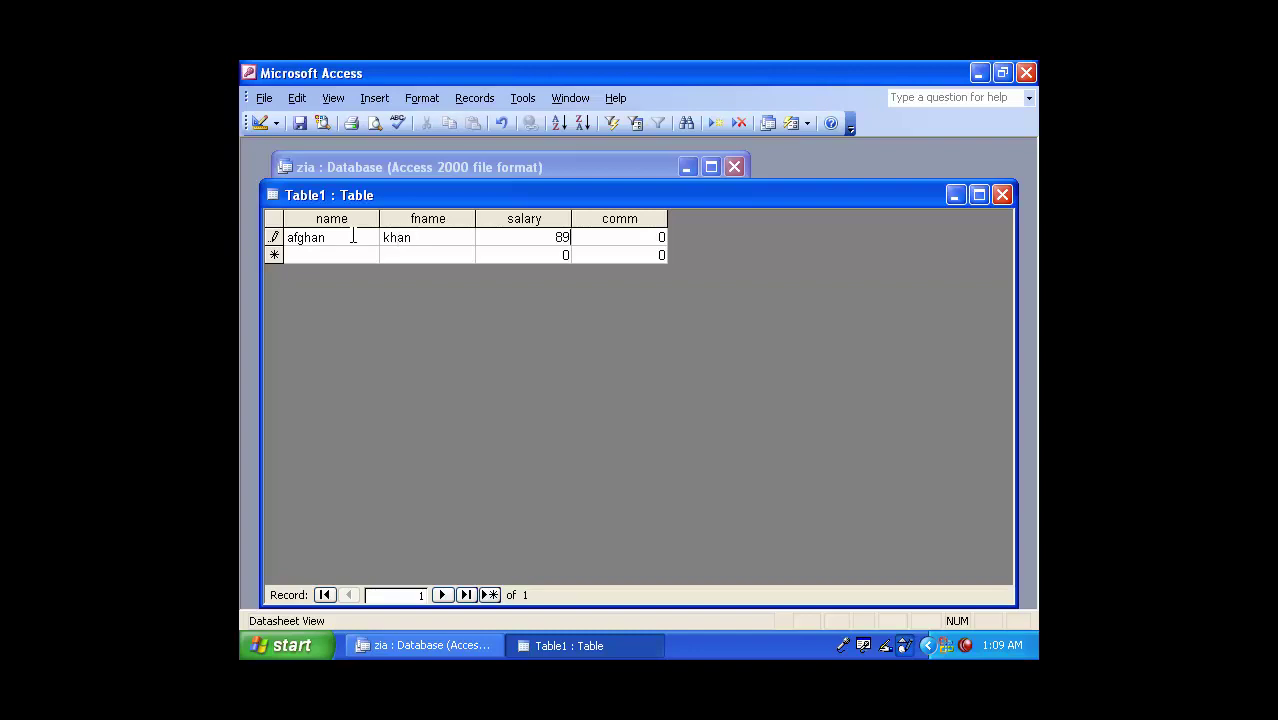
key(Tab)
text(98789)
key(Tab)
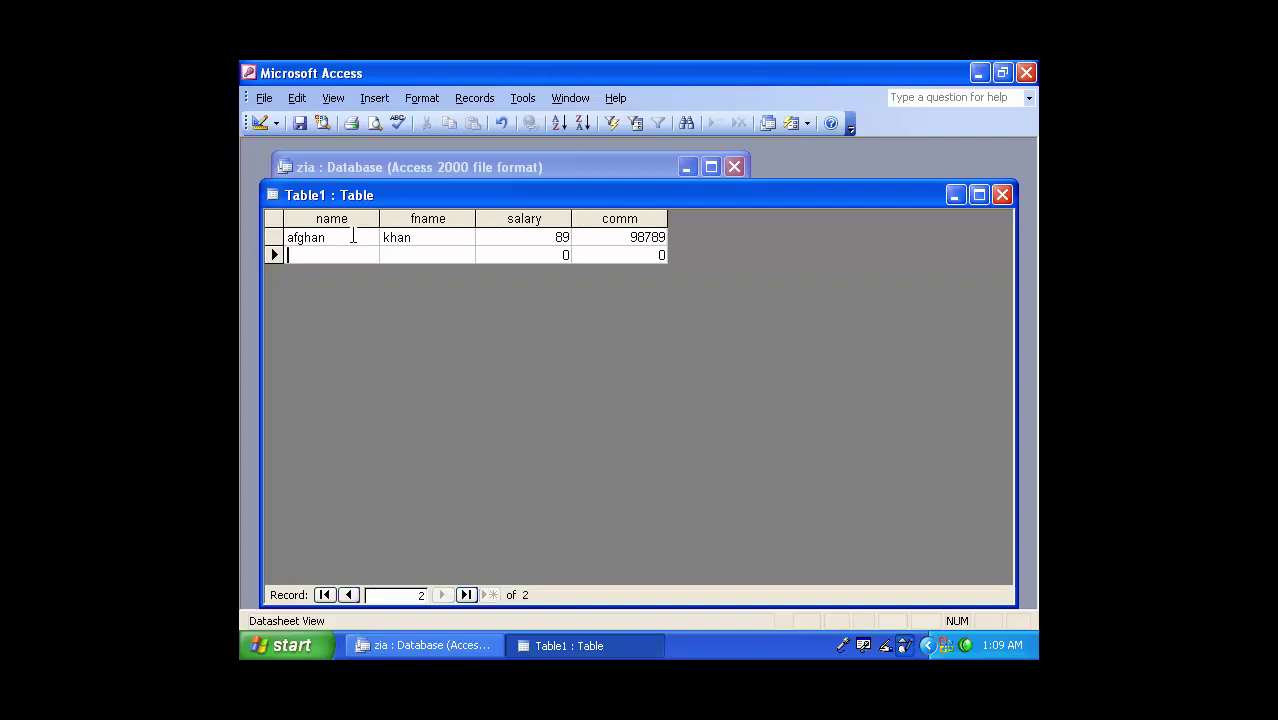
- Try to add a second record with the first record's name, a different fname, salary 897897 and comm 8978
text(afghan)
key(Tab)
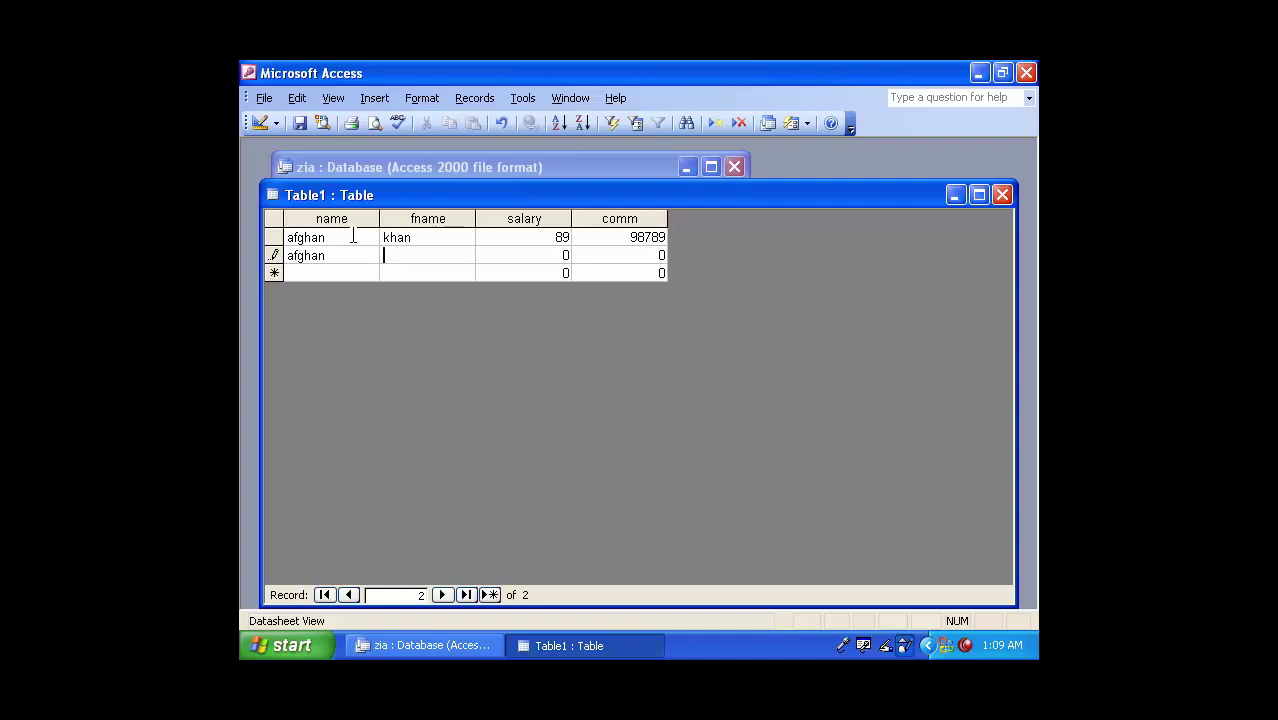
text(jan)
key(Tab)
text(897897)
key(Tab)
text(8978)
key(Tab)
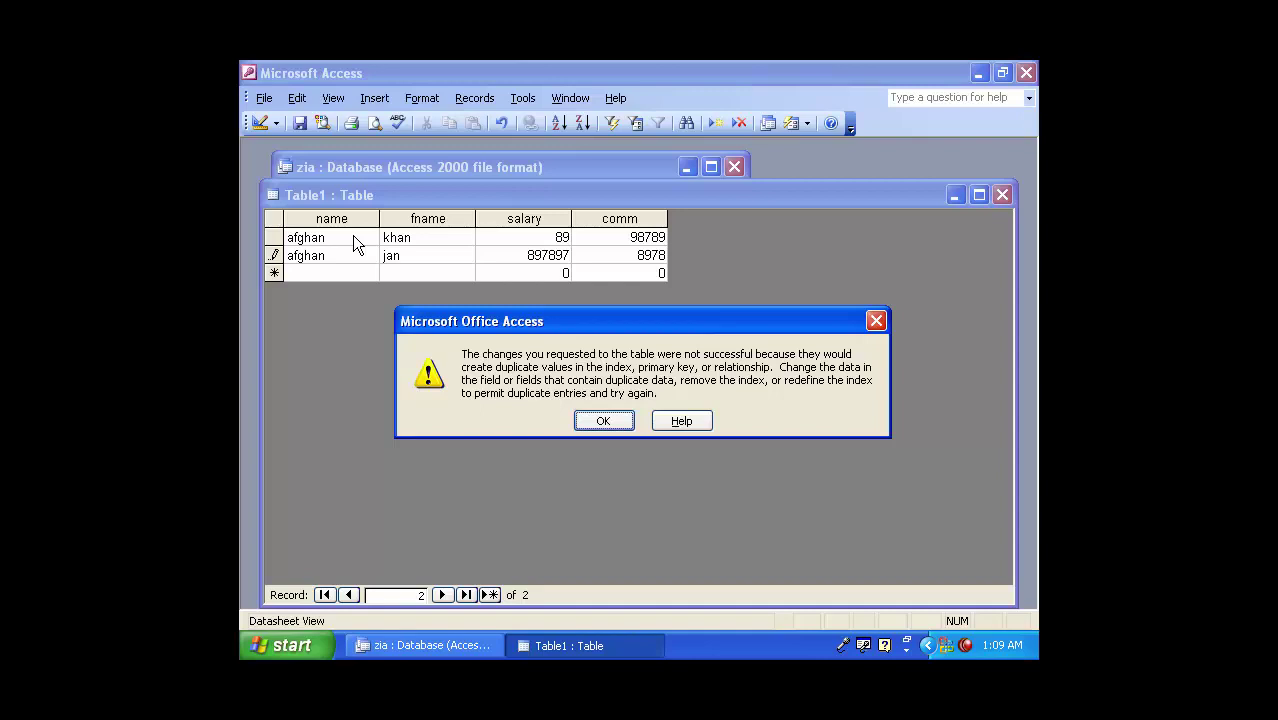
click(607, 424)
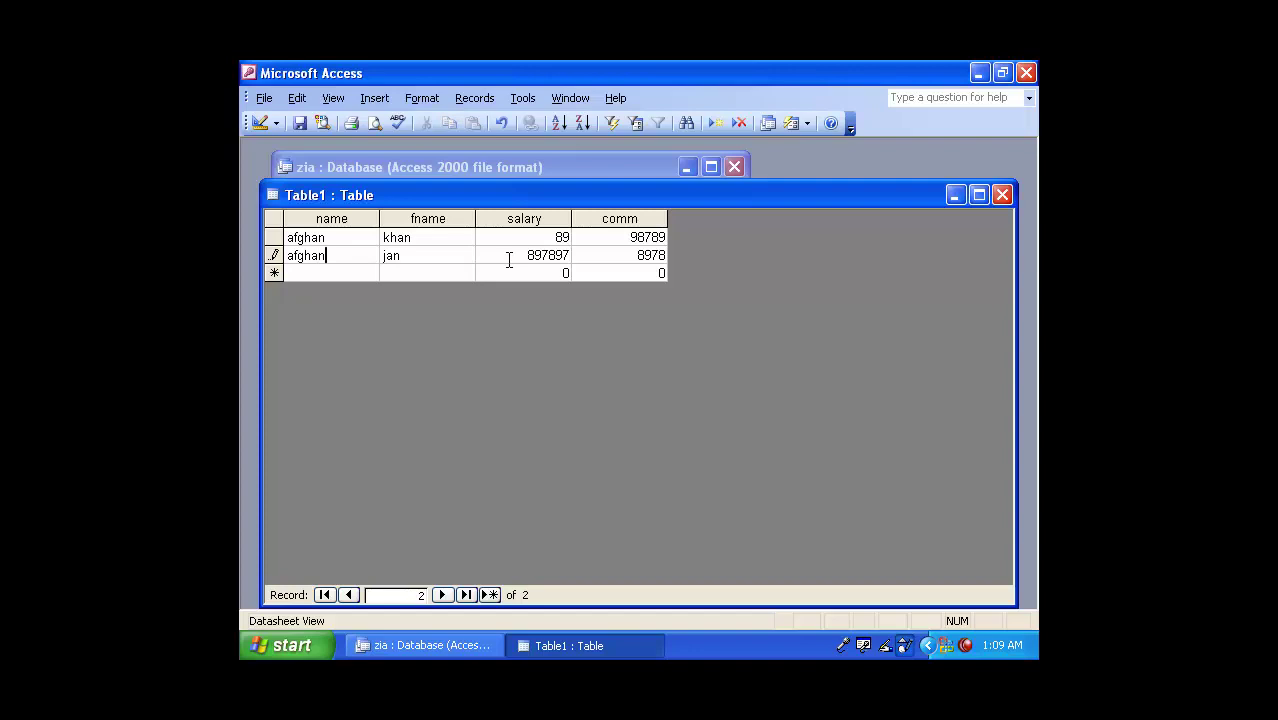
- Try once more to save the second record with its duplicate name
key(Tab)
key(Tab)
key(Tab)
key(Tab)
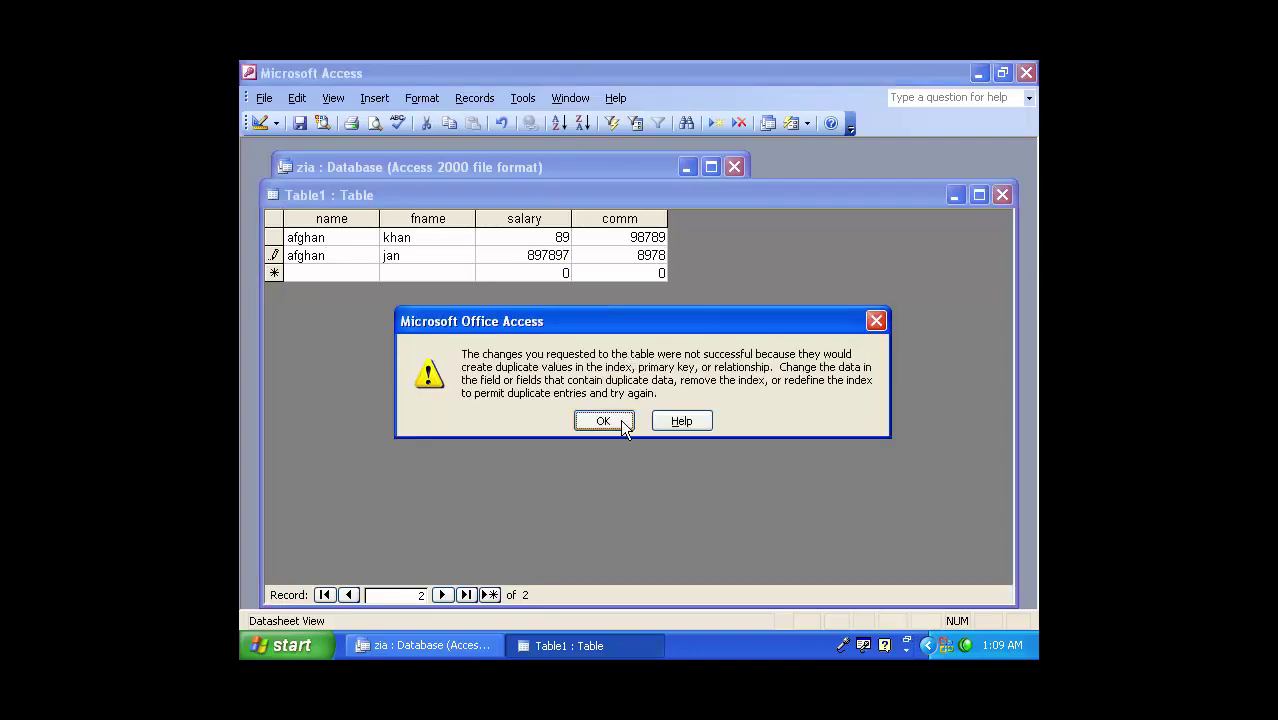
click(603, 420)
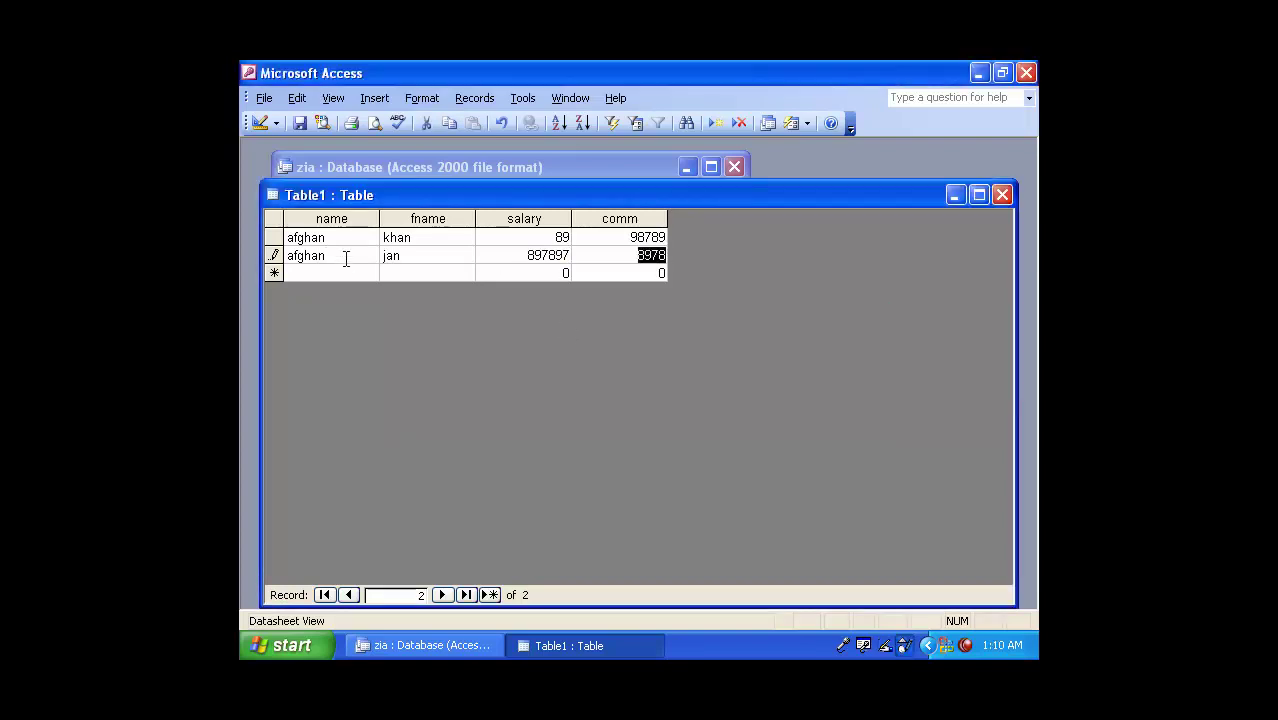
- Replace the second record's duplicate name with a different sample name and save the record
key(shift+Tab)
key(shift+Tab)
key(shift+Tab)
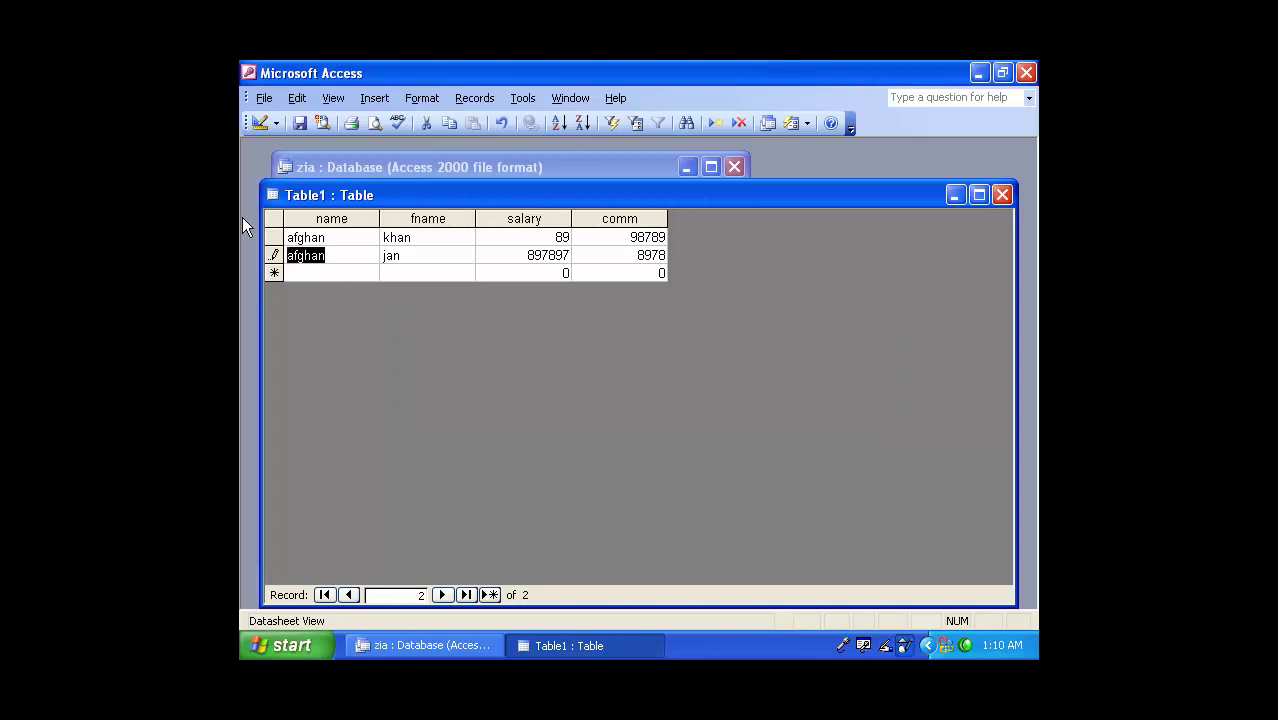
text(zia)
key(Tab)
key(Tab)
key(Tab)
key(Tab)
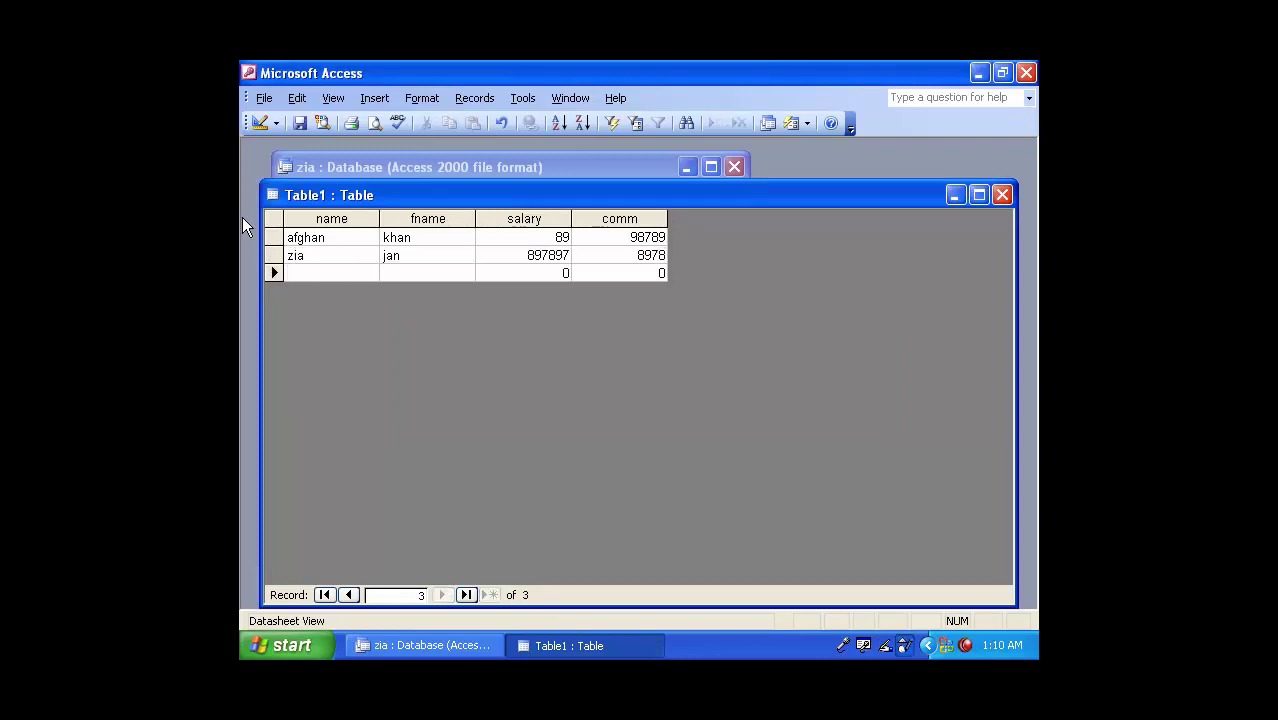
- Add a third record with only a unique sample name and close Table1
text(jan)
key(Tab)
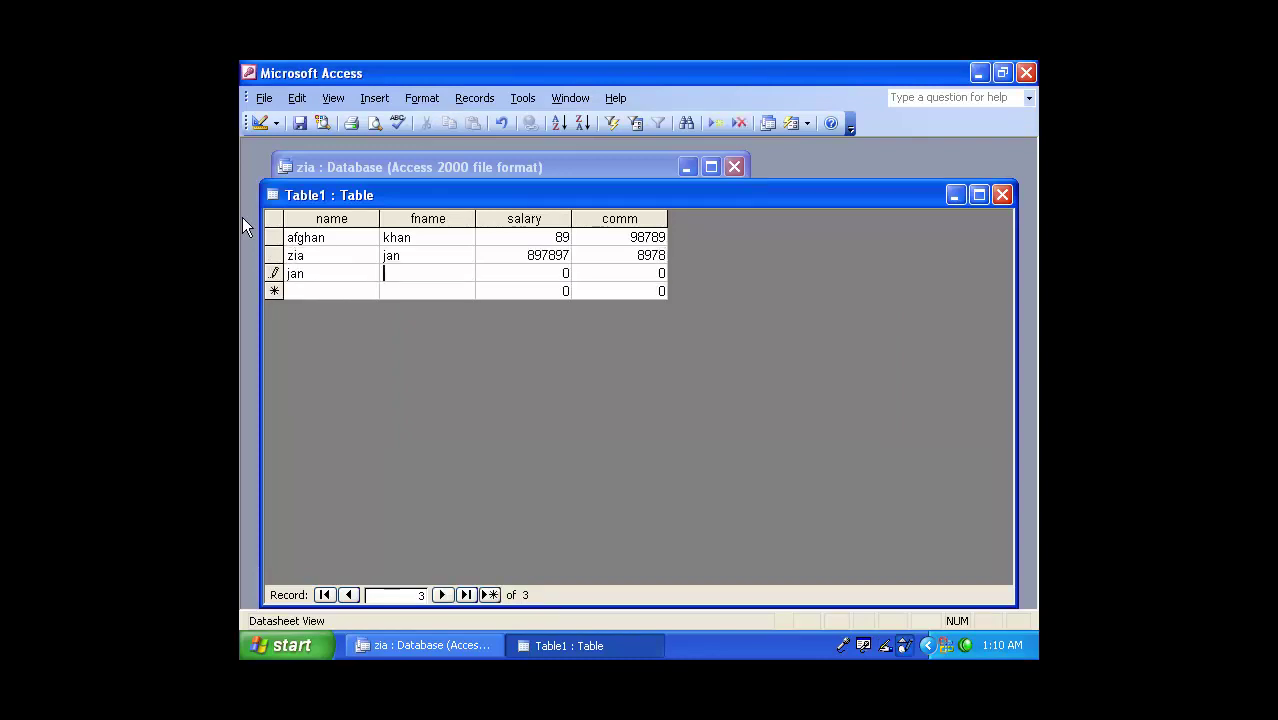
click(1001, 194)
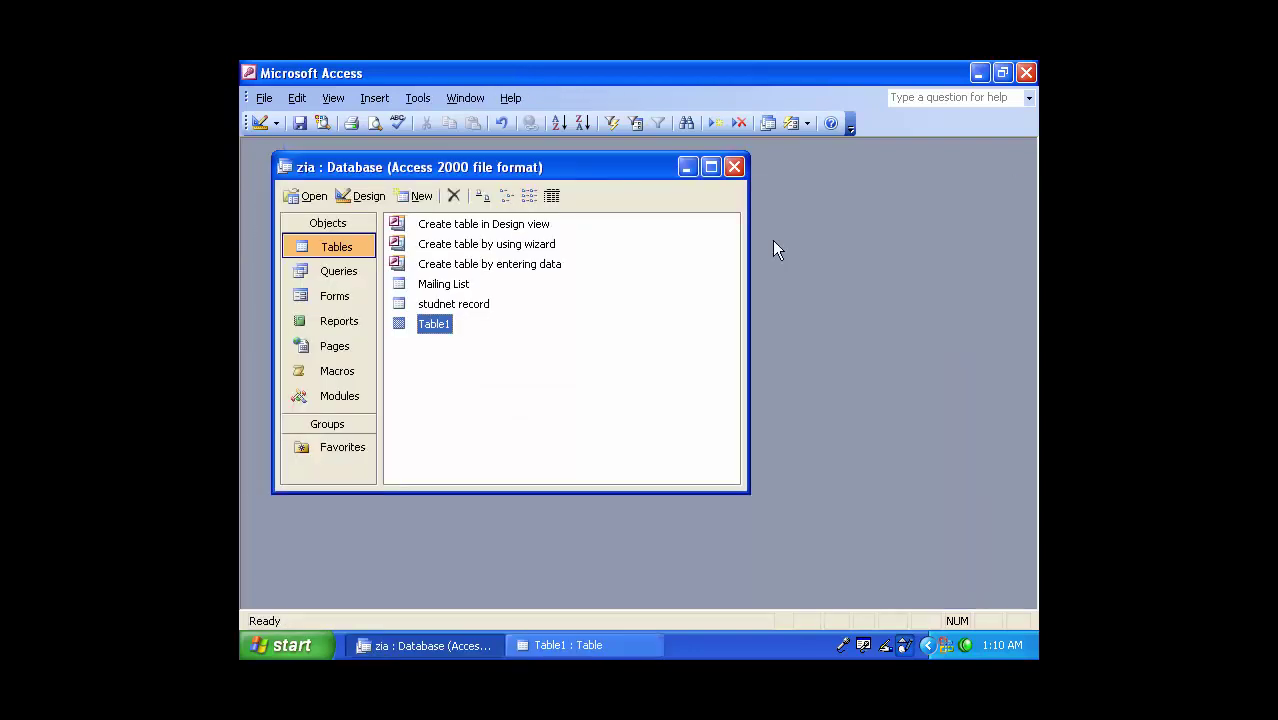
- Reopen Table1 in Design view, remove the primary key from the name field and save the design
double_click(430, 322)
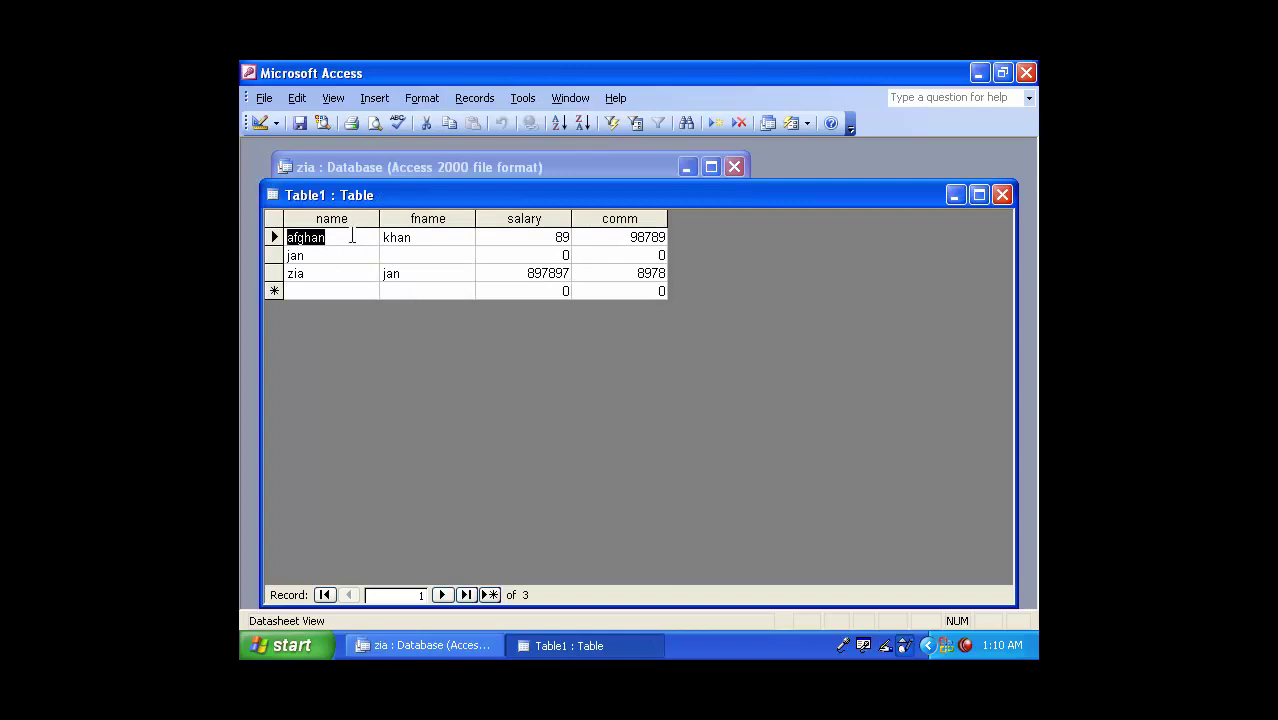
click(259, 123)
click(342, 229)
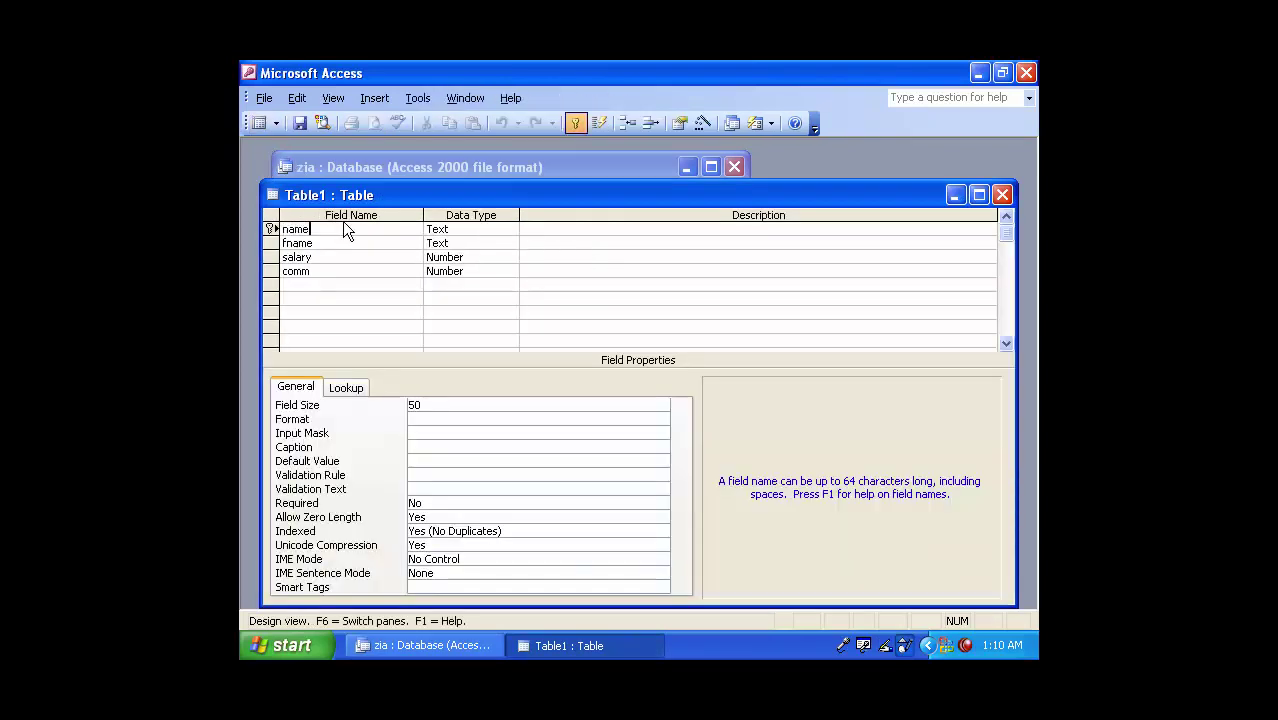
click(580, 123)
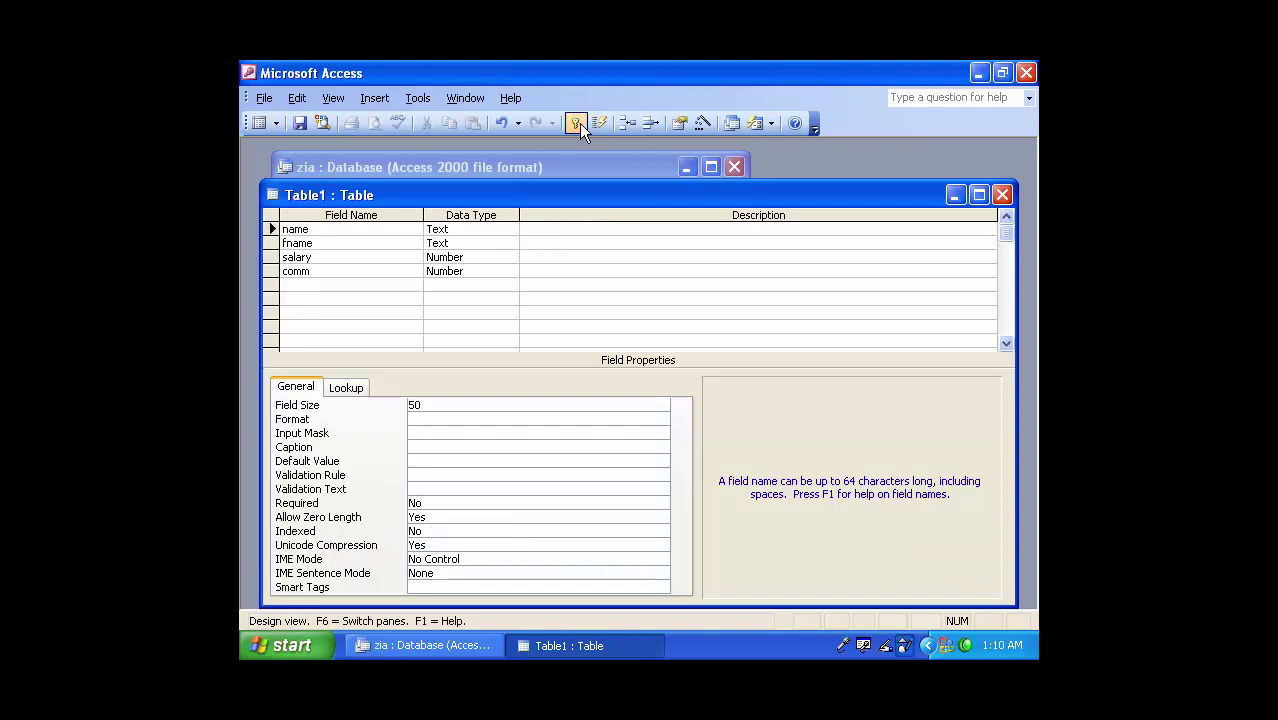
click(297, 127)
click(259, 123)
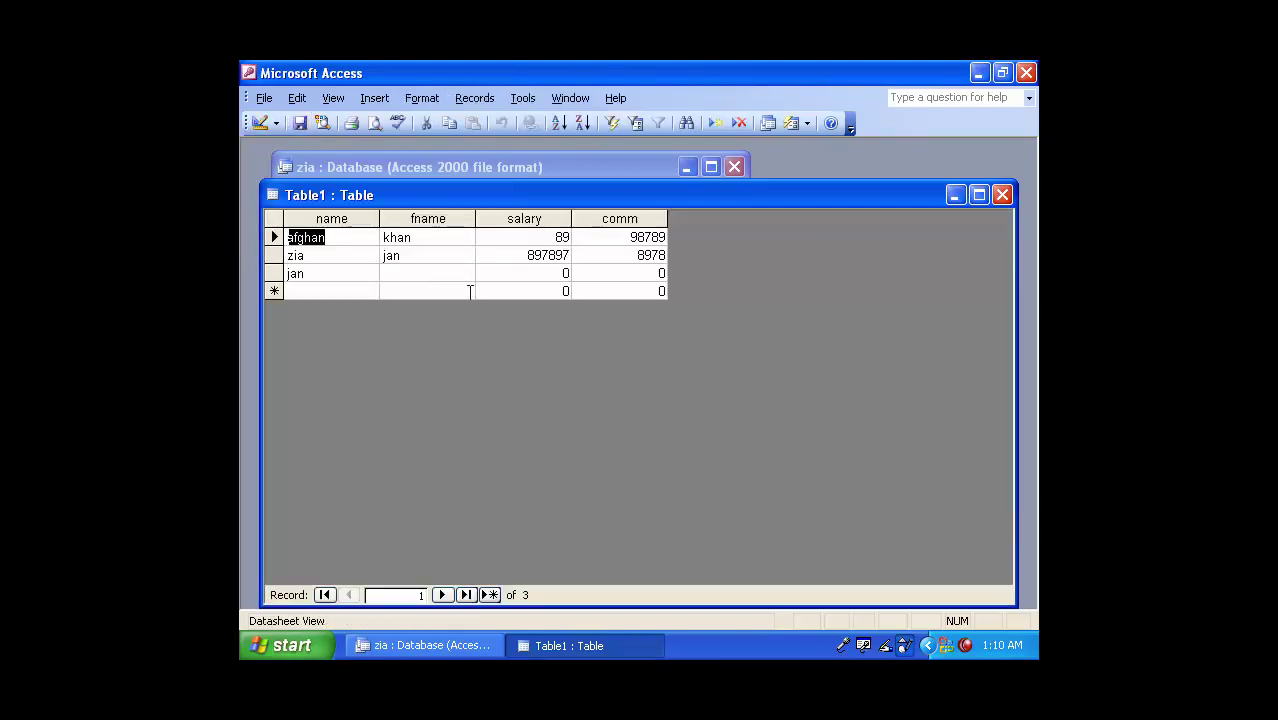
- Set the name field's Field Size to 4 and save the design, accepting possible data loss
click(342, 275)
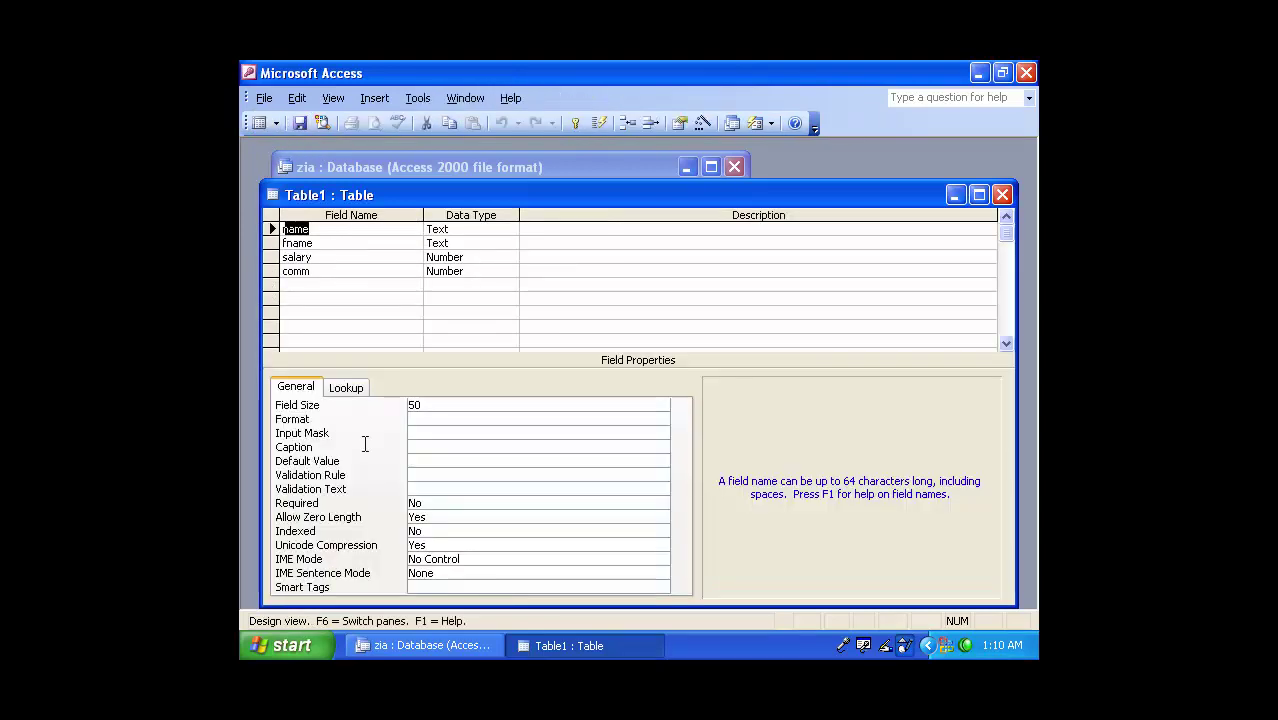
click(455, 403)
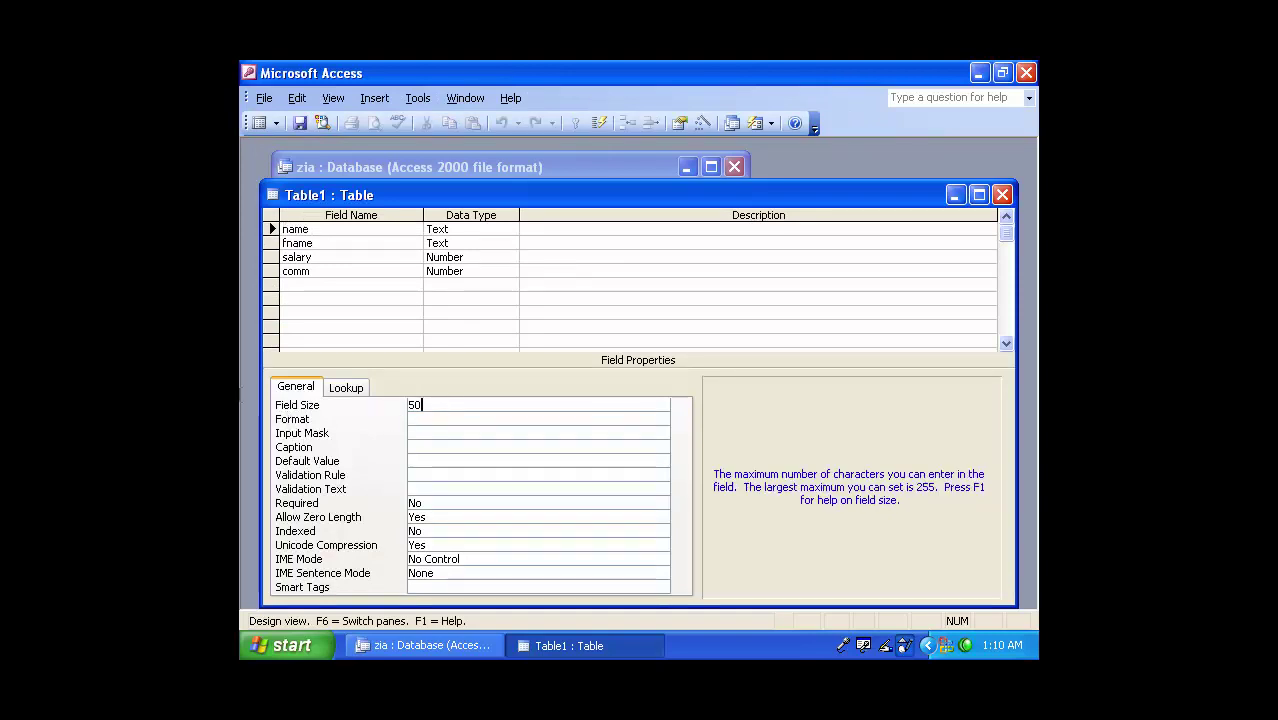
double_click(441, 402)
click(437, 407)
click(336, 231)
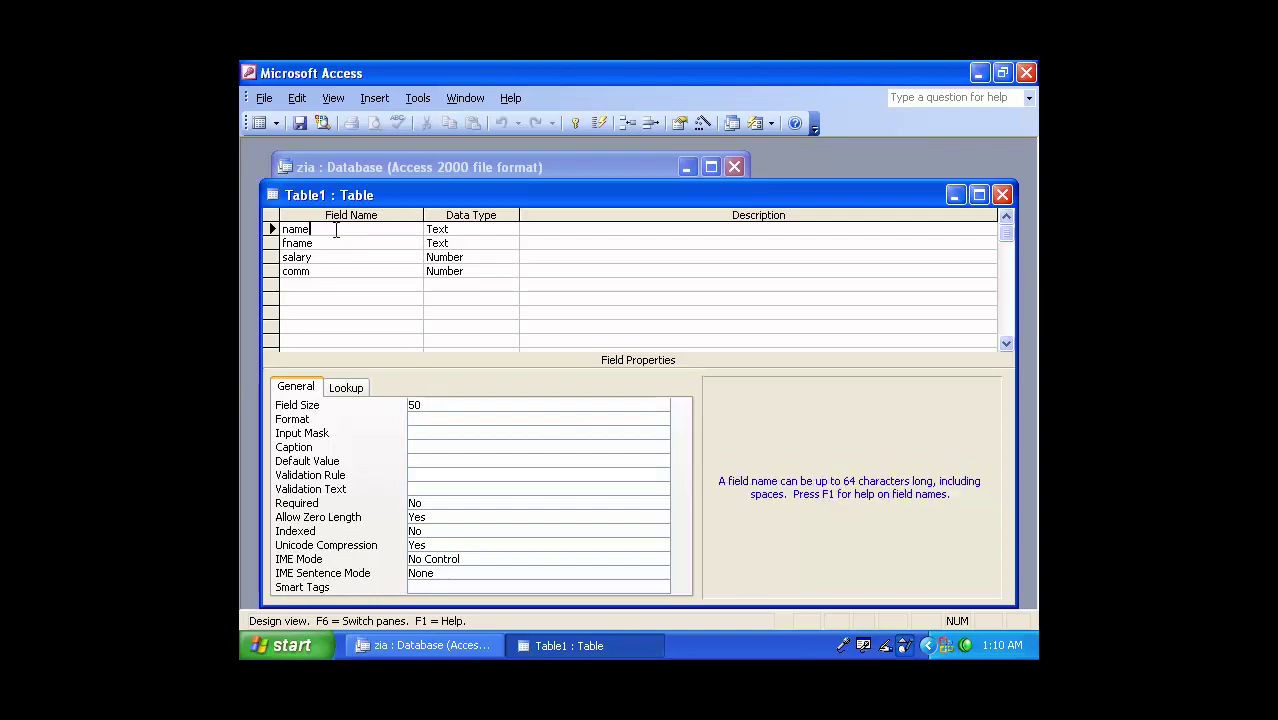
click(439, 402)
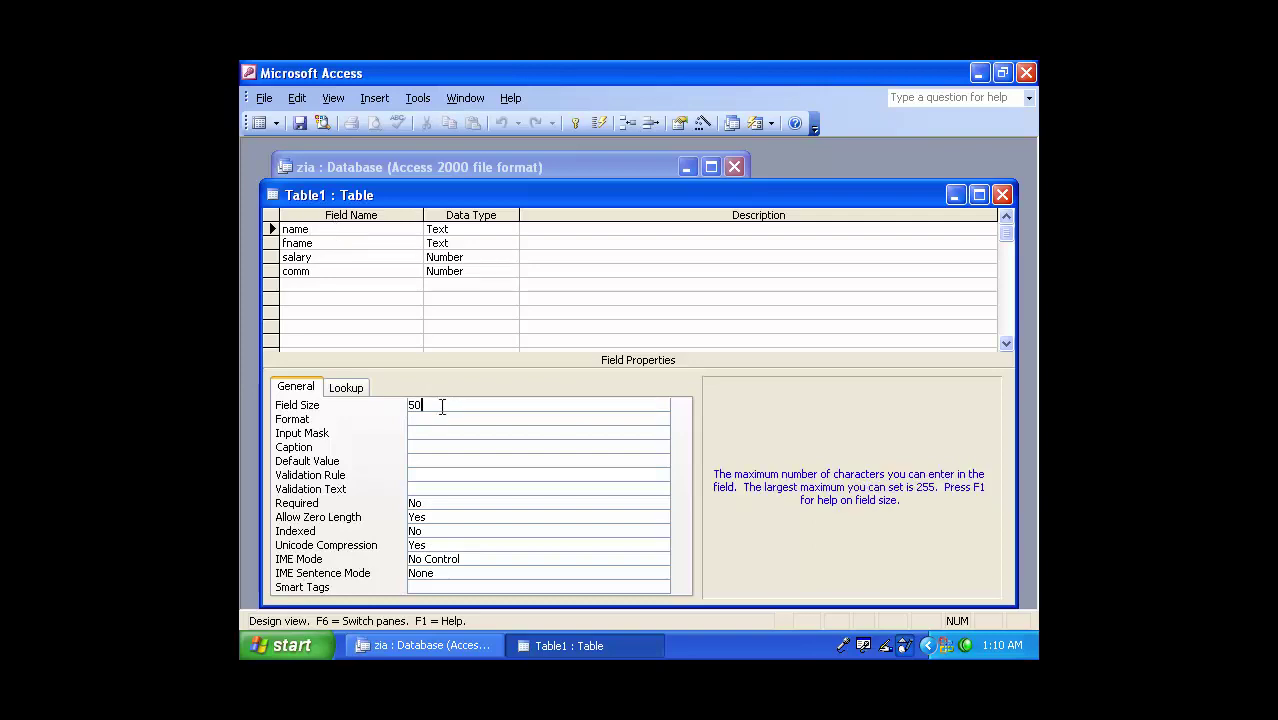
click(387, 401)
click(465, 401)
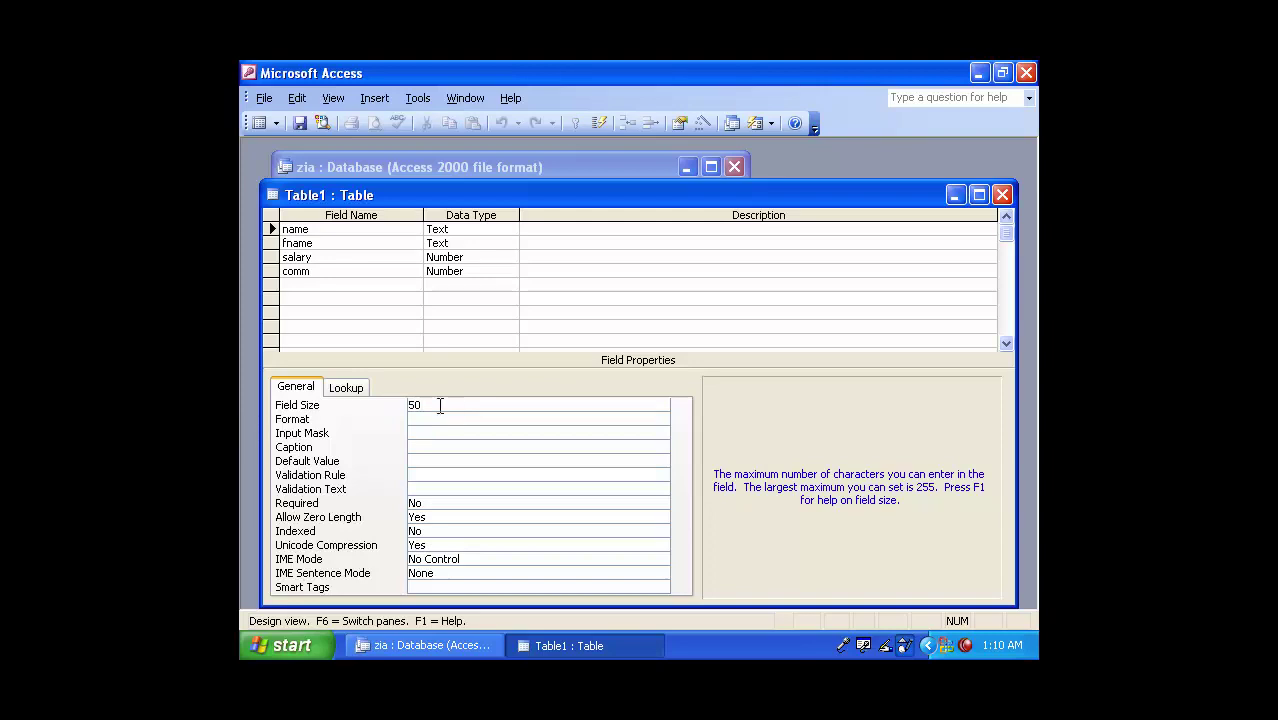
click(300, 405)
text(4)
click(300, 122)
click(605, 429)
- Test the size limit in Datasheet view by entering a four-letter sample name in a new fourth record
click(259, 122)
click(336, 290)
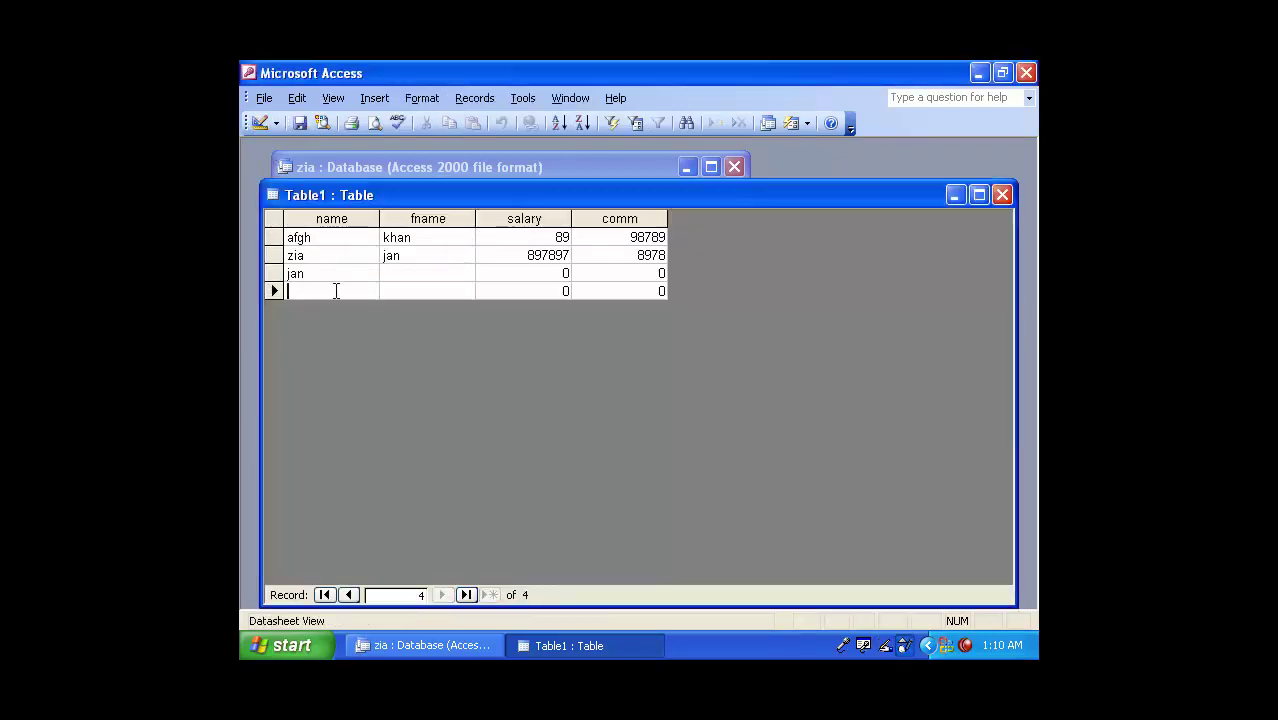
text(ziau)
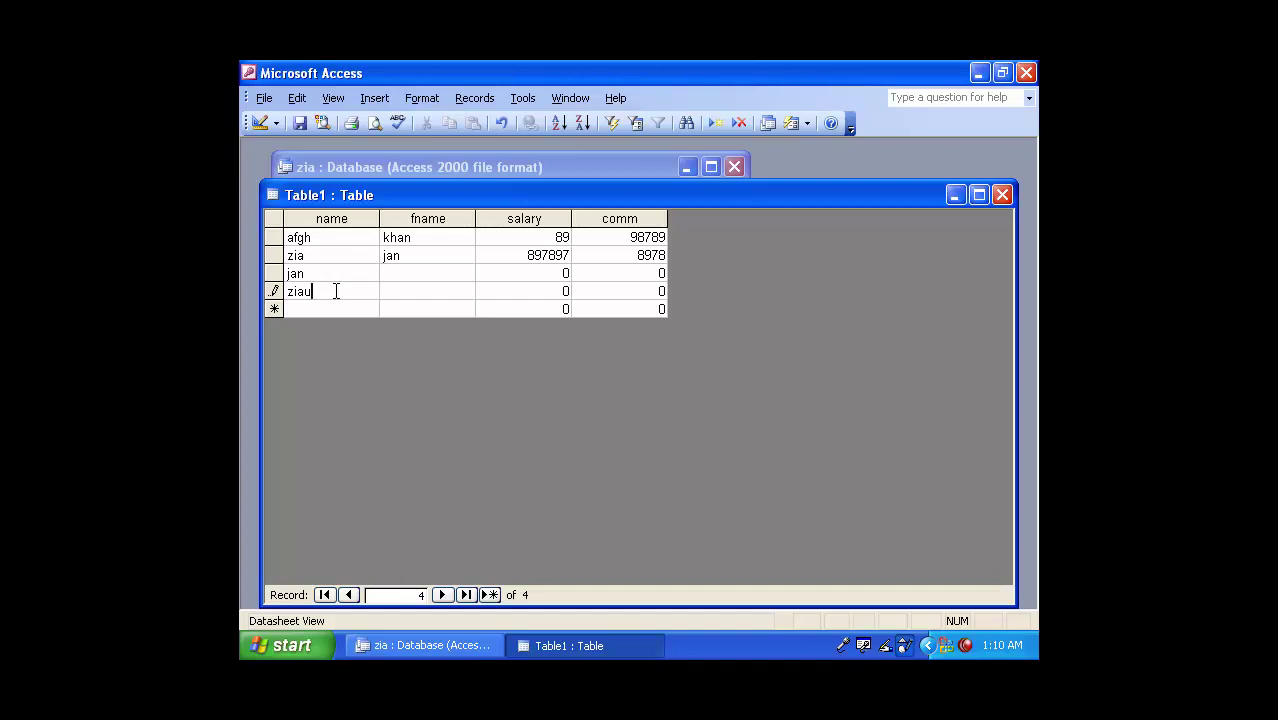
- Set the name field's Field Size to 50 and its Format to >[Red], and save the design
click(259, 123)
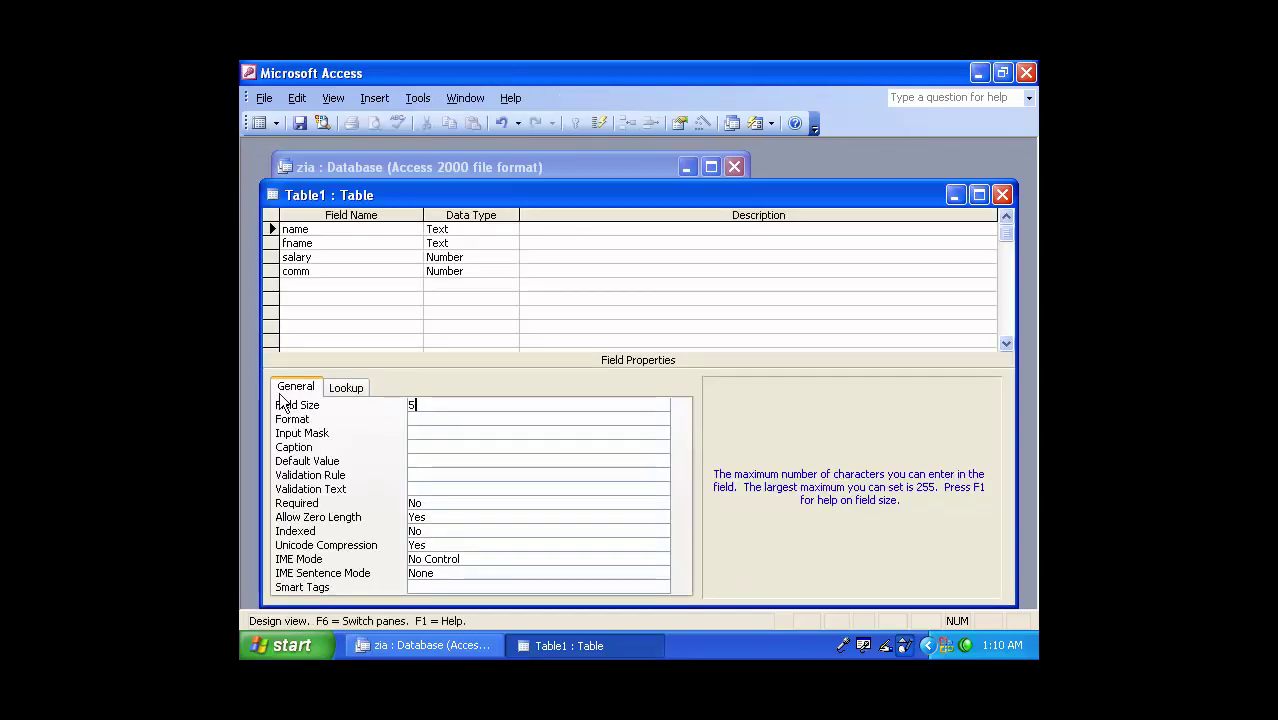
click(433, 421)
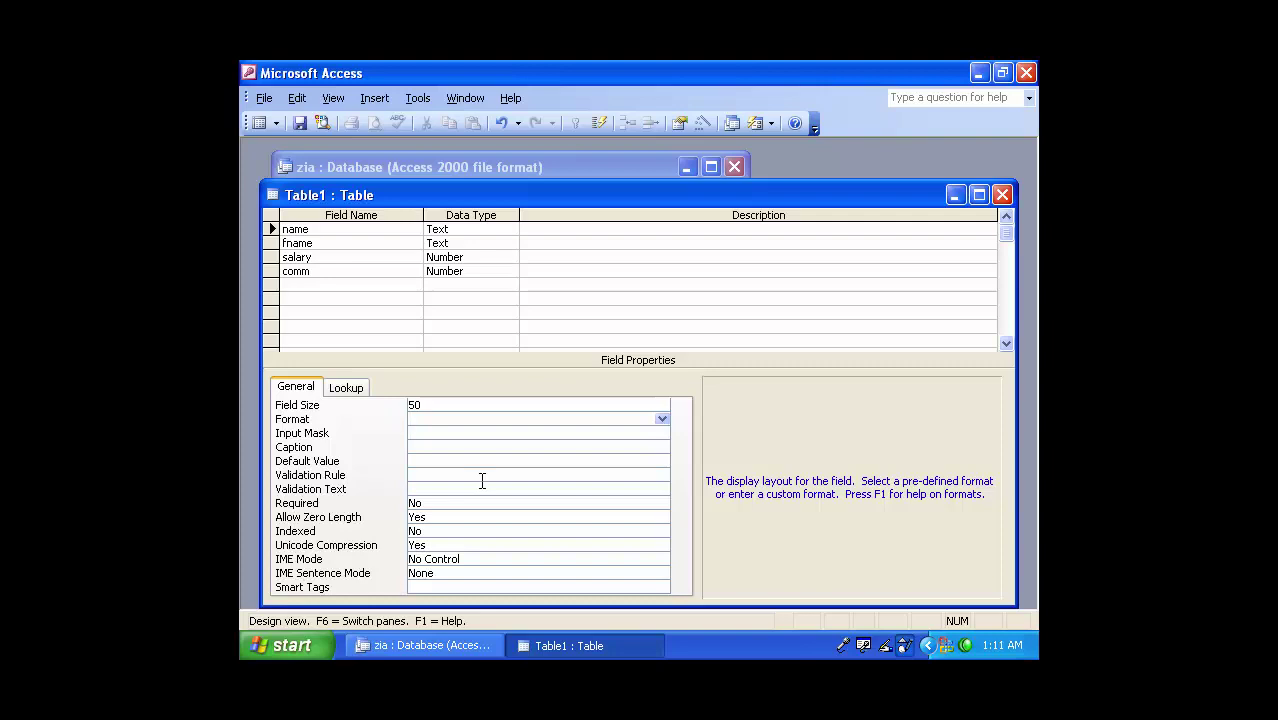
text(>[red])
key(Return)
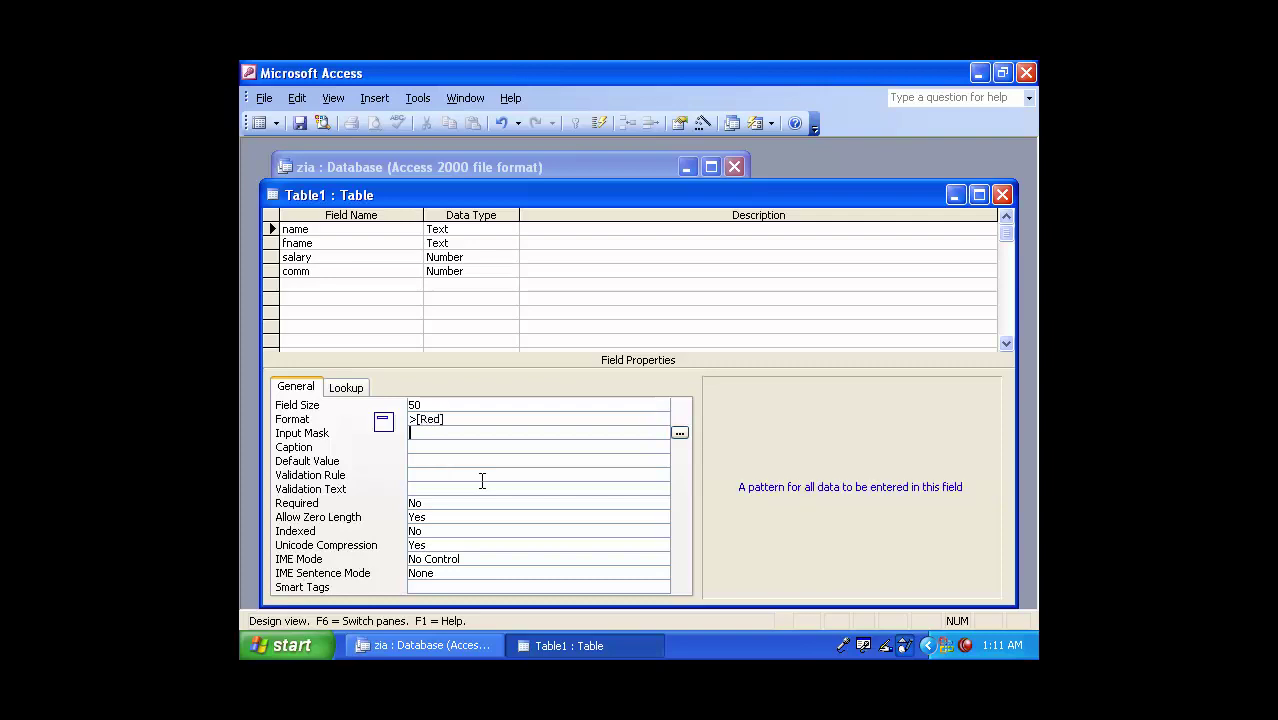
click(300, 122)
- Add twelve records in Datasheet view with lowercase filler text in the name column, such as fdgsdfg, dfg, dfgdf and gdfgdf
click(262, 122)
click(325, 310)
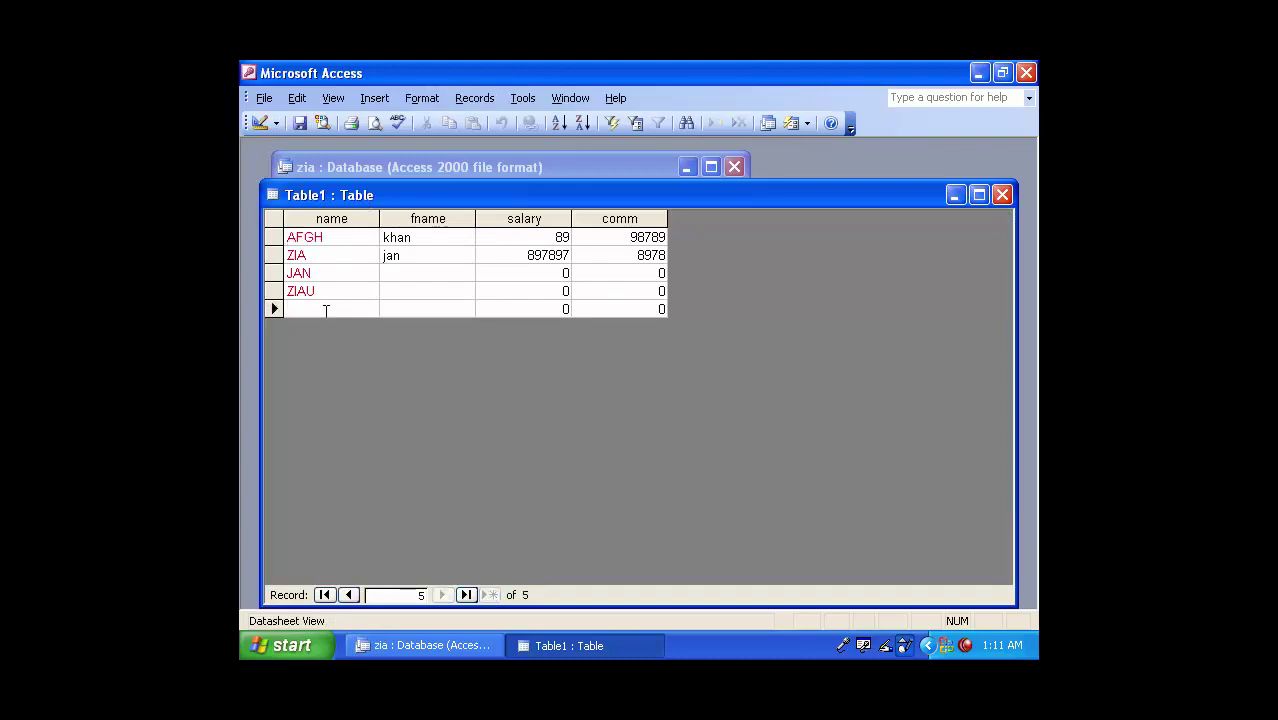
text(fdgsdfg)
key(Down)
text(dfg)
key(Down)
text(dfg)
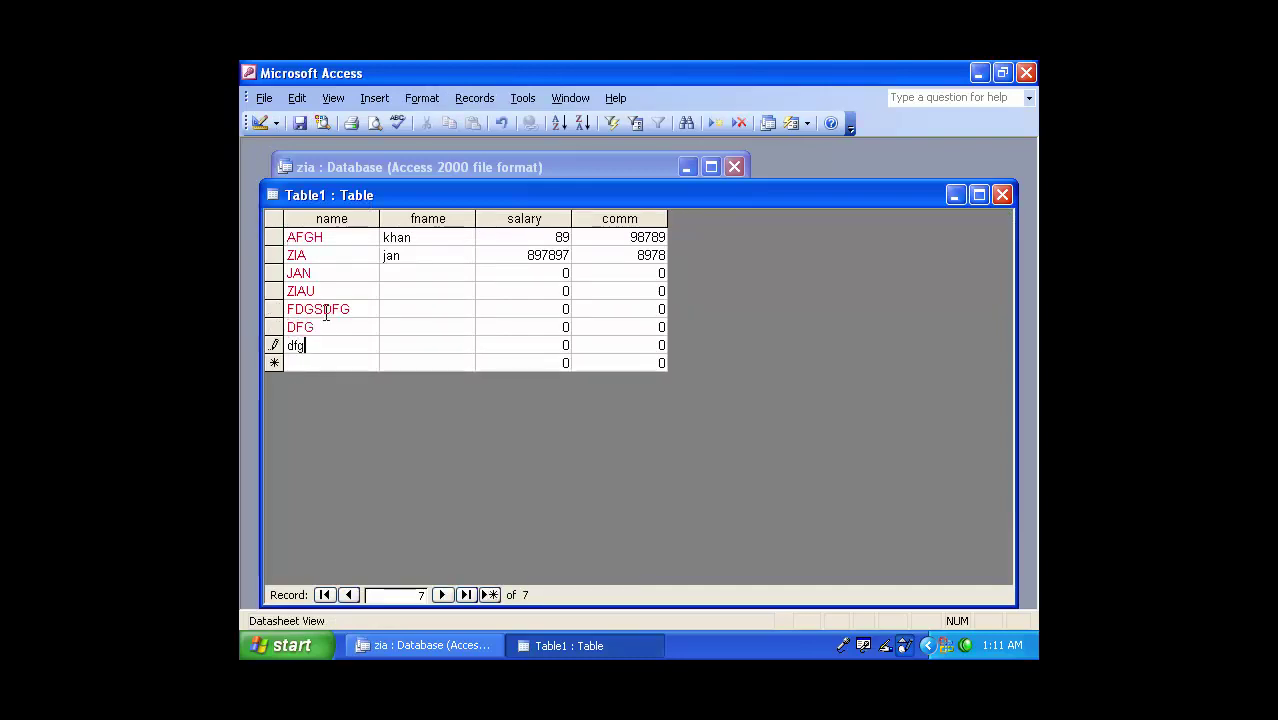
key(Down)
text(dfgdf)
key(Down)
text(gdf)
key(Down)
text(gdf)
key(Down)
text(gdfg)
key(Down)
text(dfg)
key(Down)
text(fdgdf)
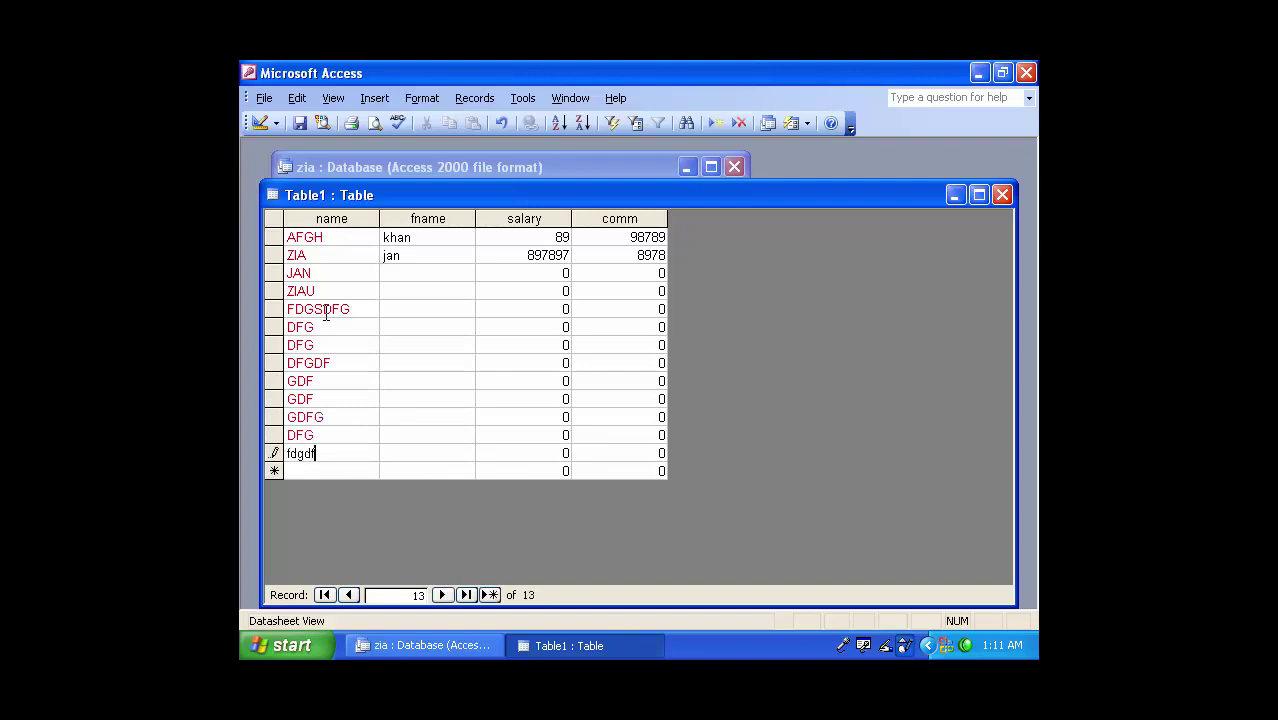
key(Down)
text(gdfgdf)
key(Down)
text(dfg)
key(Down)
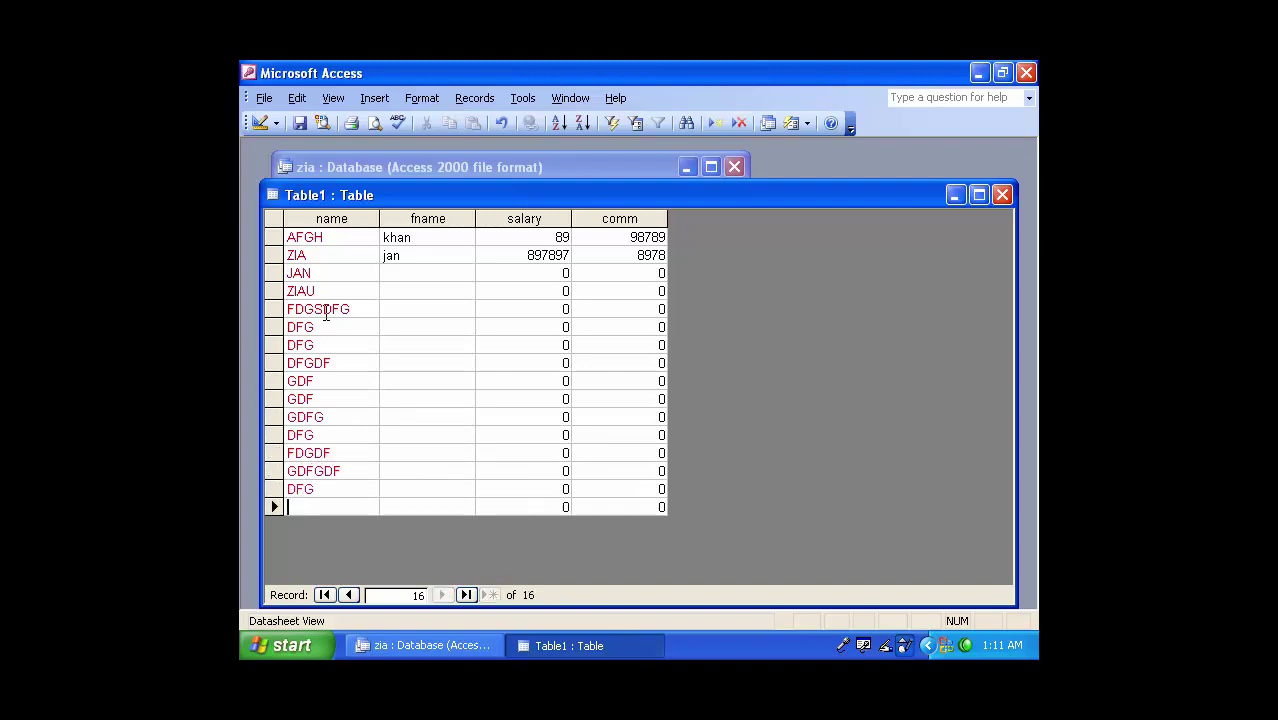
text(dfgfdg)
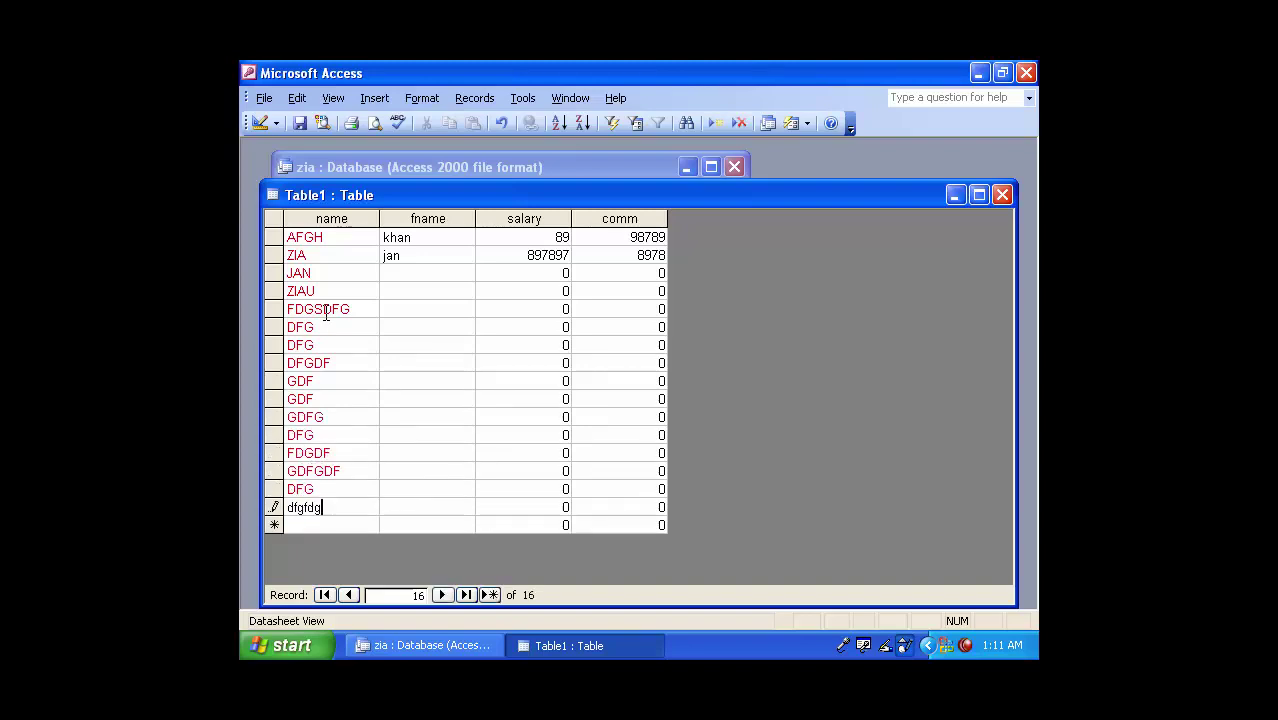
key(Down)
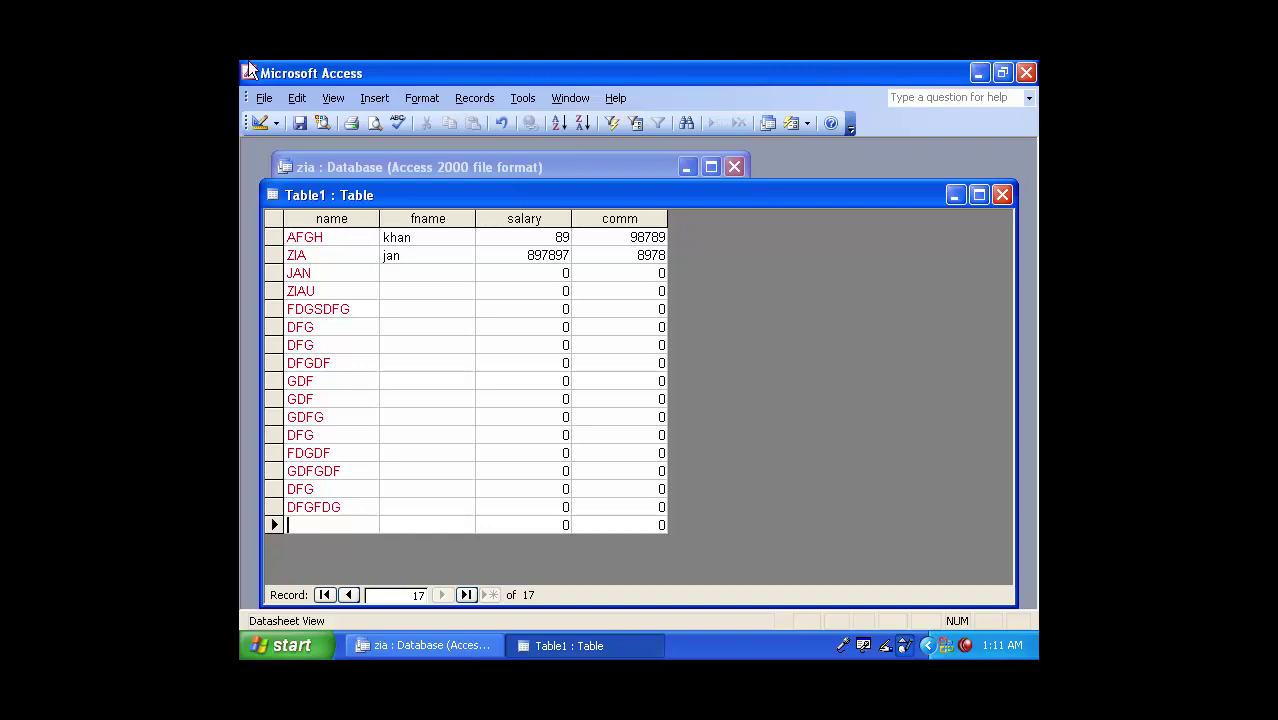
- Change the name field's Format to <[Green] in Design view
click(258, 123)
click(310, 420)
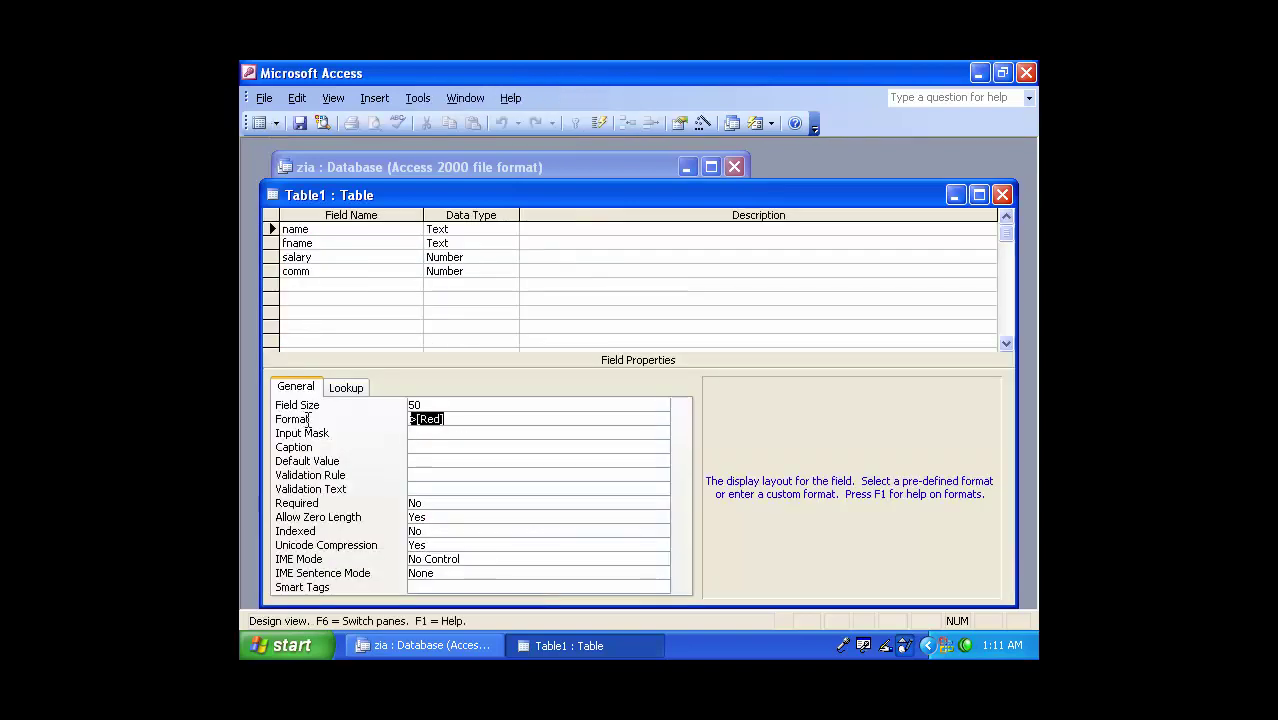
text(<)
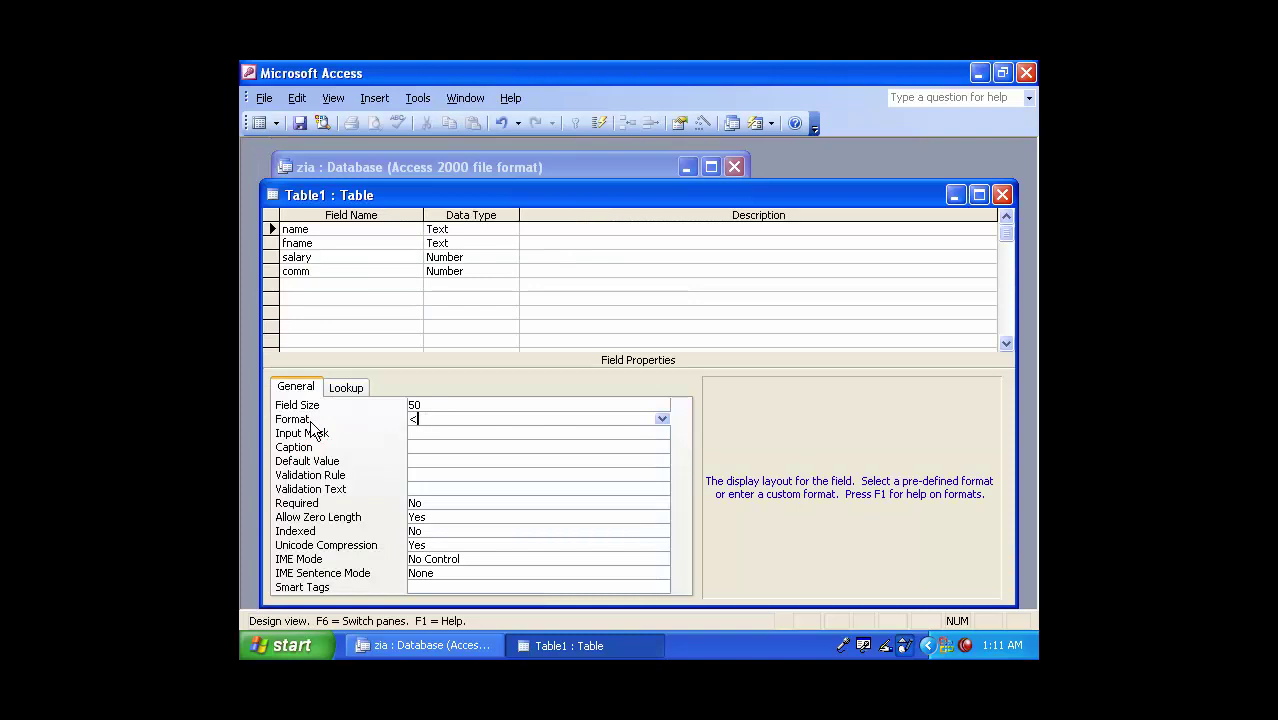
text([green])
key(Return)
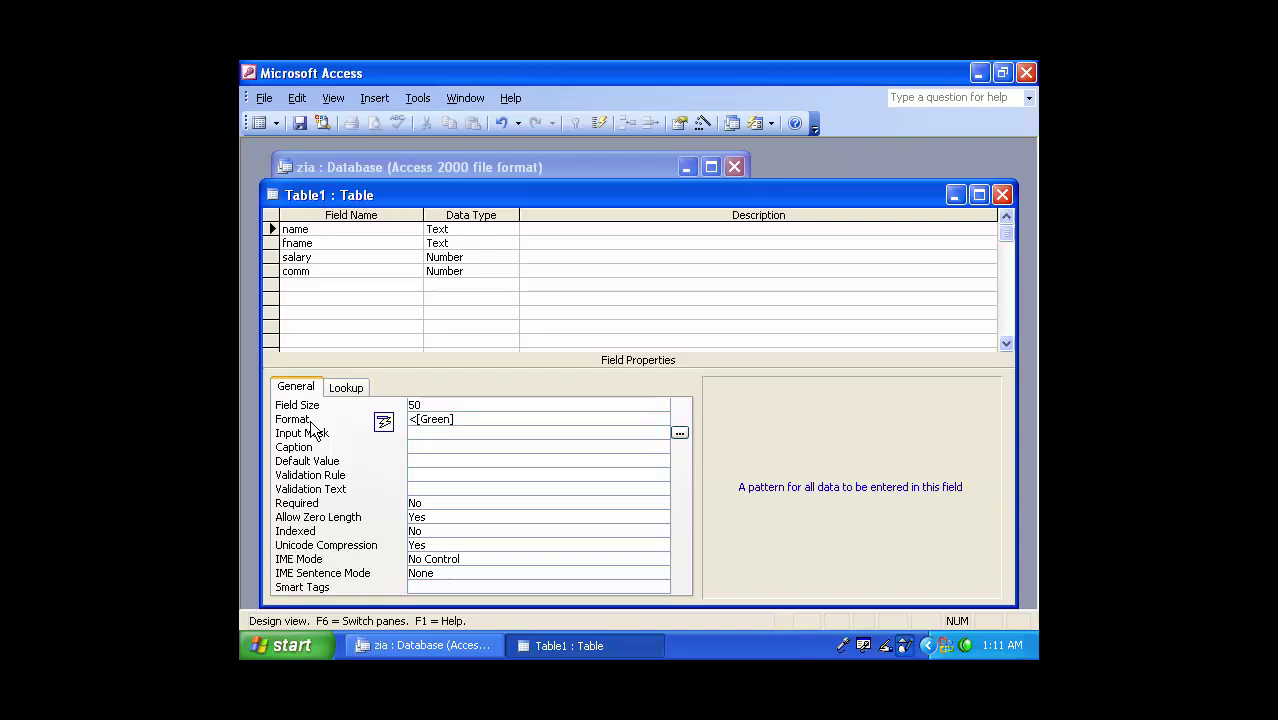
- Add records in Datasheet view with uppercase name entries, starting with AFGHANSITAN and DKFGDFG and continuing with filler like DFGDFG and GDFG
key(Caps_Lock)
click(253, 125)
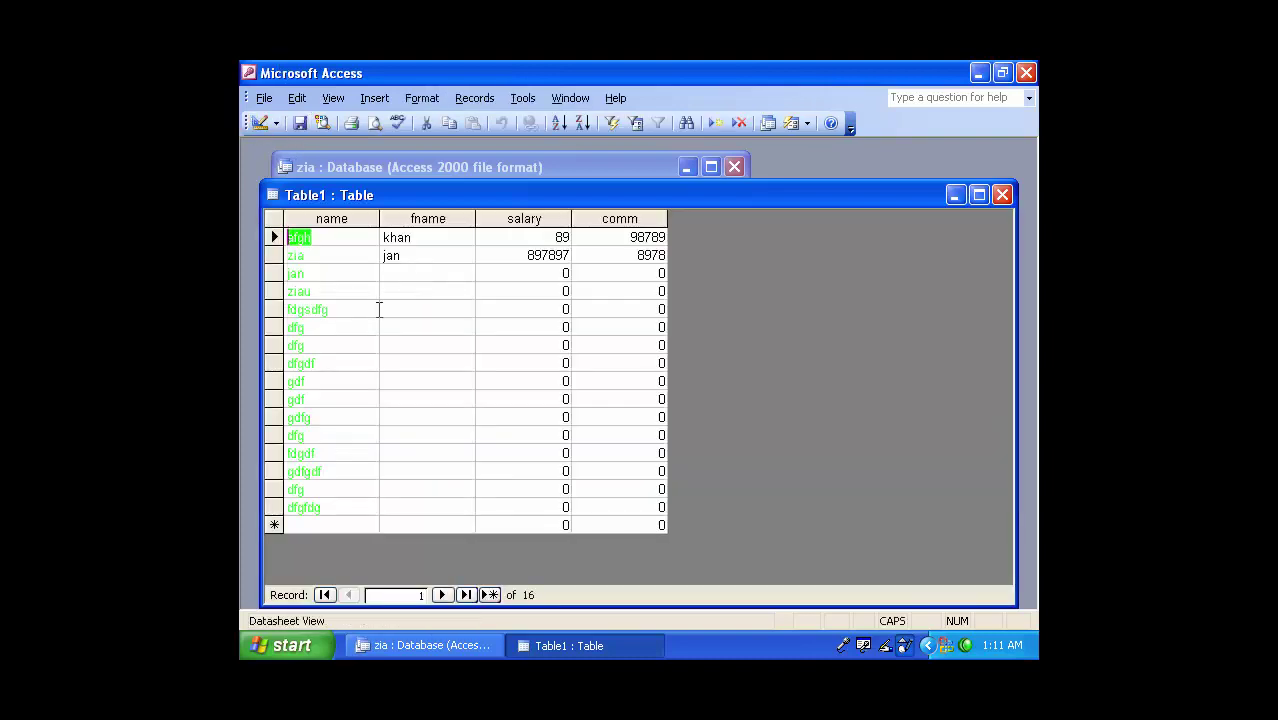
click(322, 524)
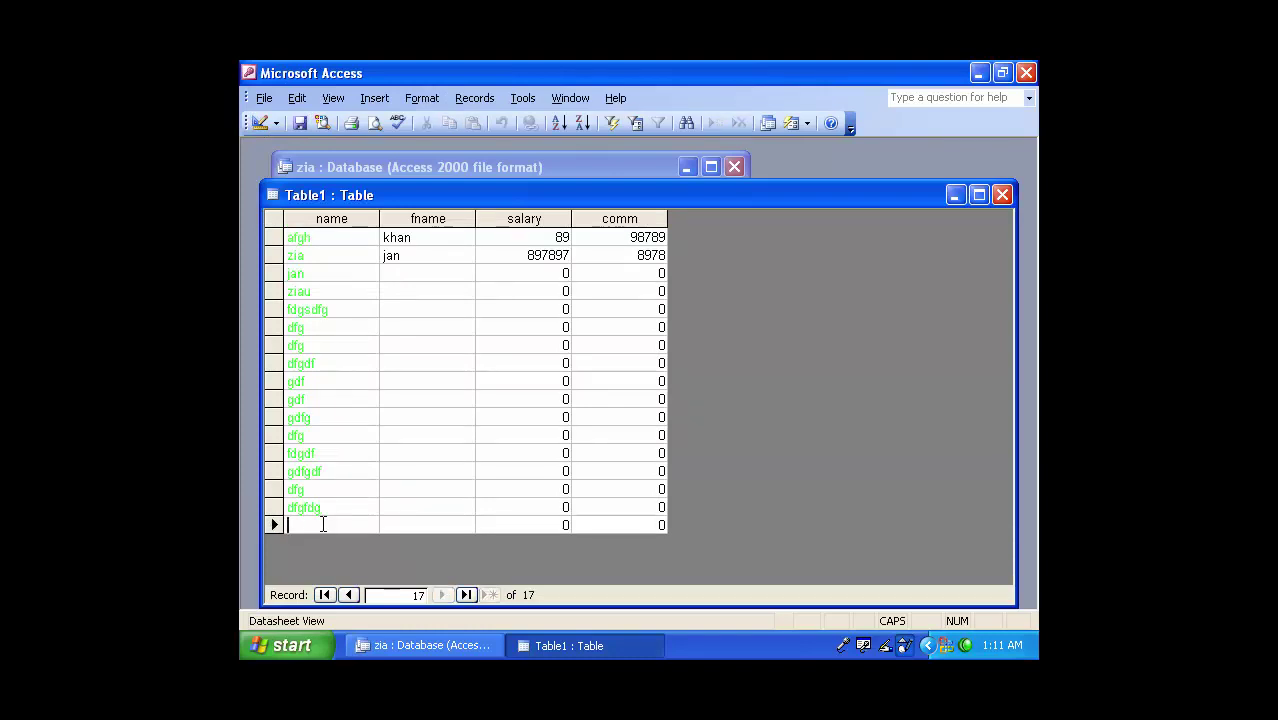
text(AFGHANSITAN)
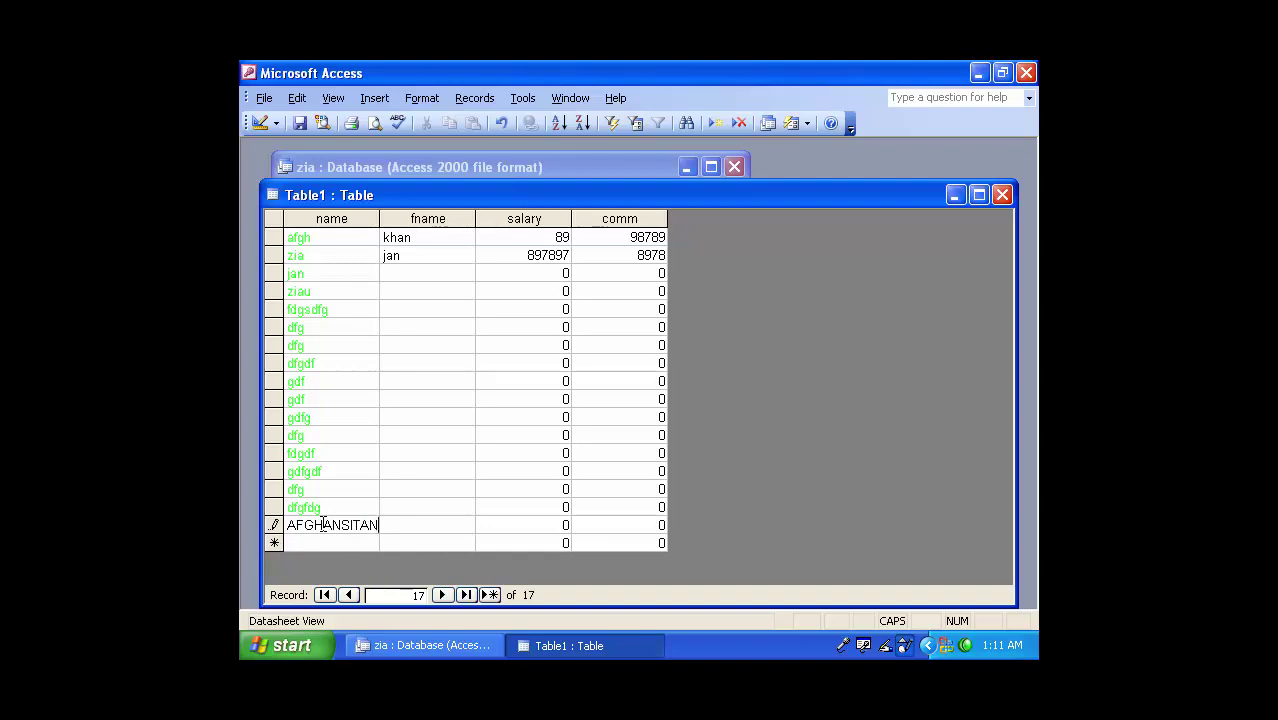
key(Down)
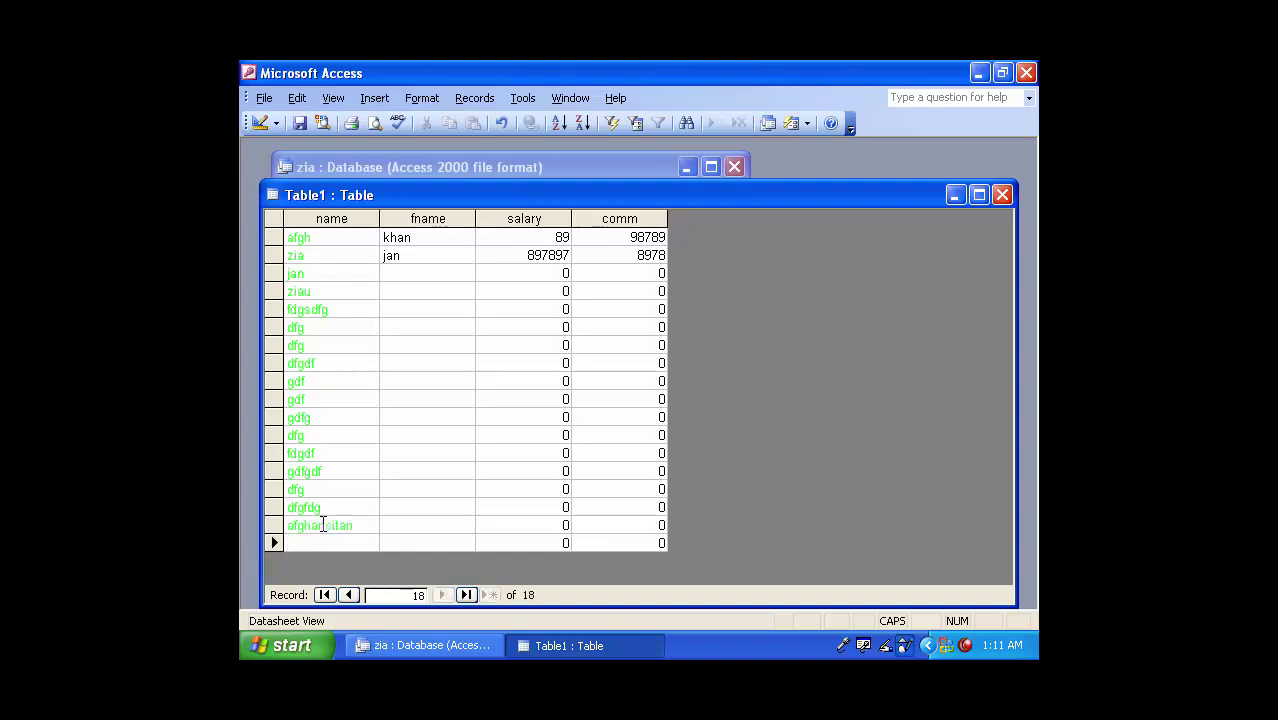
text(DKFGDFG)
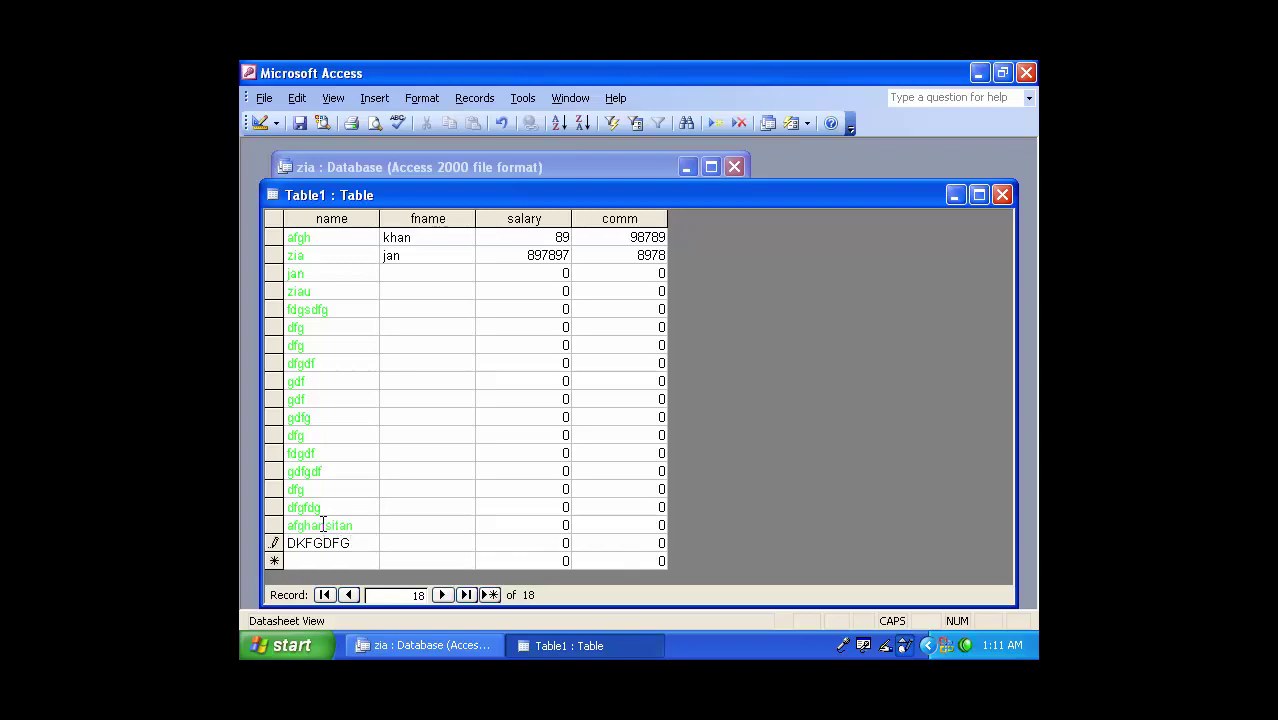
key(Down)
text(DFGDFG)
key(Down)
text(DFGDFG)
key(Down)
text(FDGDFG)
key(Down)
text(DF)
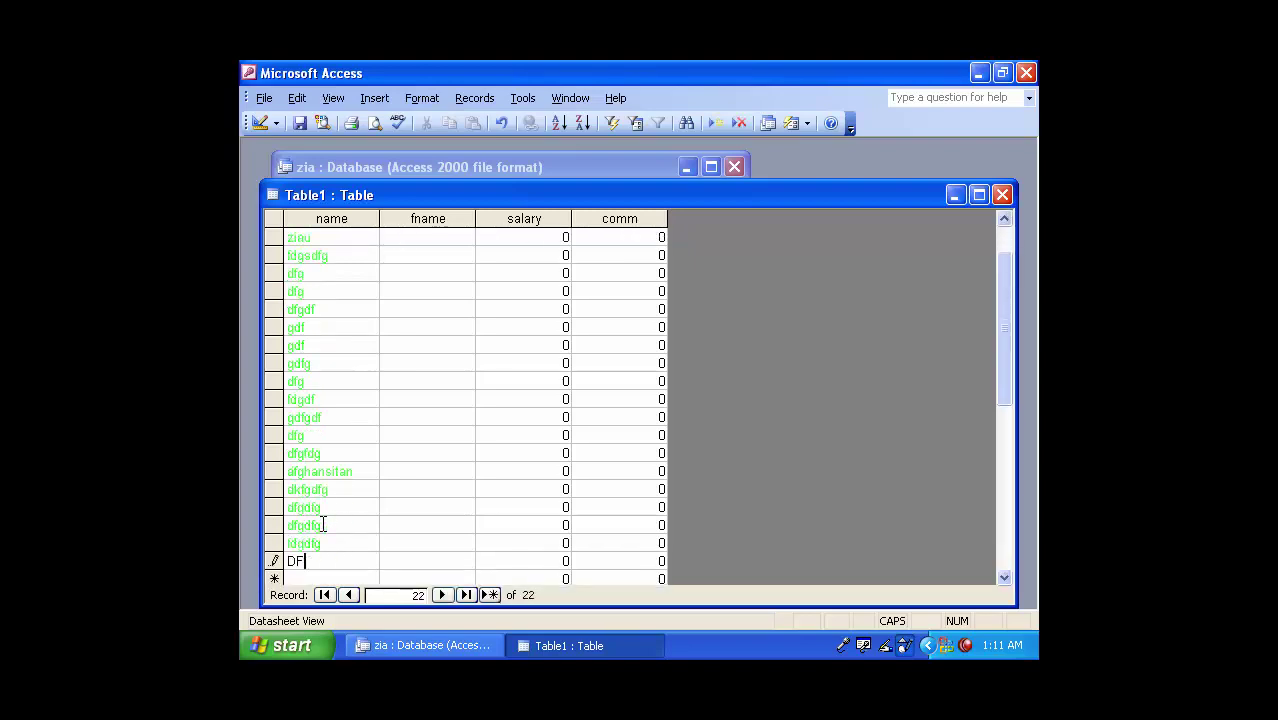
text(GFD)
key(Down)
text(GDFG)
key(Down)
text(DF)
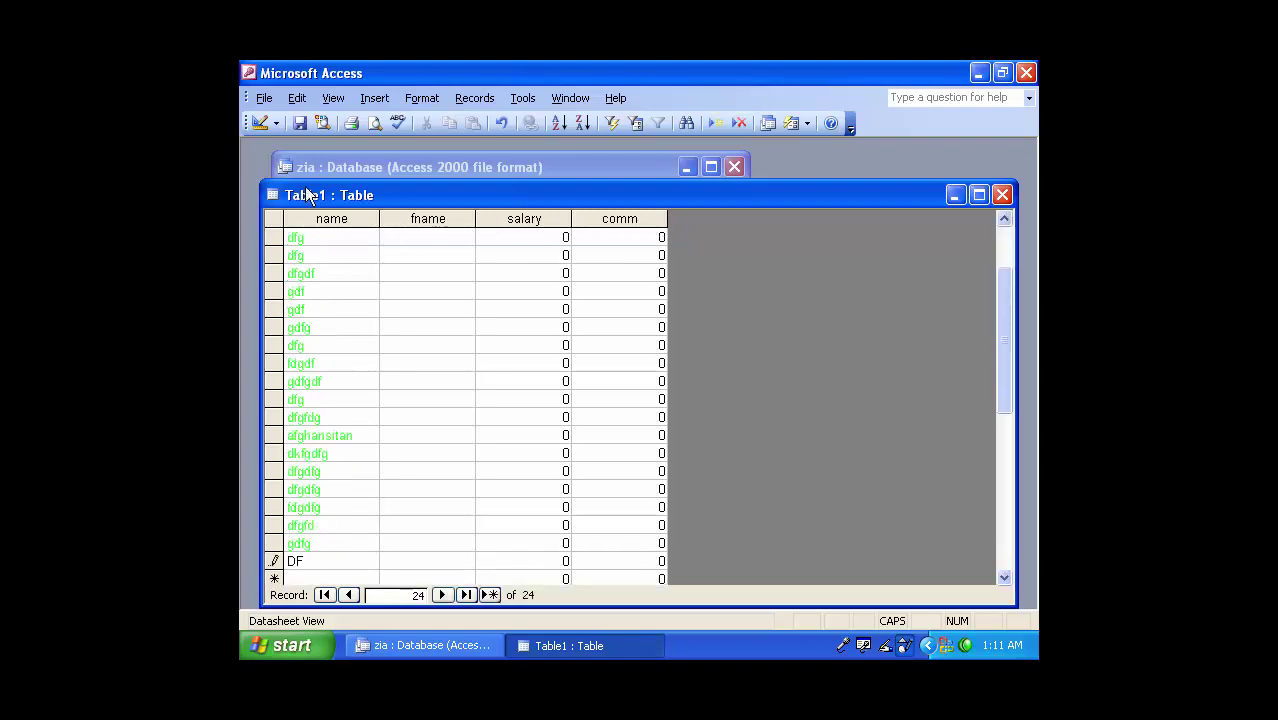
- Clear the name field's Format property in Design view
click(262, 124)
click(475, 417)
click(359, 420)
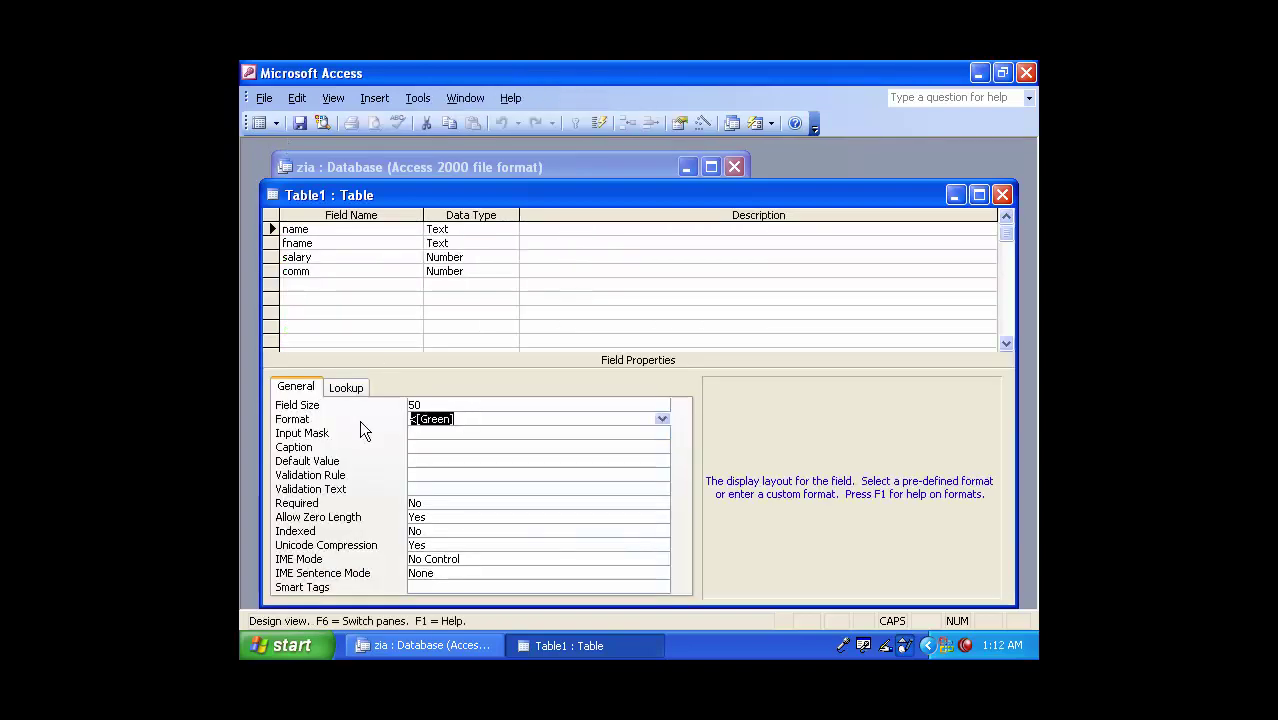
key(Delete)
click(277, 123)
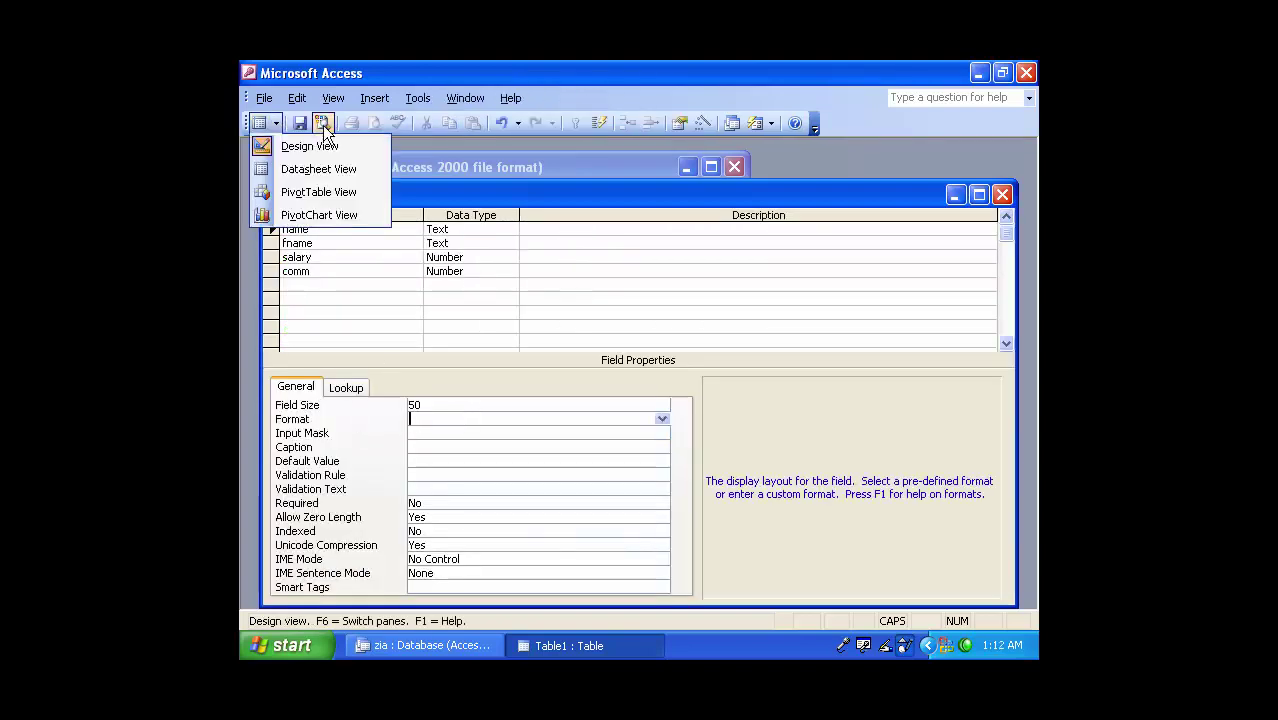
click(320, 125)
key(Return)
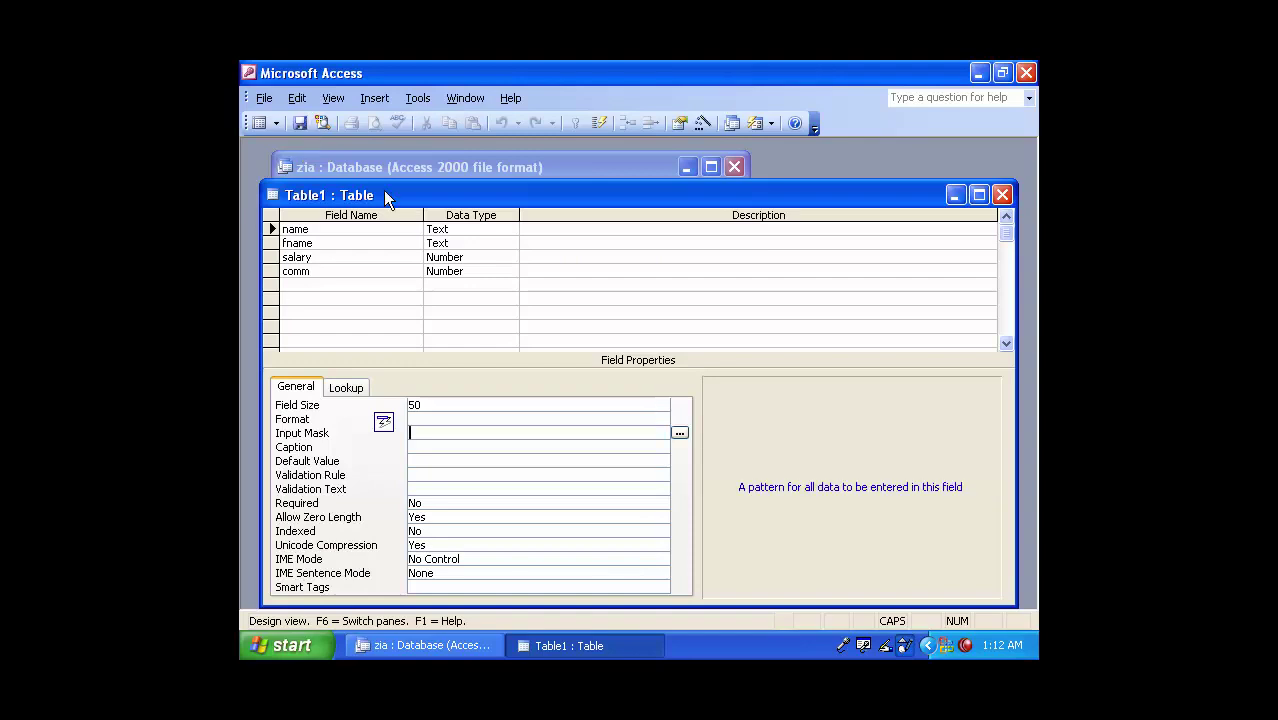
- Set the name field's Input Mask to Password and save the design
key(Caps_Lock)
text(p)
key(BackSpace)
text(password)
key(Return)
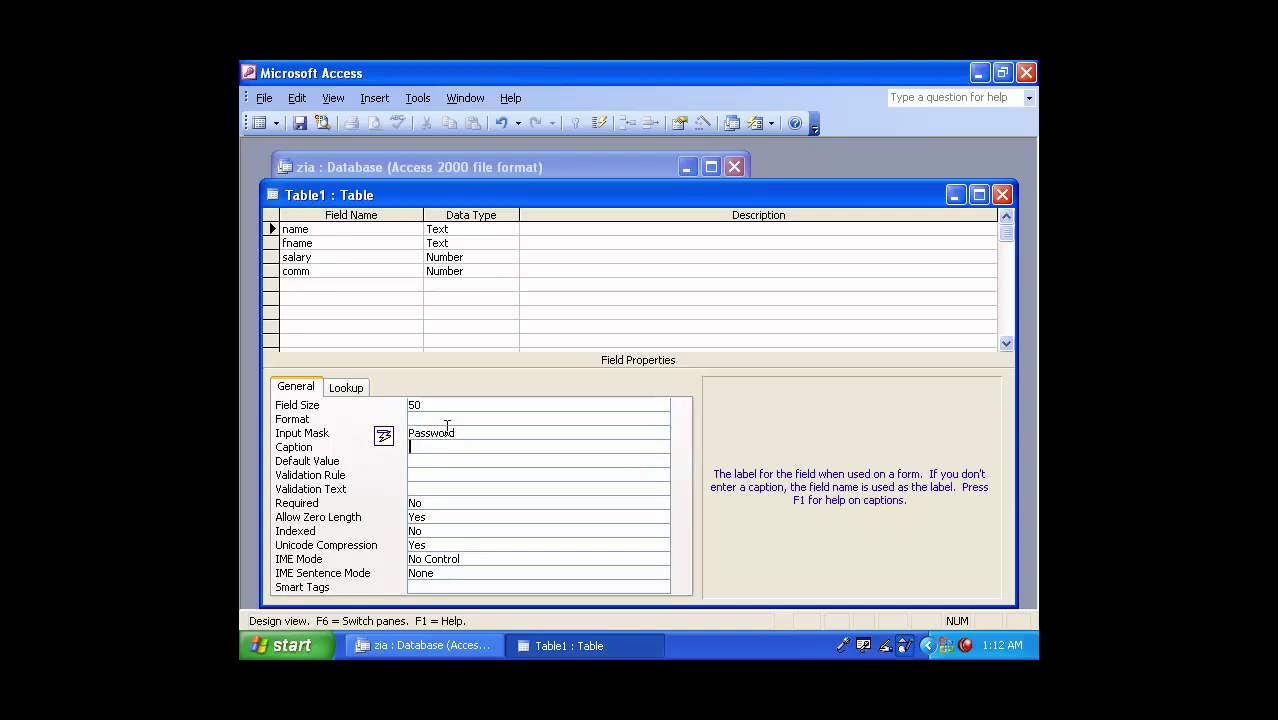
click(300, 122)
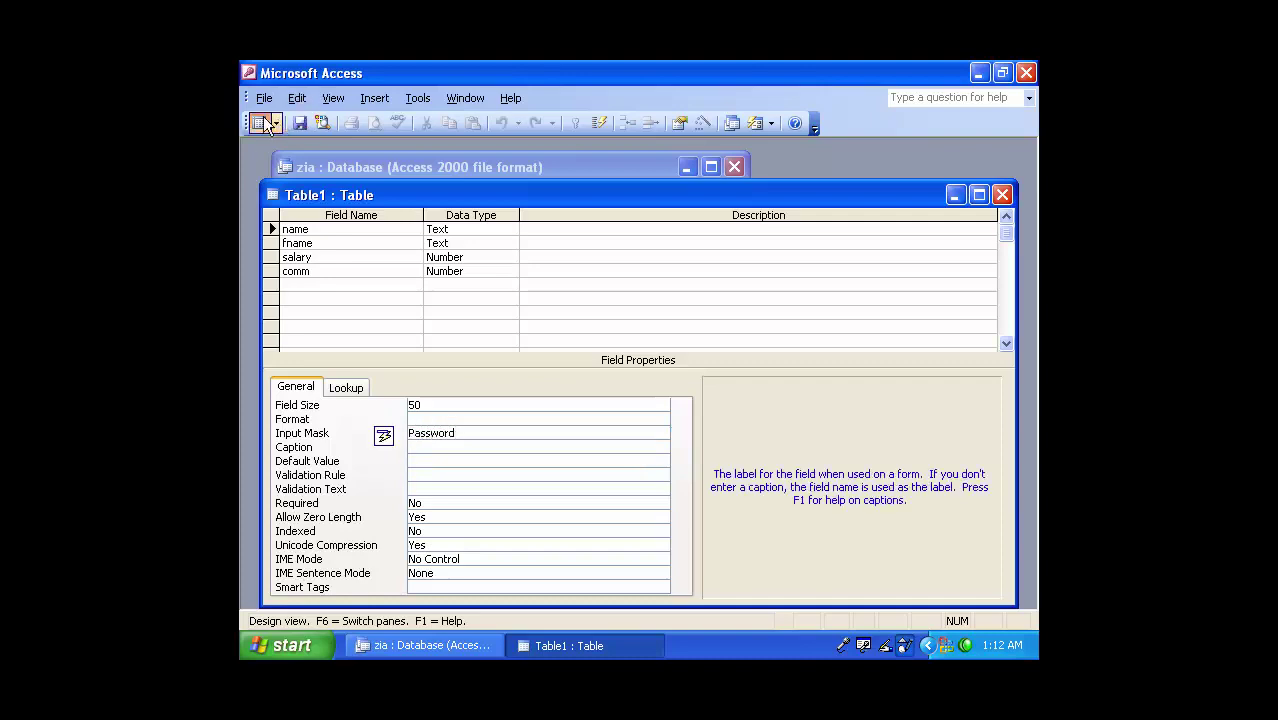
- Examine how the name column's entries are displayed in Datasheet view with the Password input mask
click(259, 122)
click(333, 271)
click(340, 525)
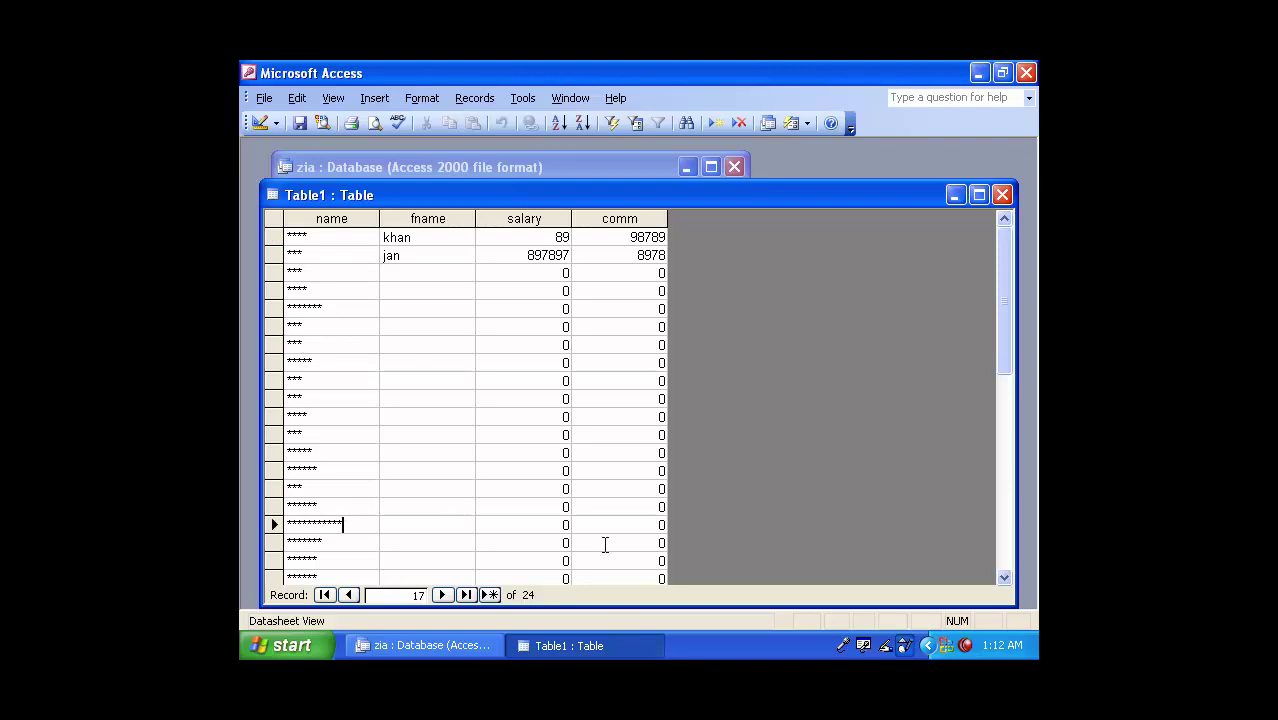
click(328, 295)
click(312, 509)
- Remove the name field's Input Mask in Design view
click(259, 122)
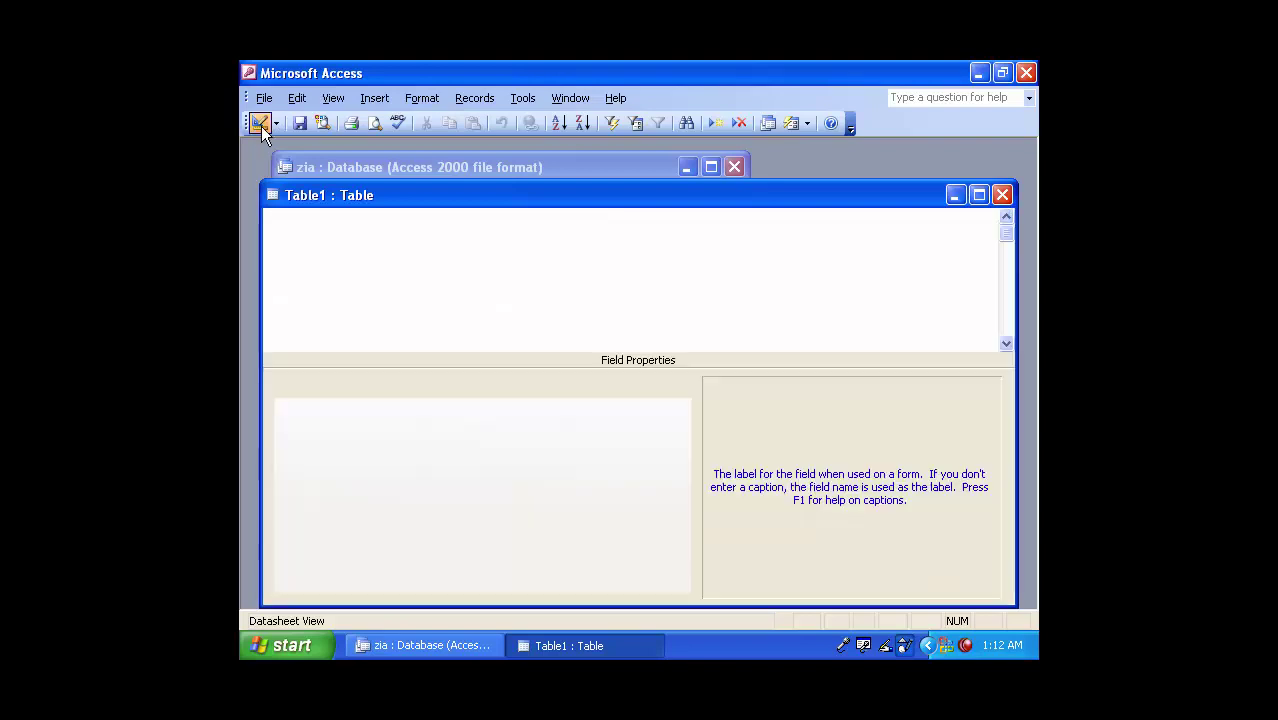
key(Up)
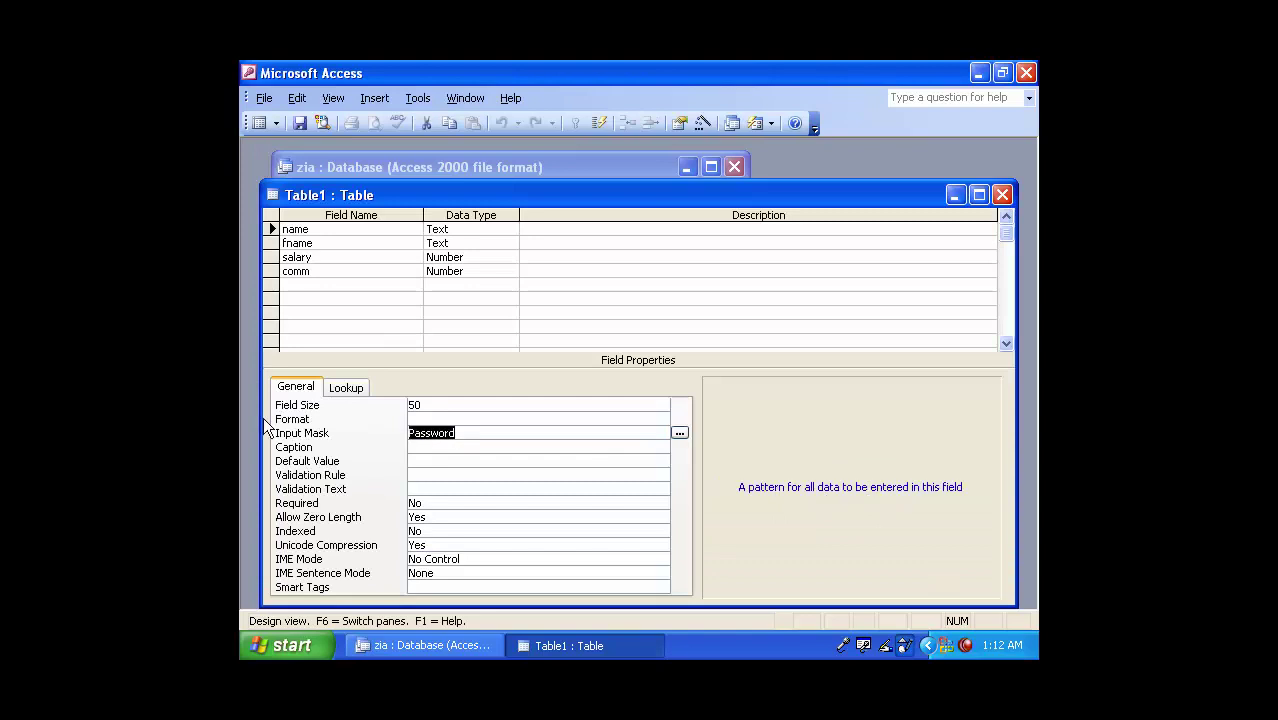
key(Delete)
- Set the name field's Caption to fee, save the design, and check the column heading in Datasheet view
click(436, 442)
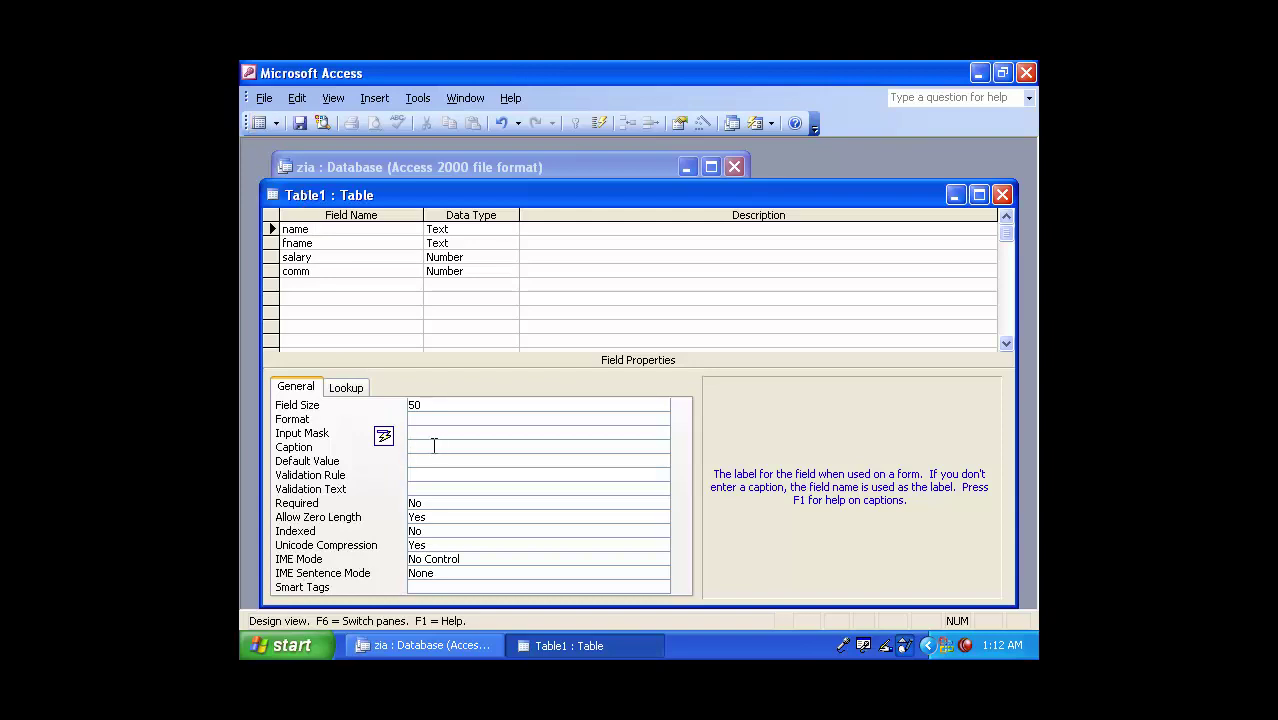
text(fee)
click(298, 122)
click(259, 122)
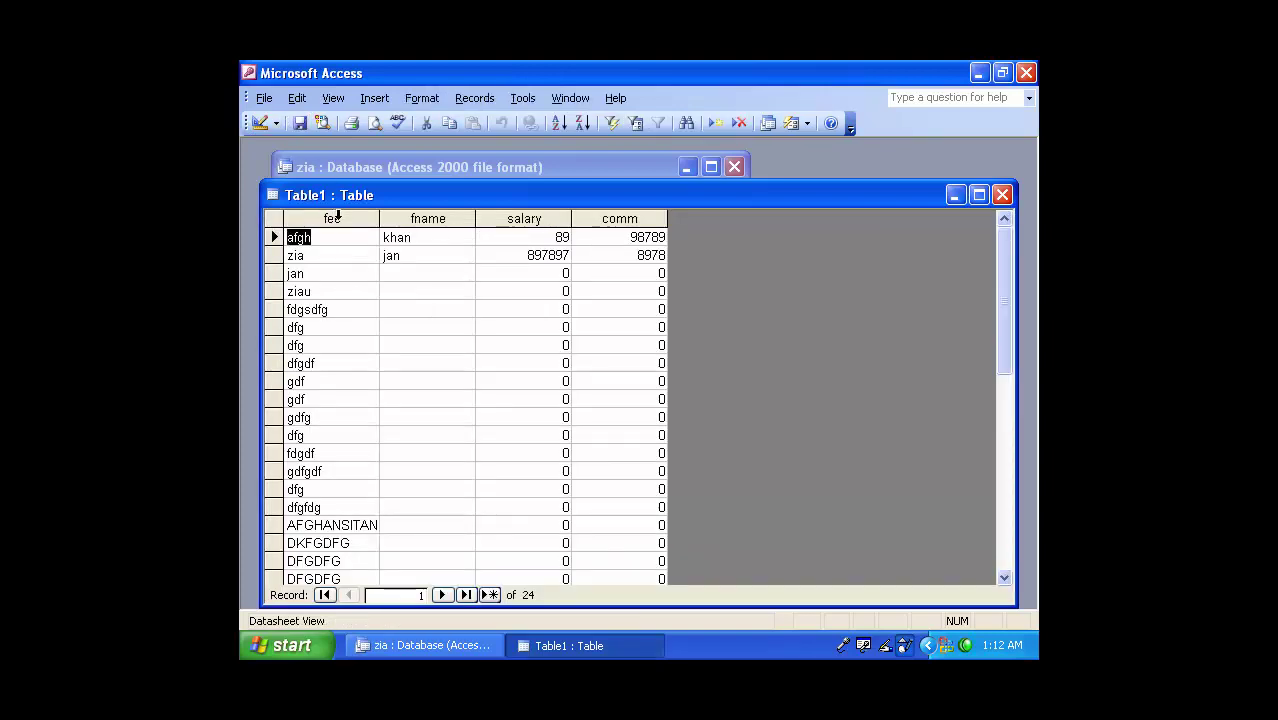
click(259, 122)
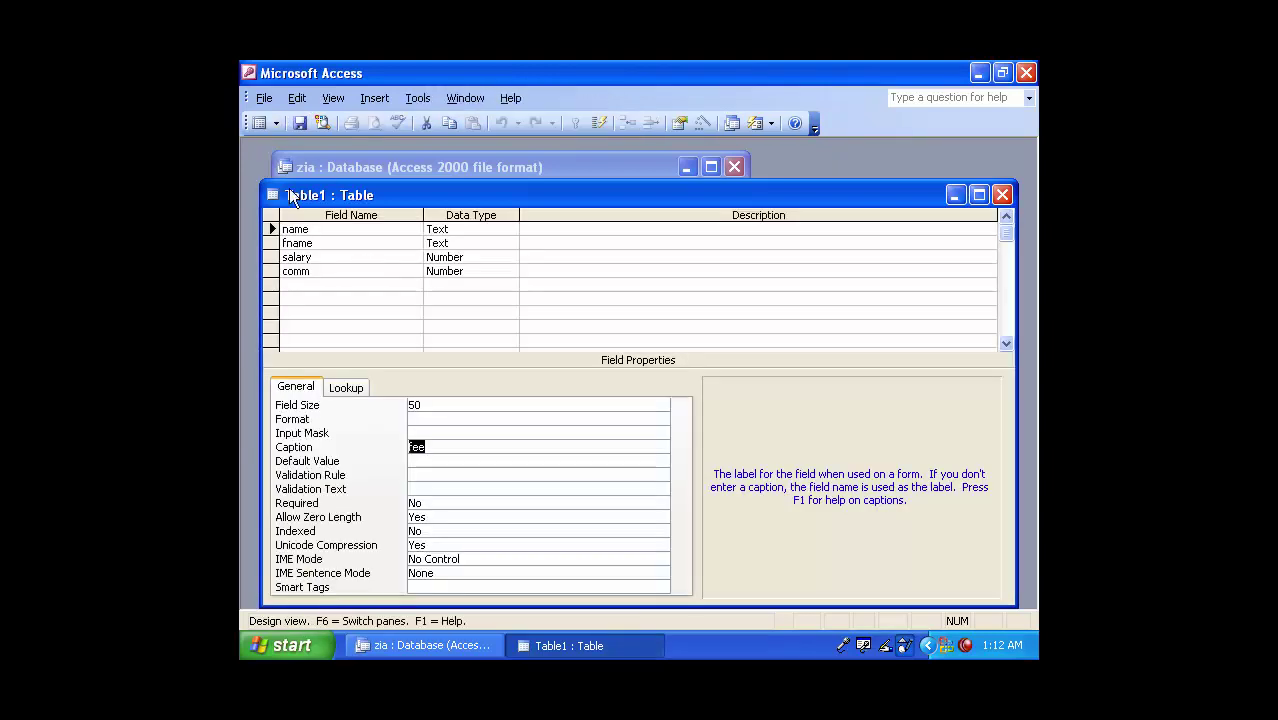
click(258, 122)
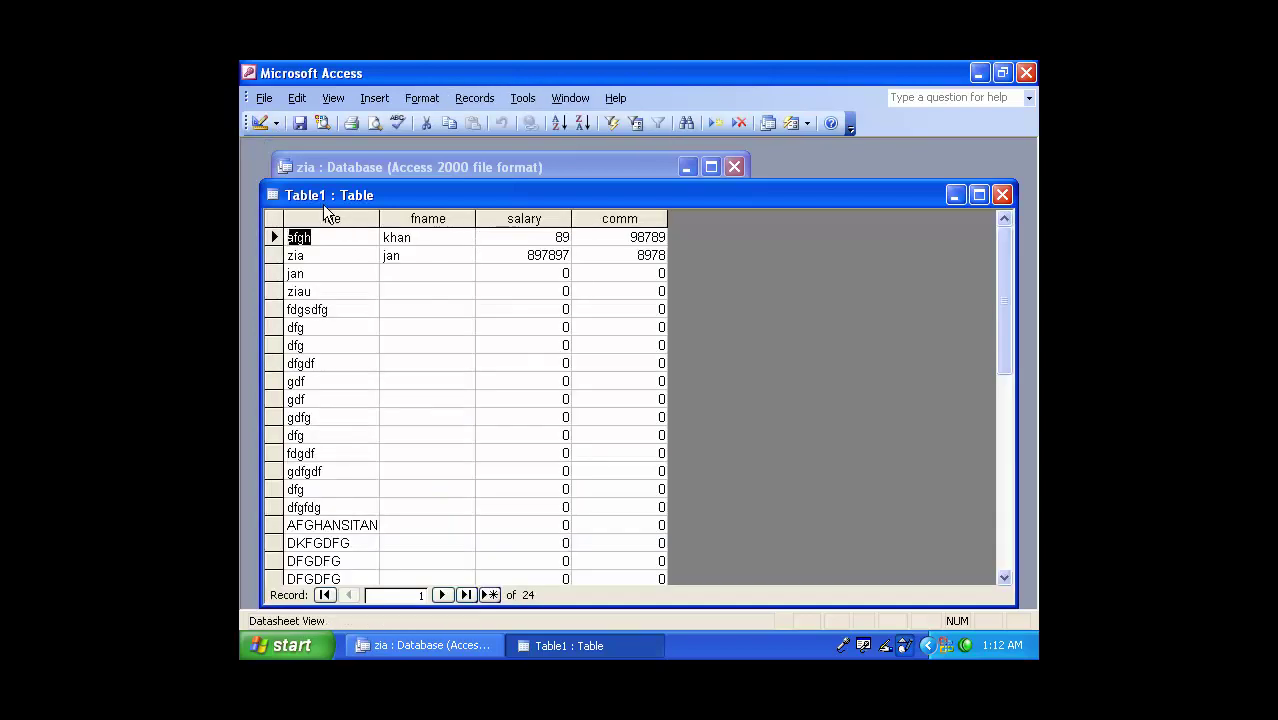
- Clear the name field's Caption in Design view, set its Default Value to welcom, and save the design
click(258, 122)
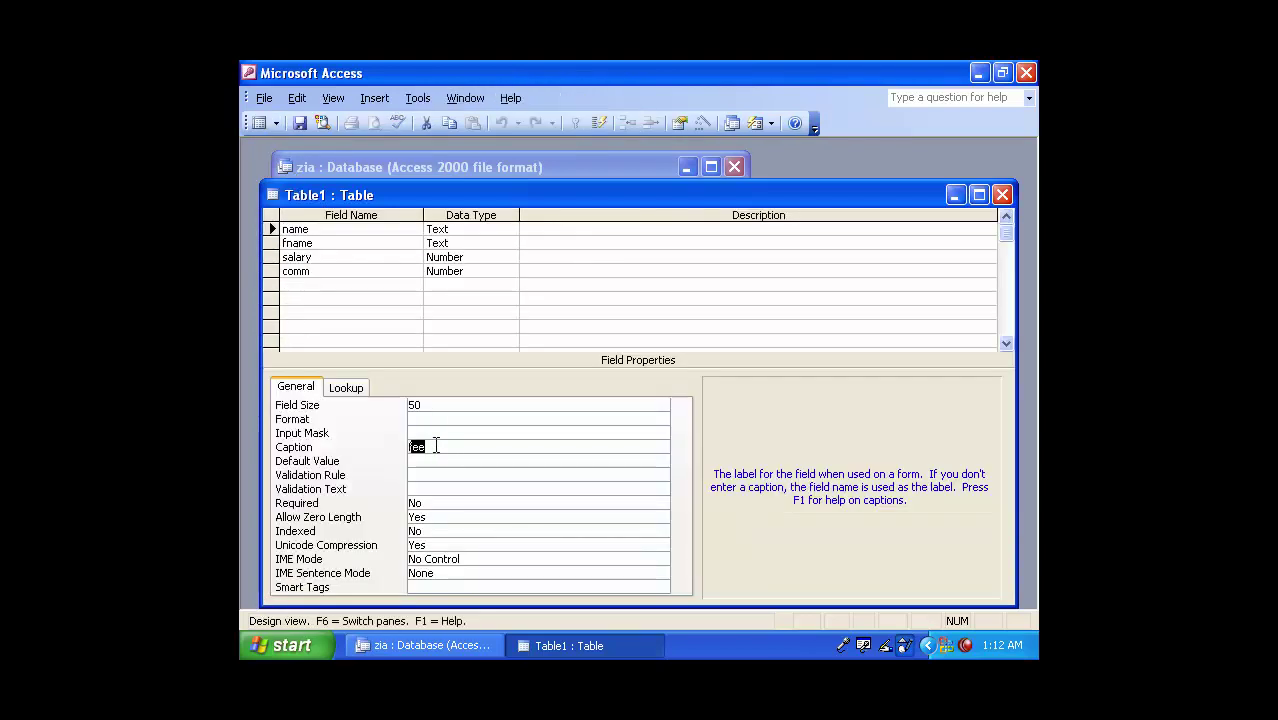
key(Delete)
click(424, 464)
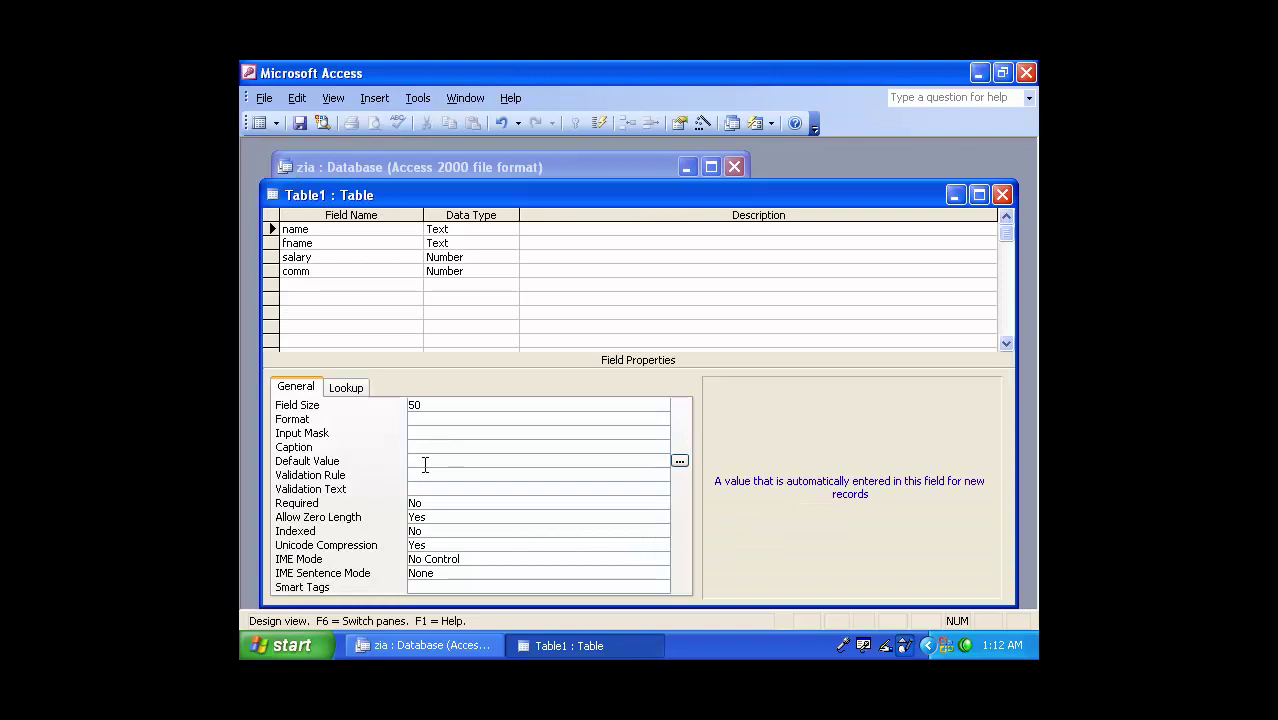
text(welcom)
key(Return)
click(306, 126)
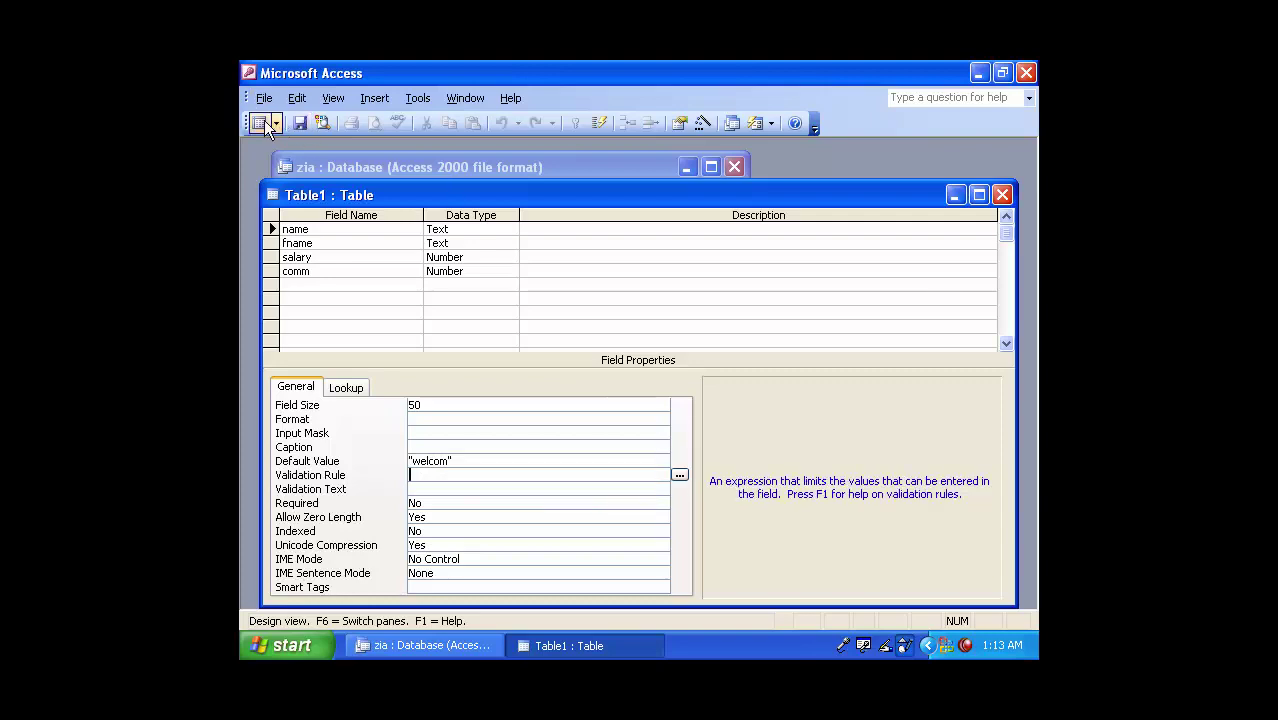
- In Datasheet view, extend the last name entry to DFgfhhf and add six records with filler names such as fghgfhgfhfg, hgfhgf and hfgh
click(262, 121)
scroll(453, 383, down, 4)
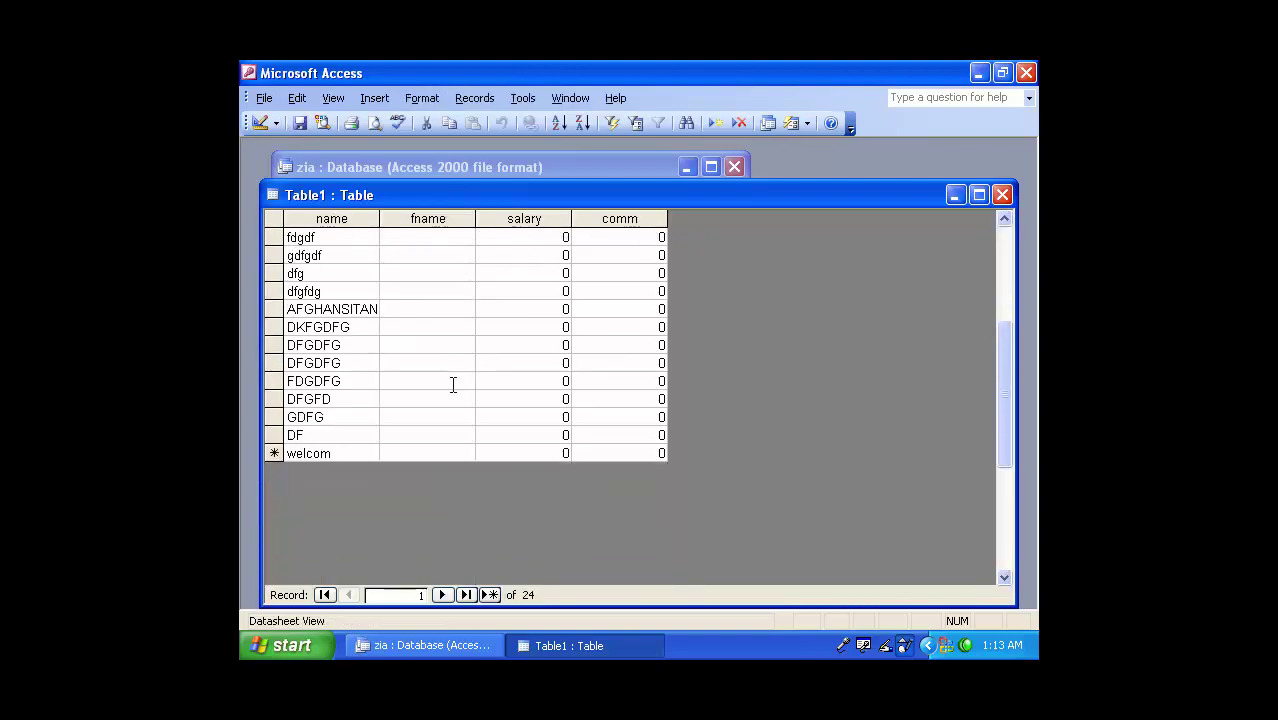
click(329, 434)
text(gfhh)
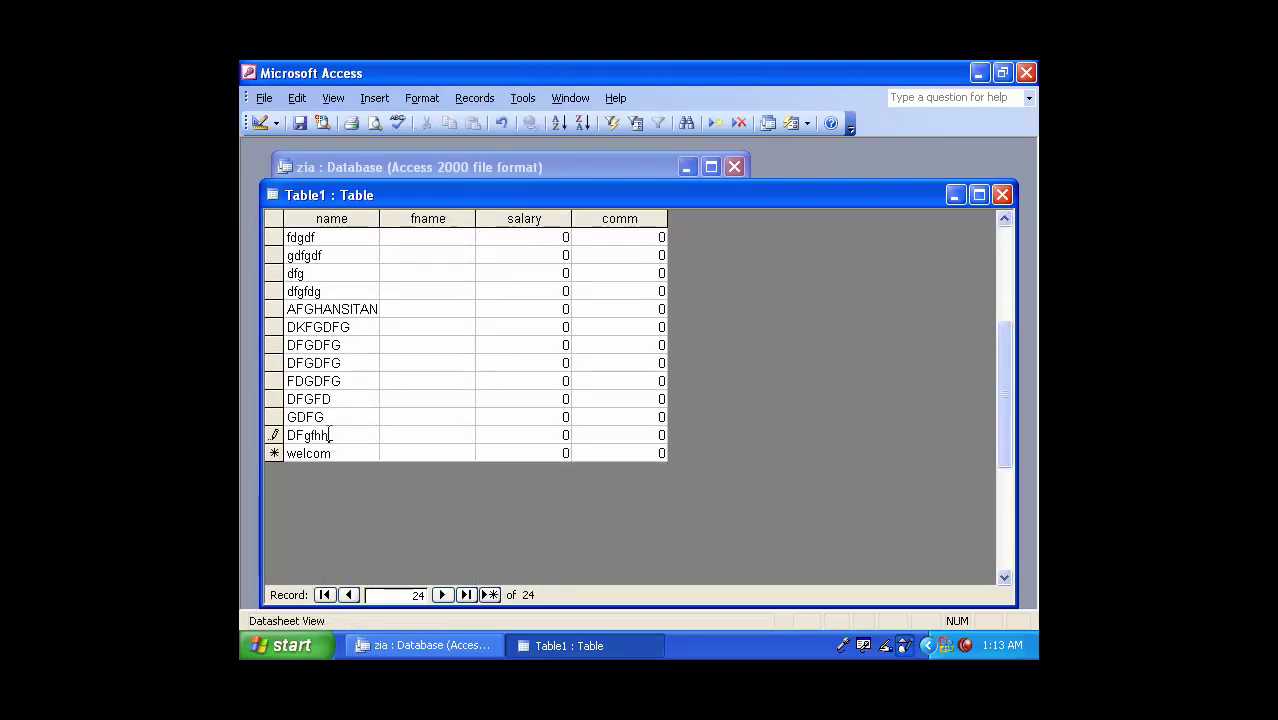
key(Down)
text(fghgfhgfhfg)
key(Down)
text(hgfhgf)
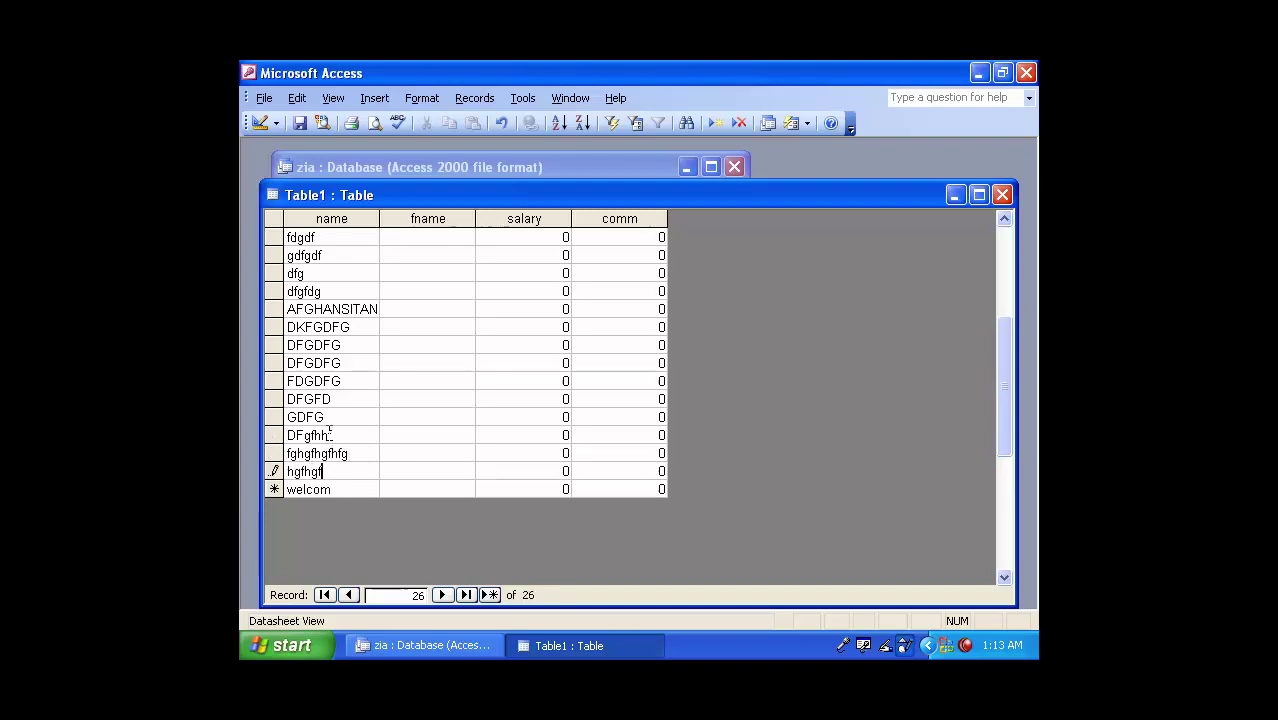
key(Down)
text(hfgh)
key(Down)
text(fghgfh)
key(Down)
text(gfhgfh)
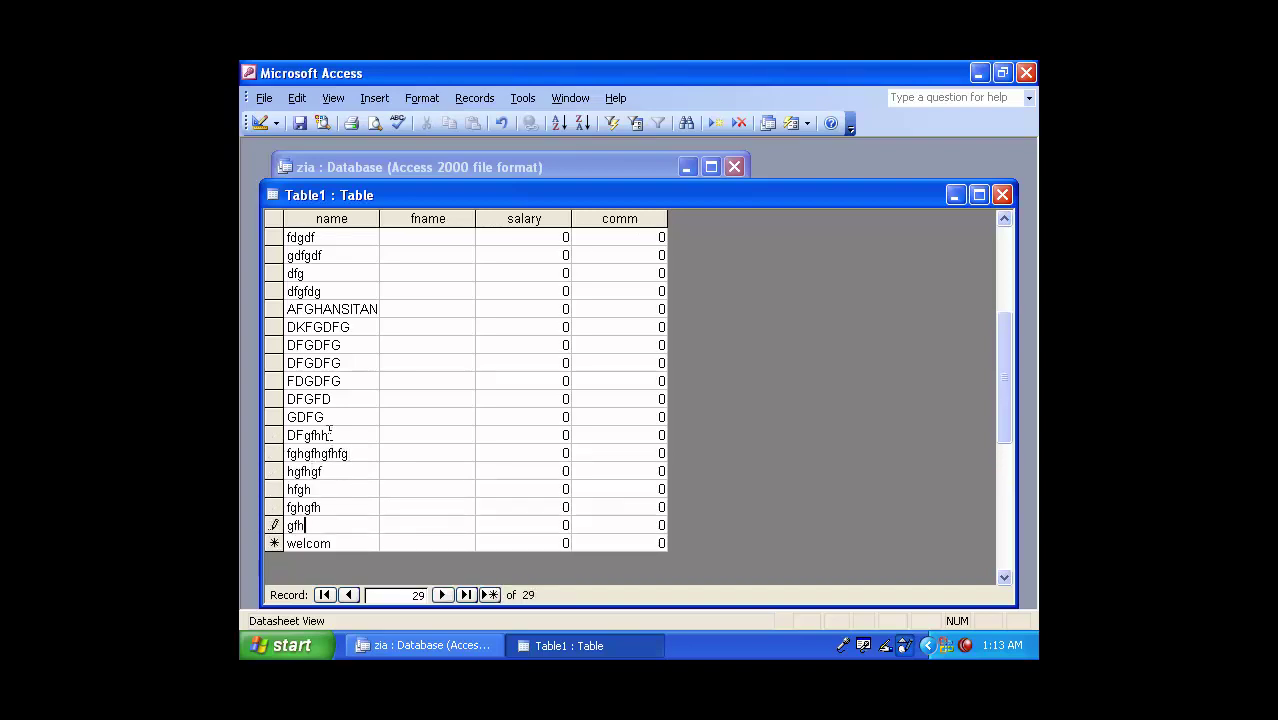
key(Down)
text(gfh)
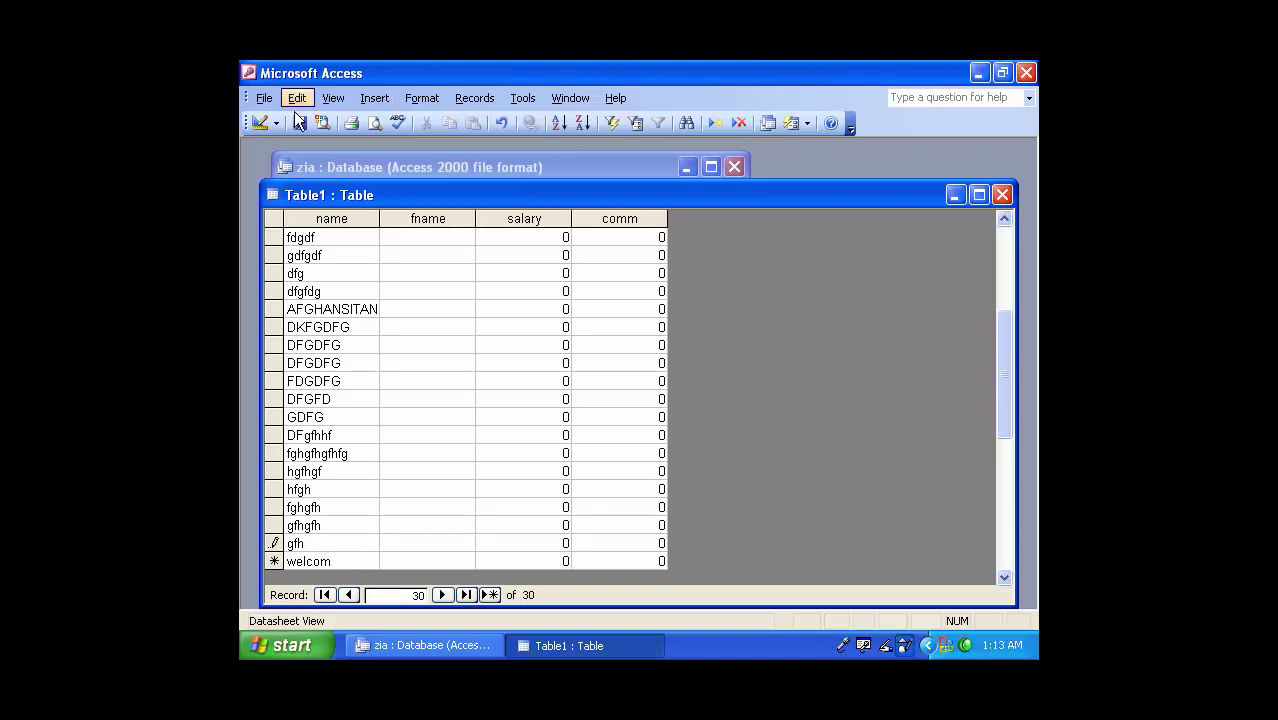
- Change the name field's Default Value to =Now() in Design view
click(261, 123)
click(470, 461)
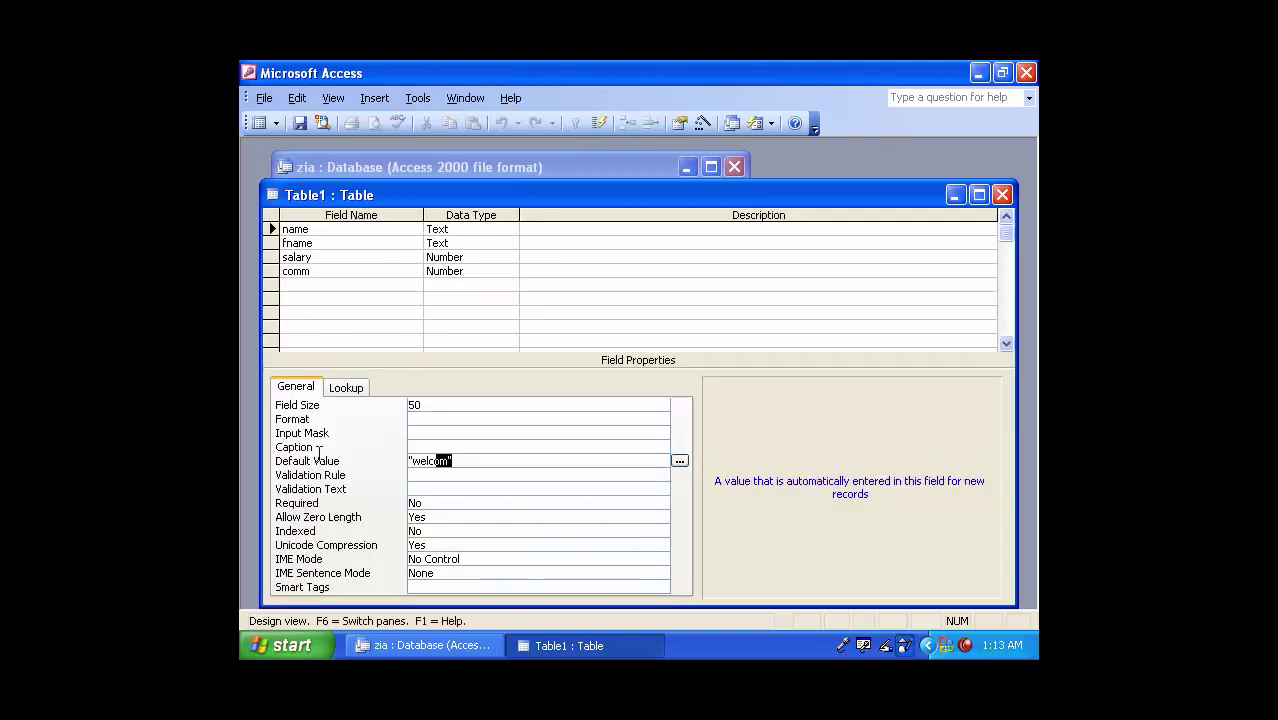
click(322, 462)
text(=n)
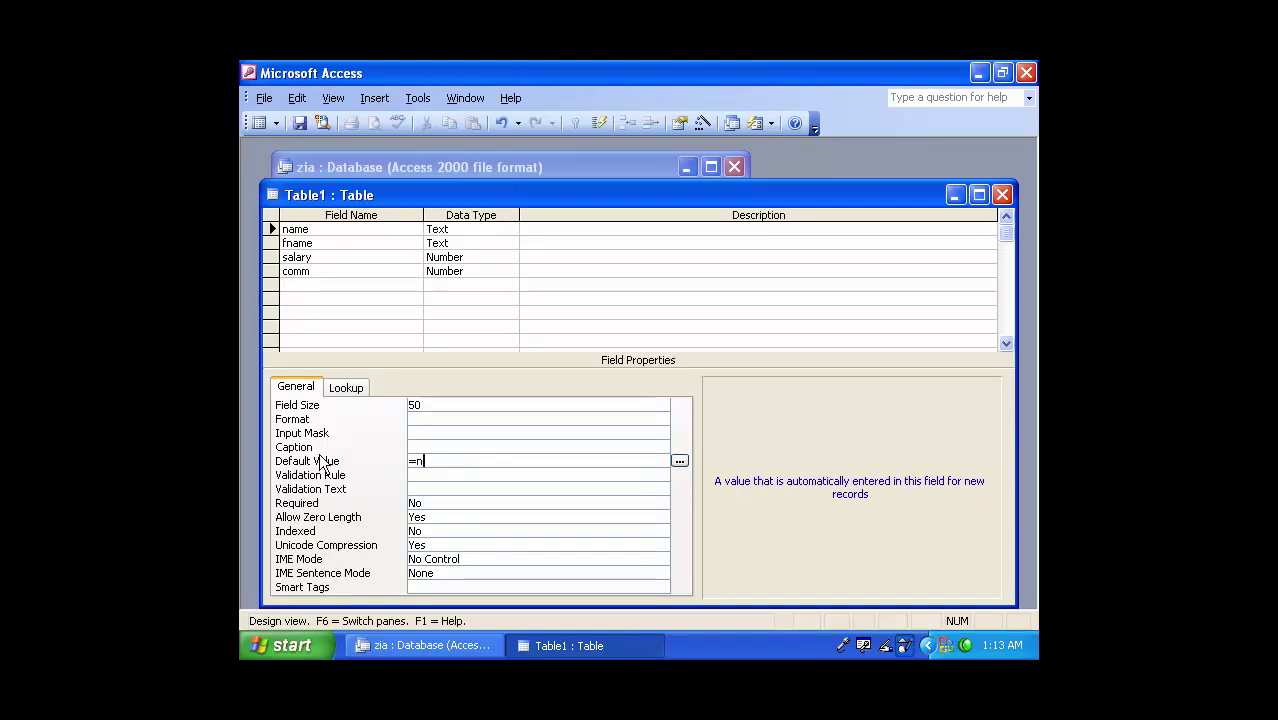
text(ow())
key(Return)
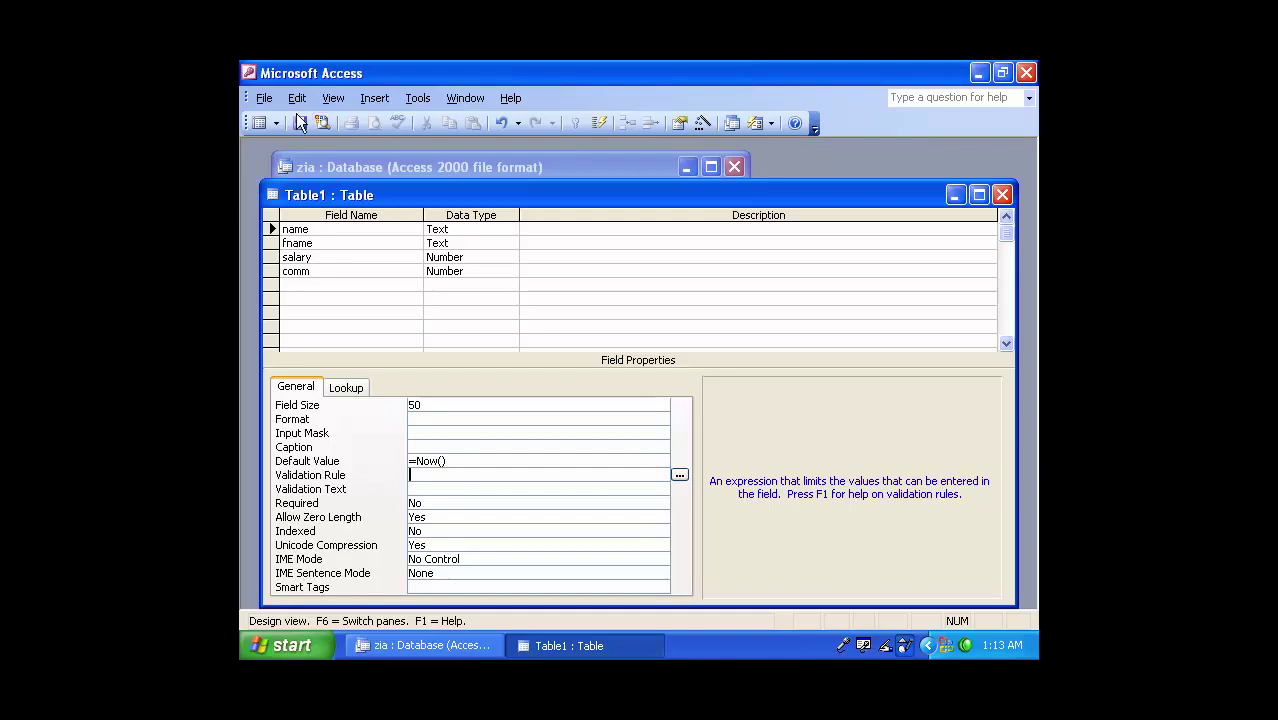
- Switch to Datasheet view and widen the name column to fit its contents
click(258, 124)
scroll(388, 505, down, 6)
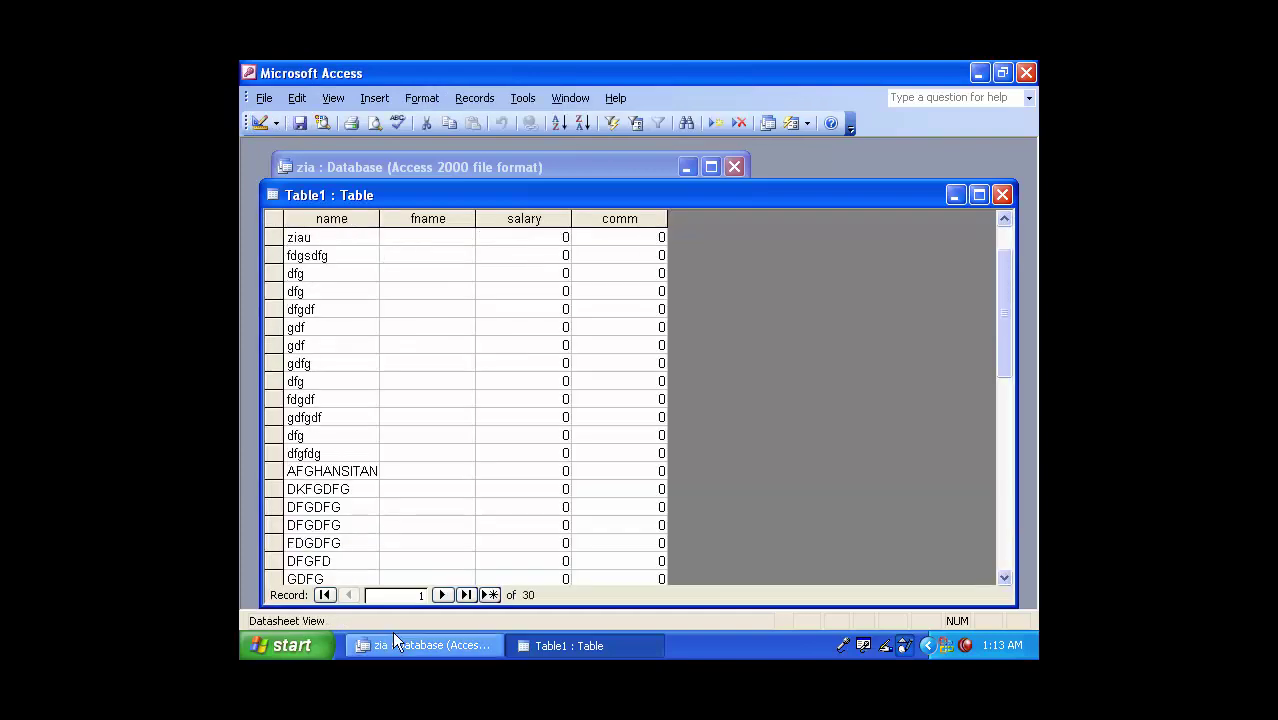
double_click(379, 219)
- Extend the last name entry to gfhgdfg and add six records with filler names such as dfgdfg, fdgfd and gfdgdf
click(341, 435)
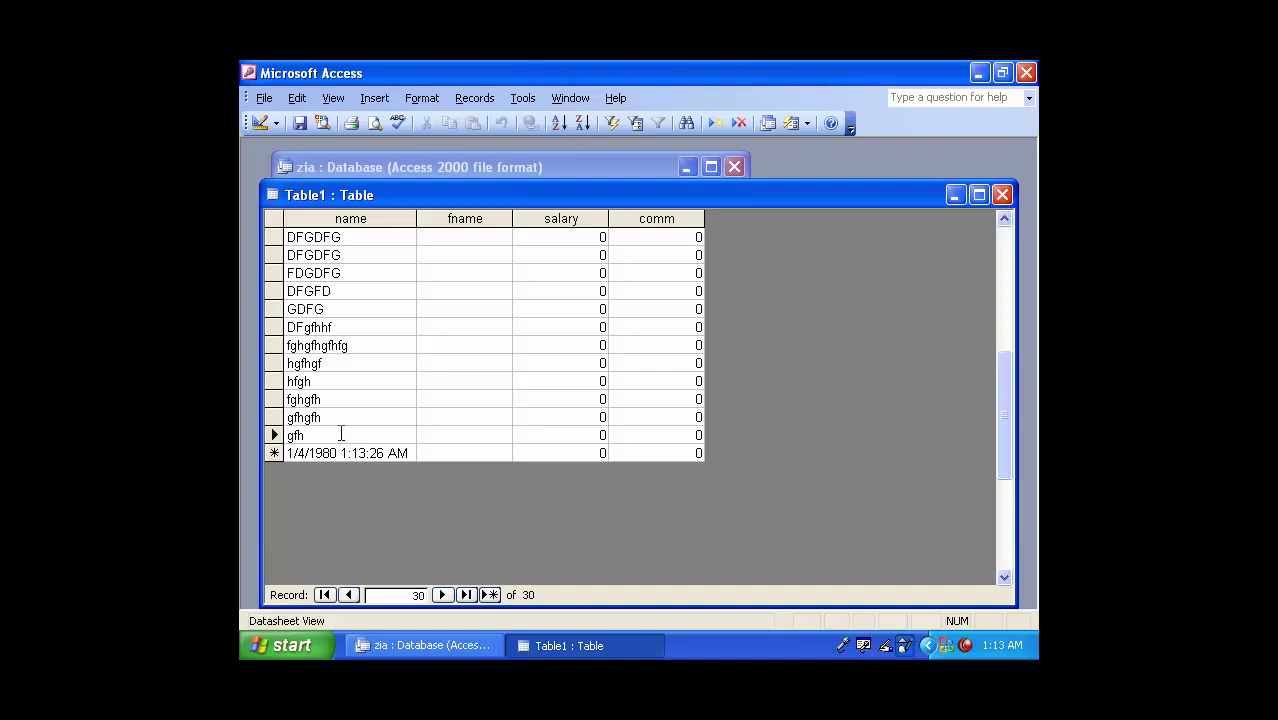
text(gdfg)
key(Down)
text(dfgdfg)
key(Down)
text(fdgfd)
key(Down)
text(gfdgdf)
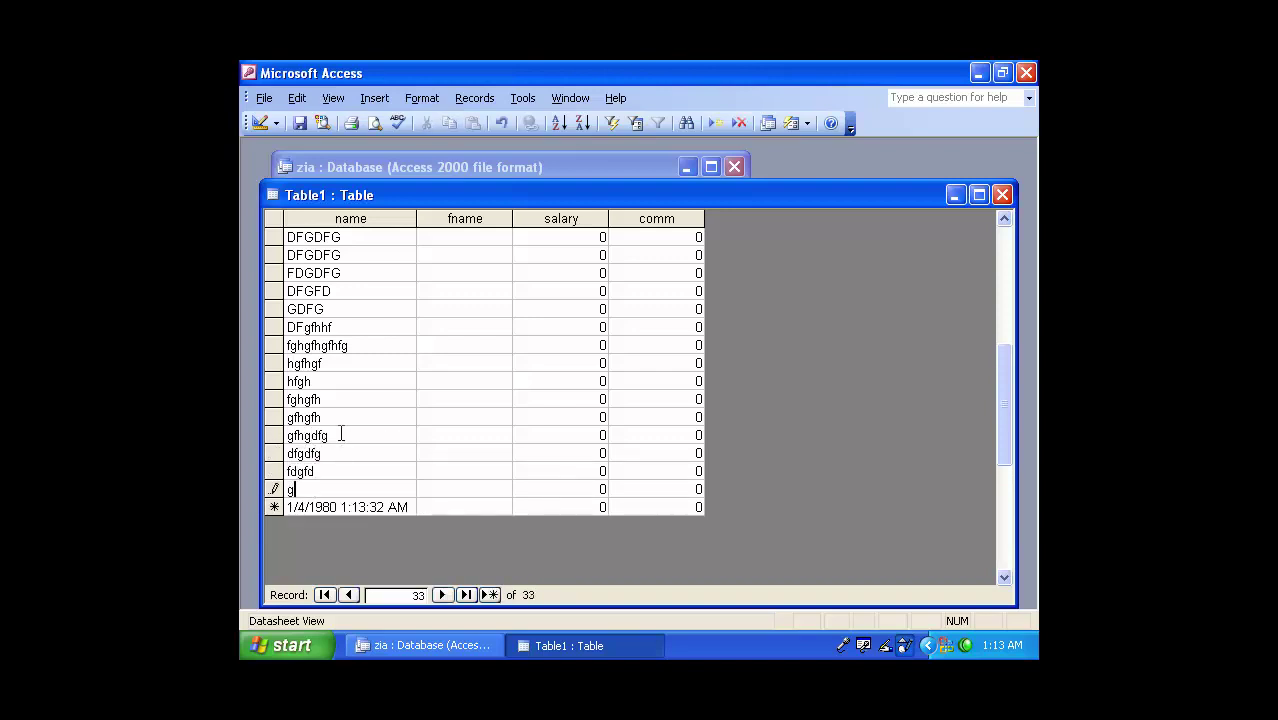
key(Down)
text(gdfg)
key(Down)
text(fdgdfg)
key(Down)
text(dfgfdg)
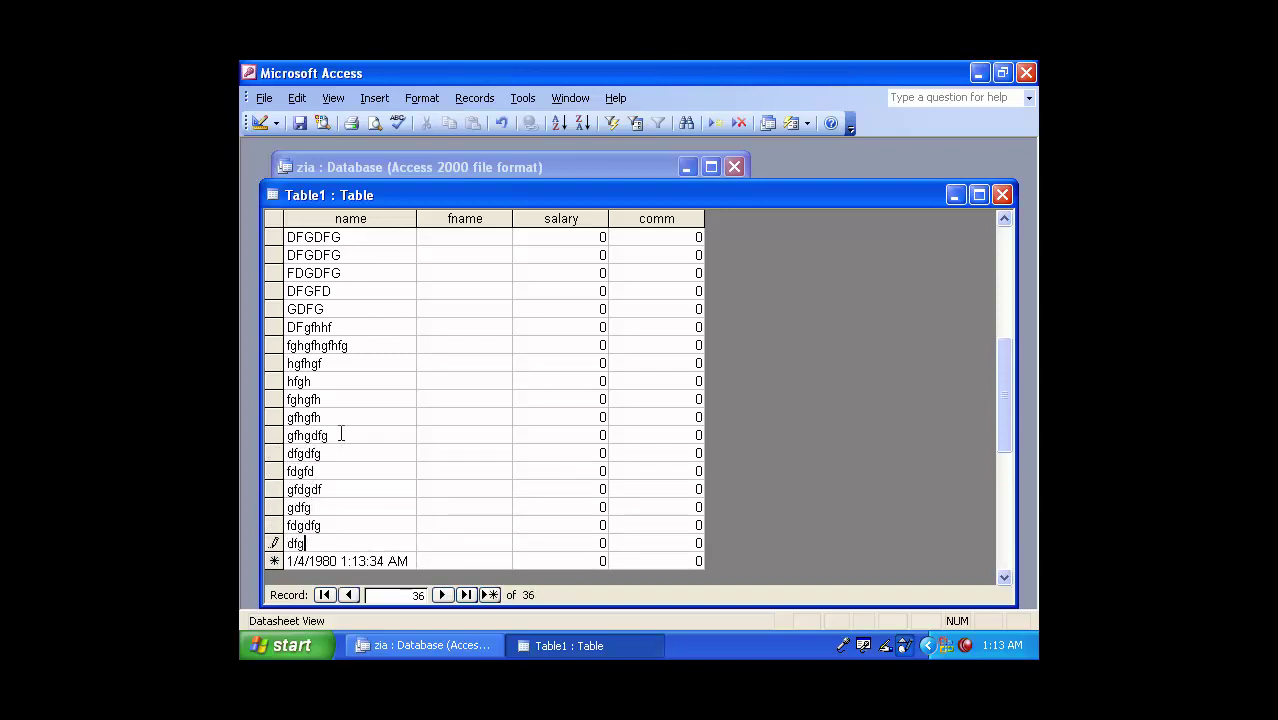
- Clear the name field's Default Value in Design view
click(257, 121)
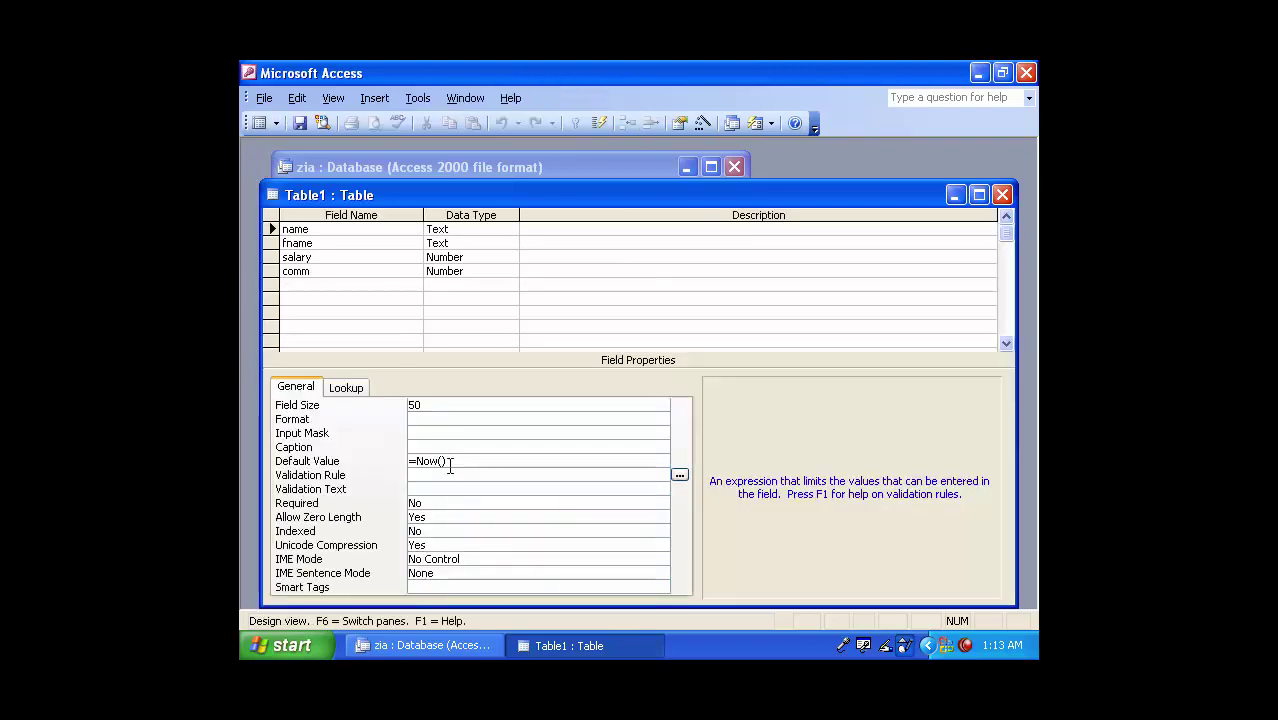
click(333, 458)
key(Delete)
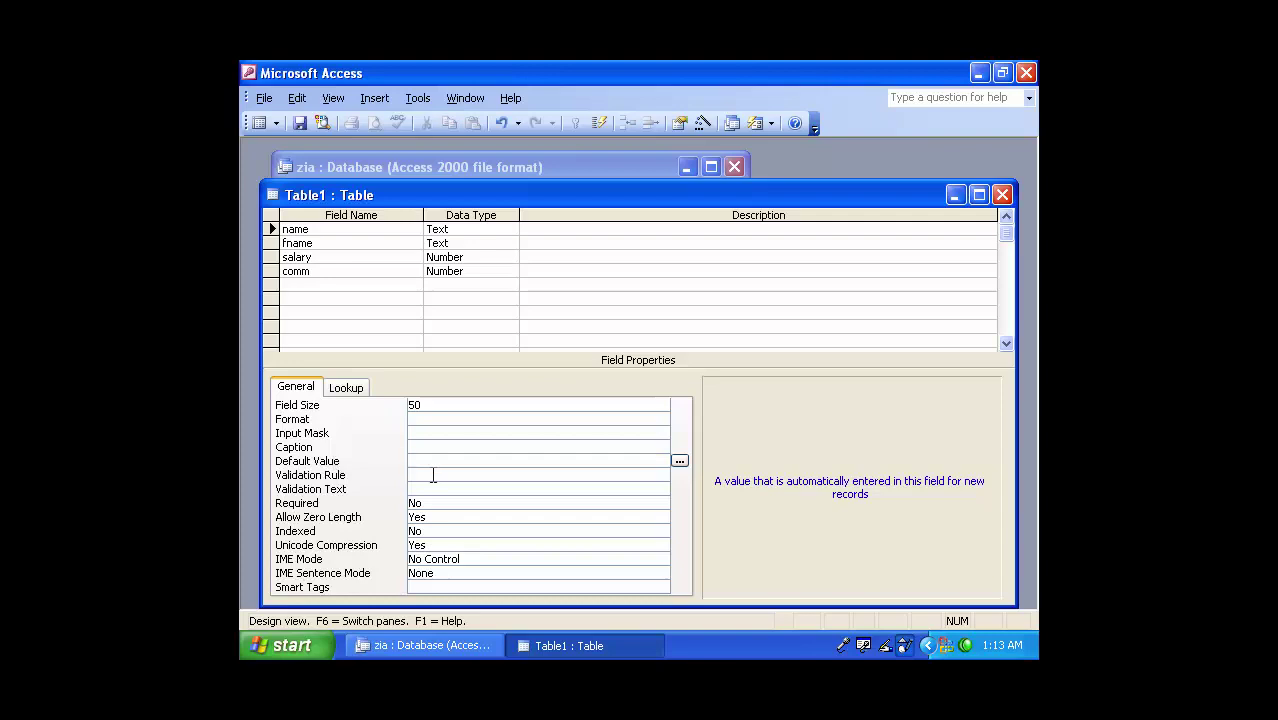
- Set the name field's Validation Rule to an In list of four allowed first names
click(432, 475)
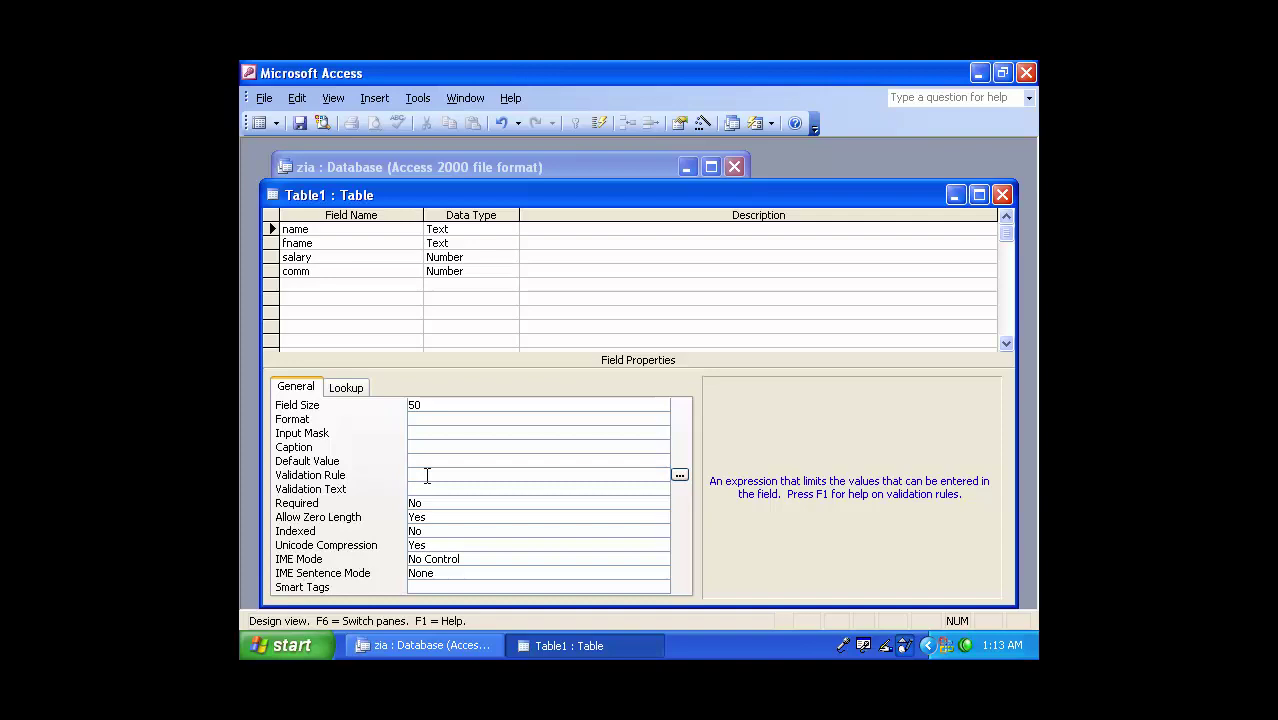
text(n)
text((a)
text(li,khan)
text(,jan)
text(,zoa)
key(BackSpace)
key(BackSpace)
text(ia"))
key(Return)
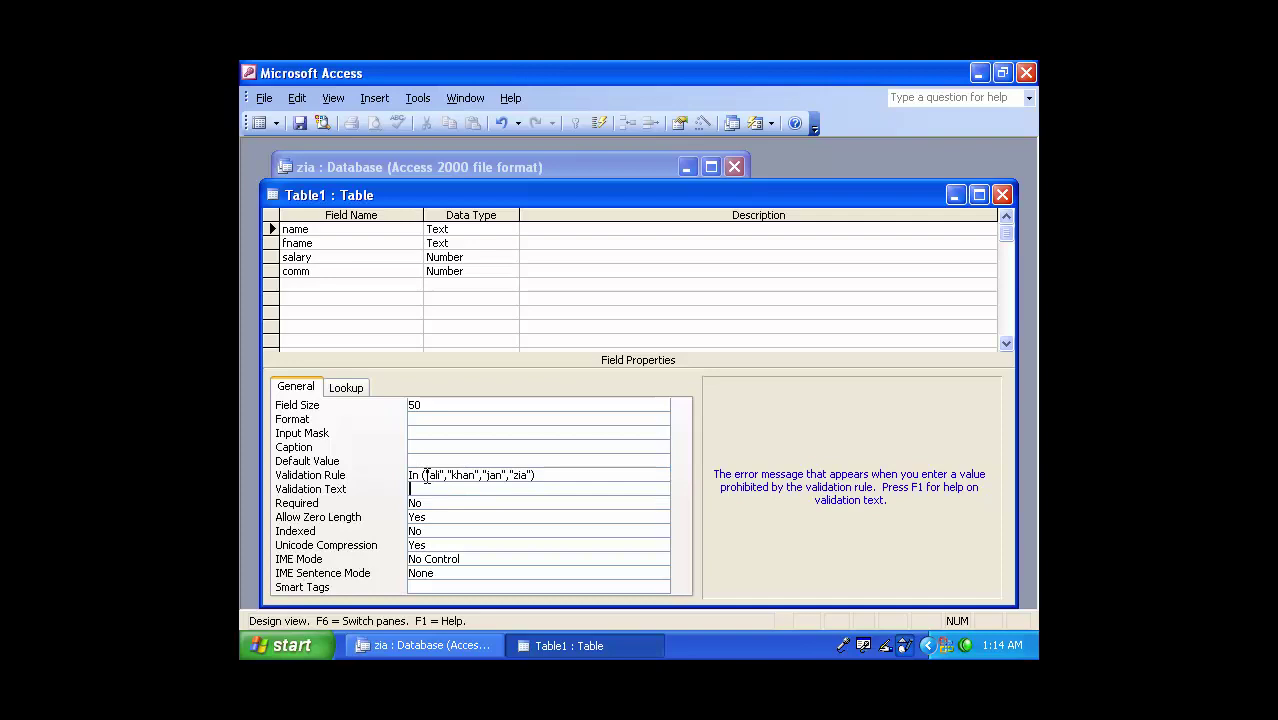
- Set the Validation Text to "sorry the name u have enter is not correct plz enter coret name" and save, testing existing data against the new rule
text(sorry the name u have enter is not)
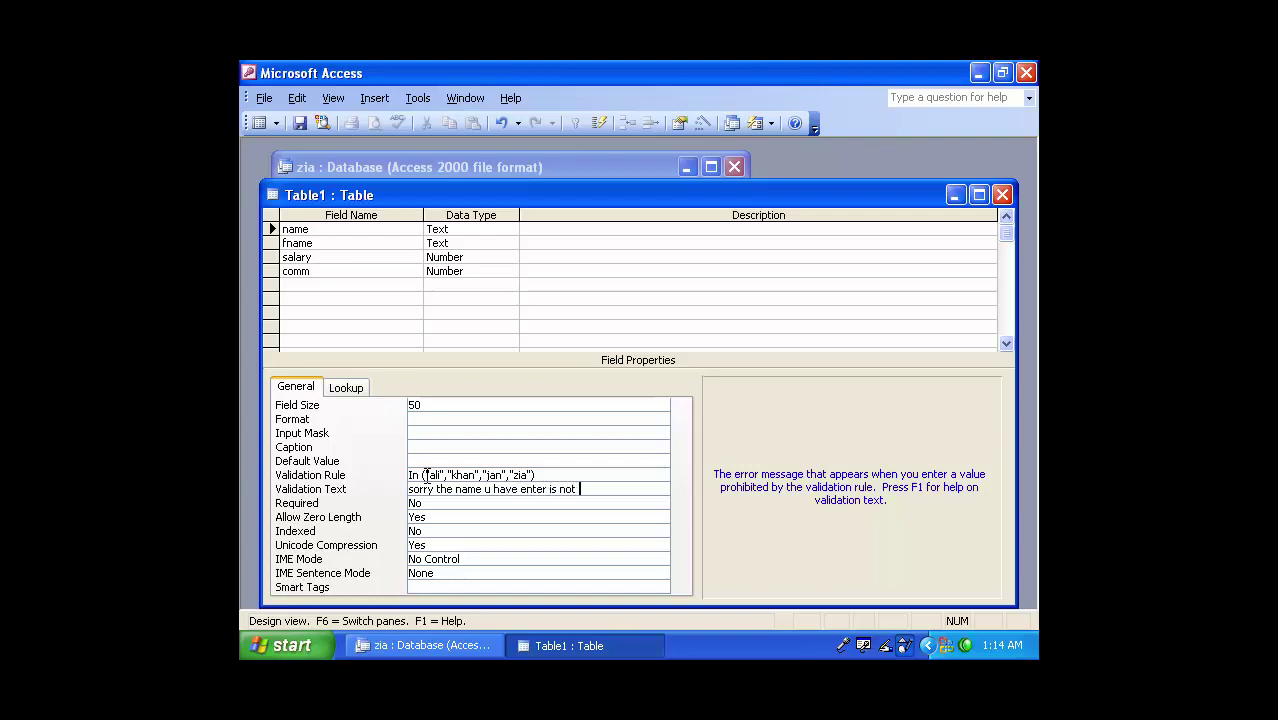
text( corrre)
key(BackSpace)
key(BackSpace)
text(ect plz enter )
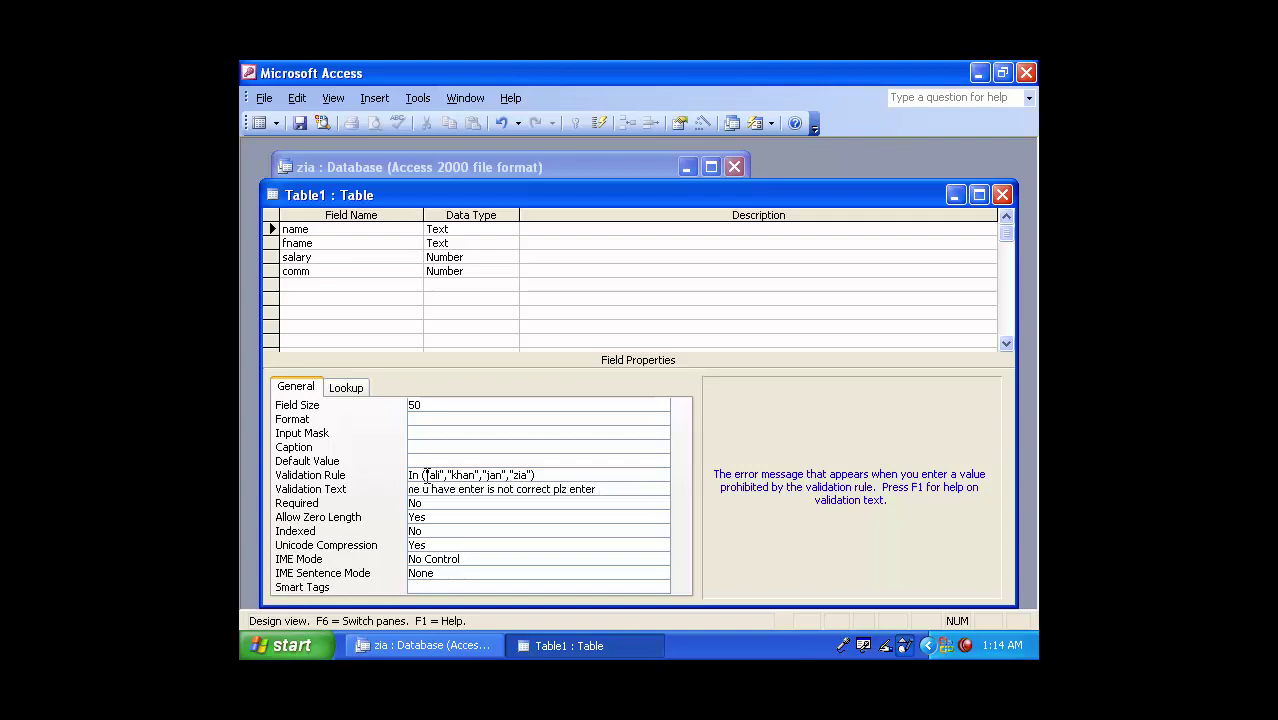
text(coret name)
key(Return)
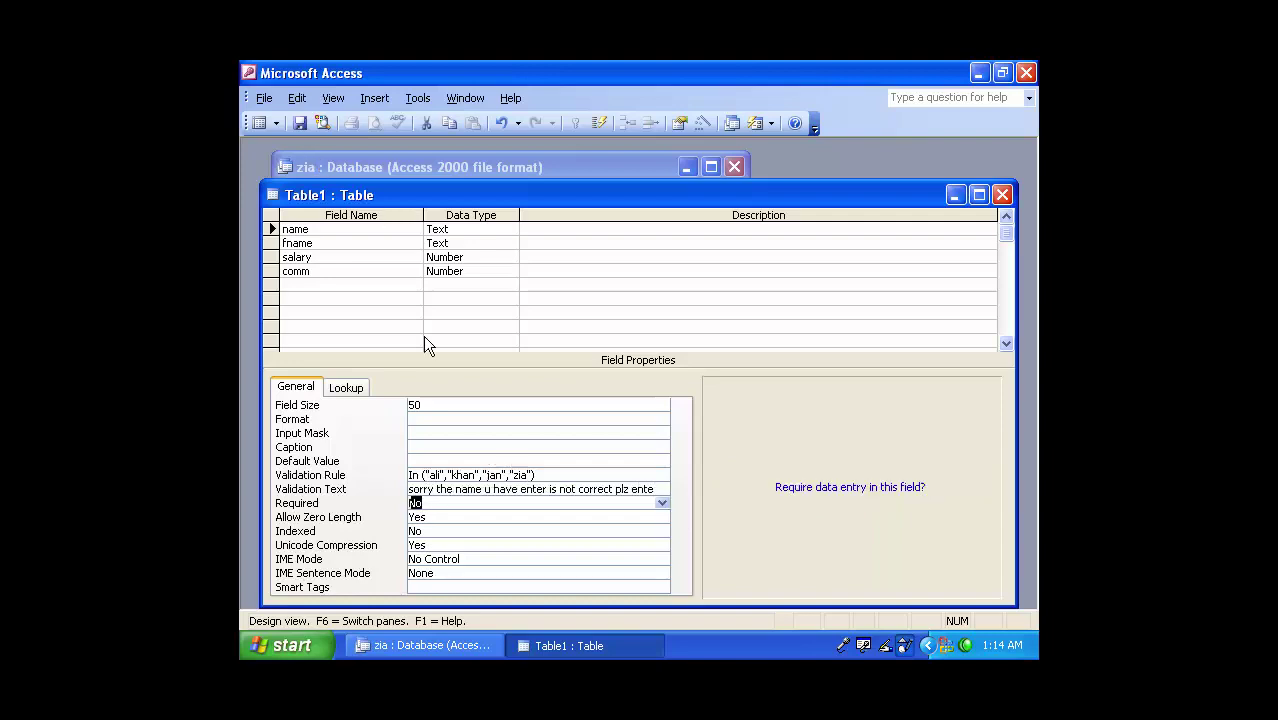
click(300, 122)
click(585, 422)
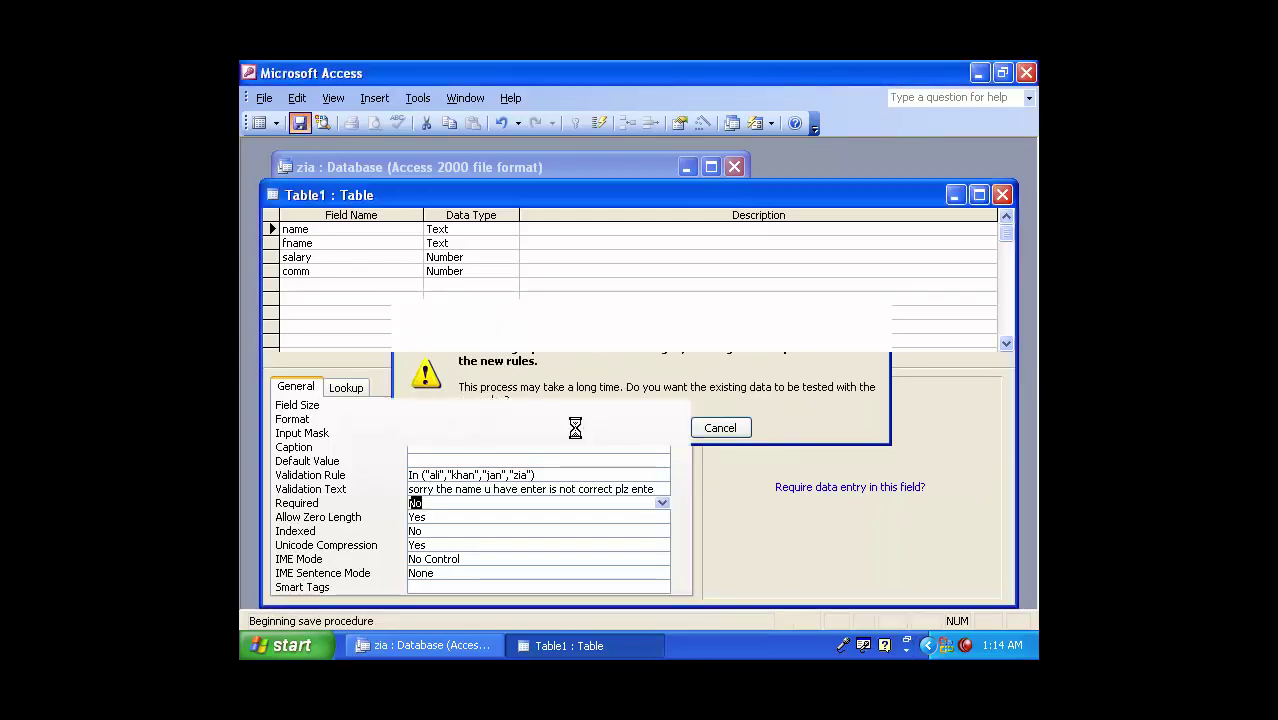
- Complete the rule check on existing data and add four Datasheet view records, one for each first name allowed by the rule
click(563, 440)
click(257, 122)
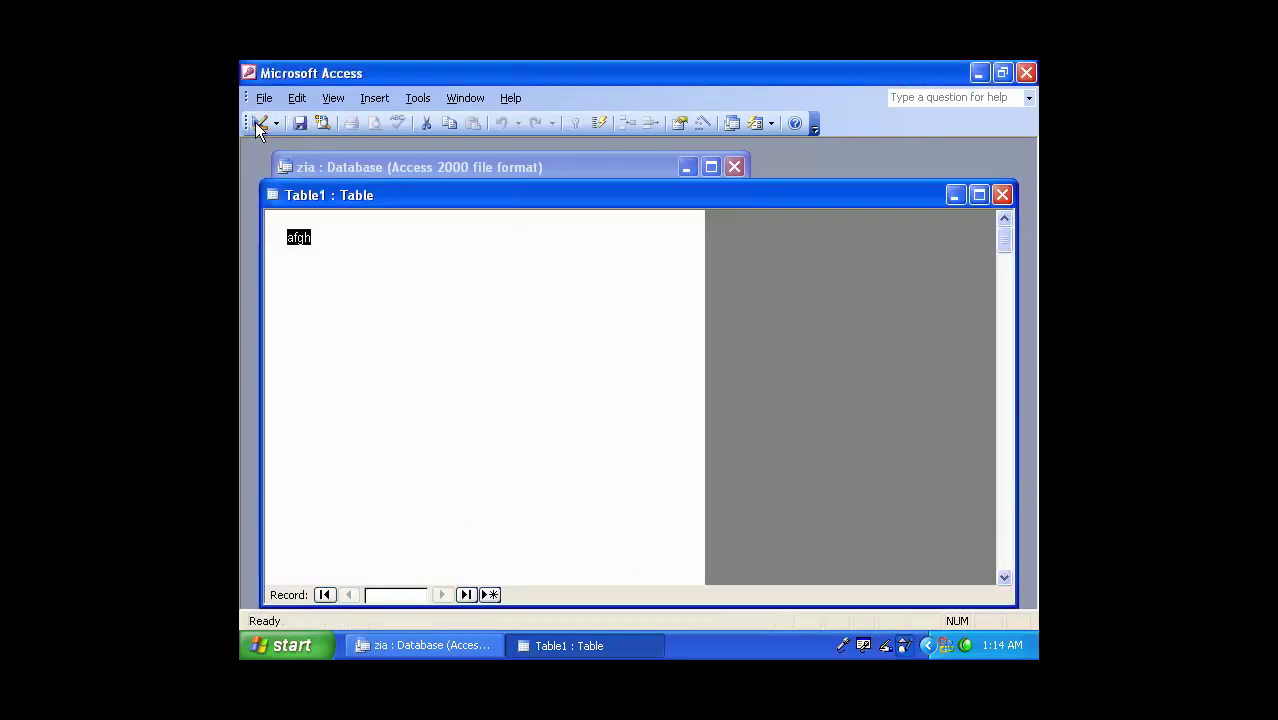
scroll(400, 470, down, 8)
click(346, 452)
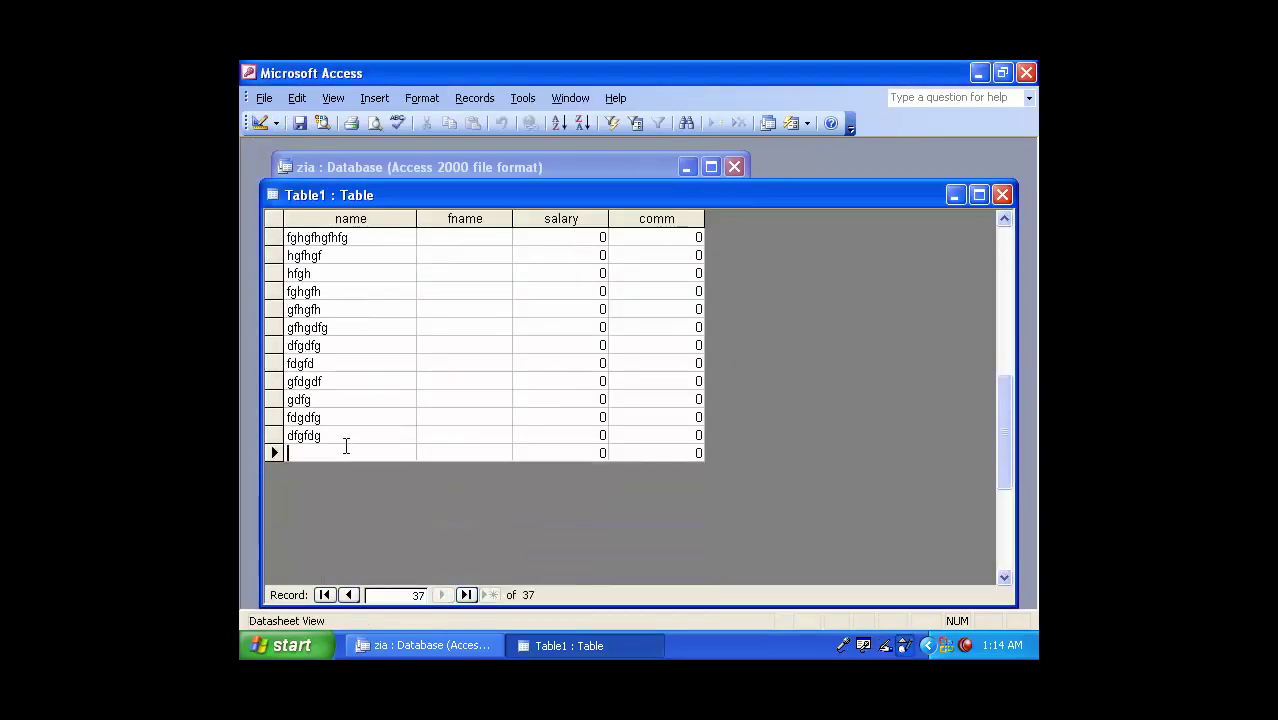
text(ali)
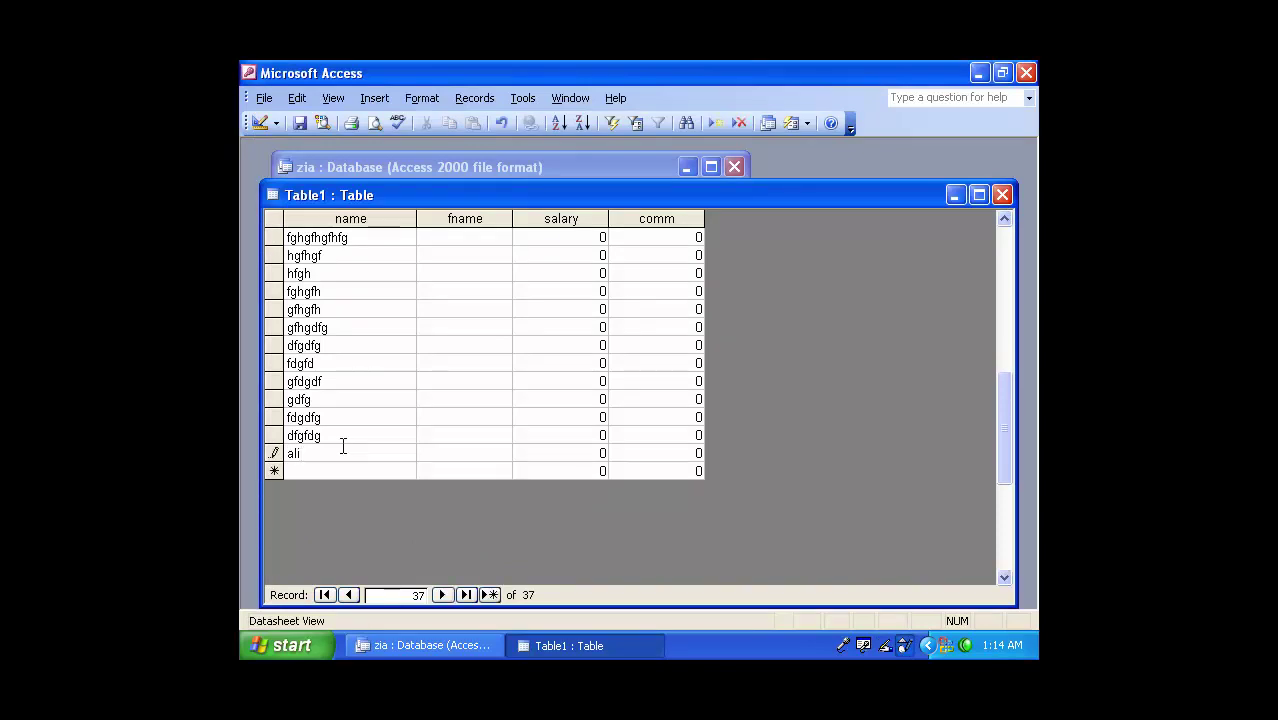
key(Down)
text(zia)
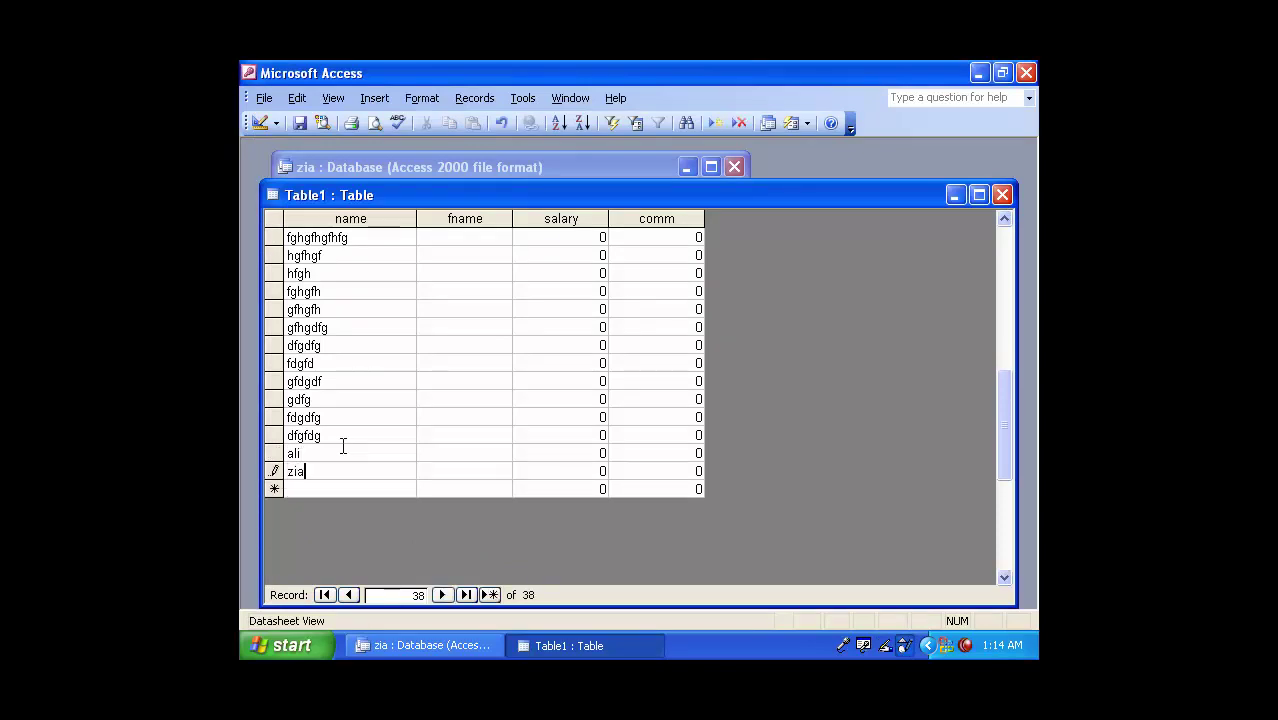
key(Down)
text(jan)
key(Down)
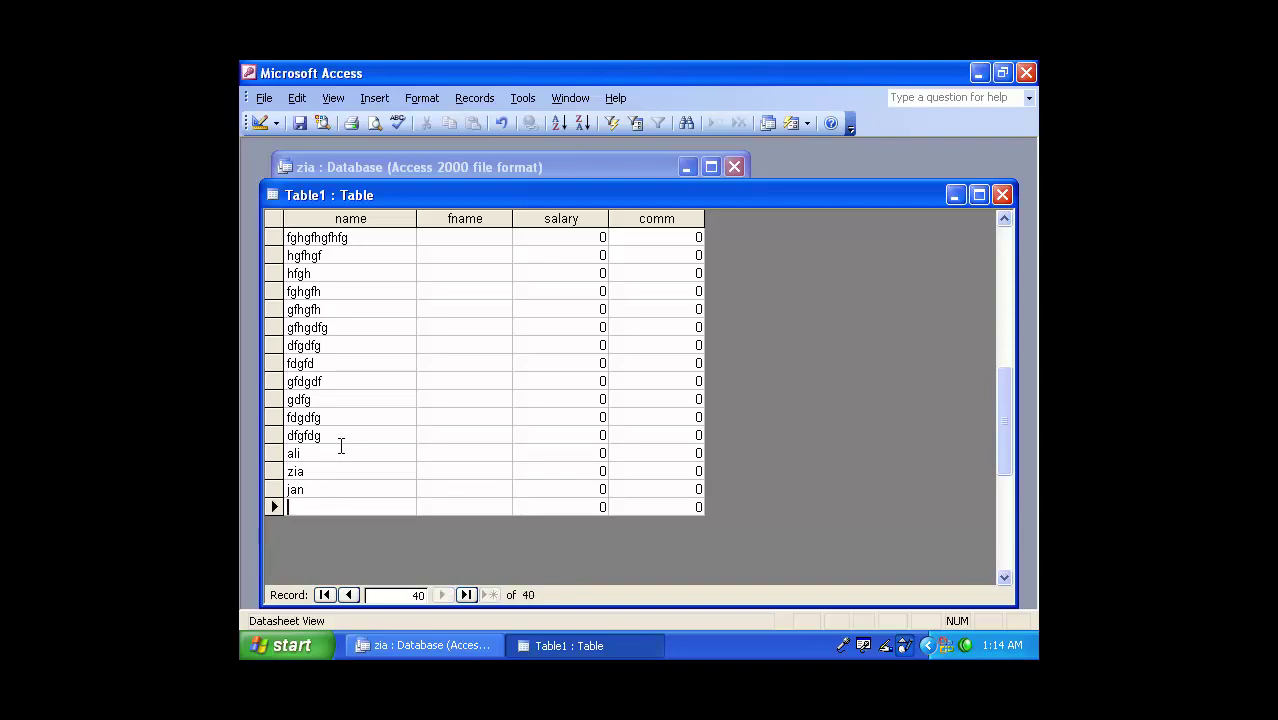
text(khan)
key(Down)
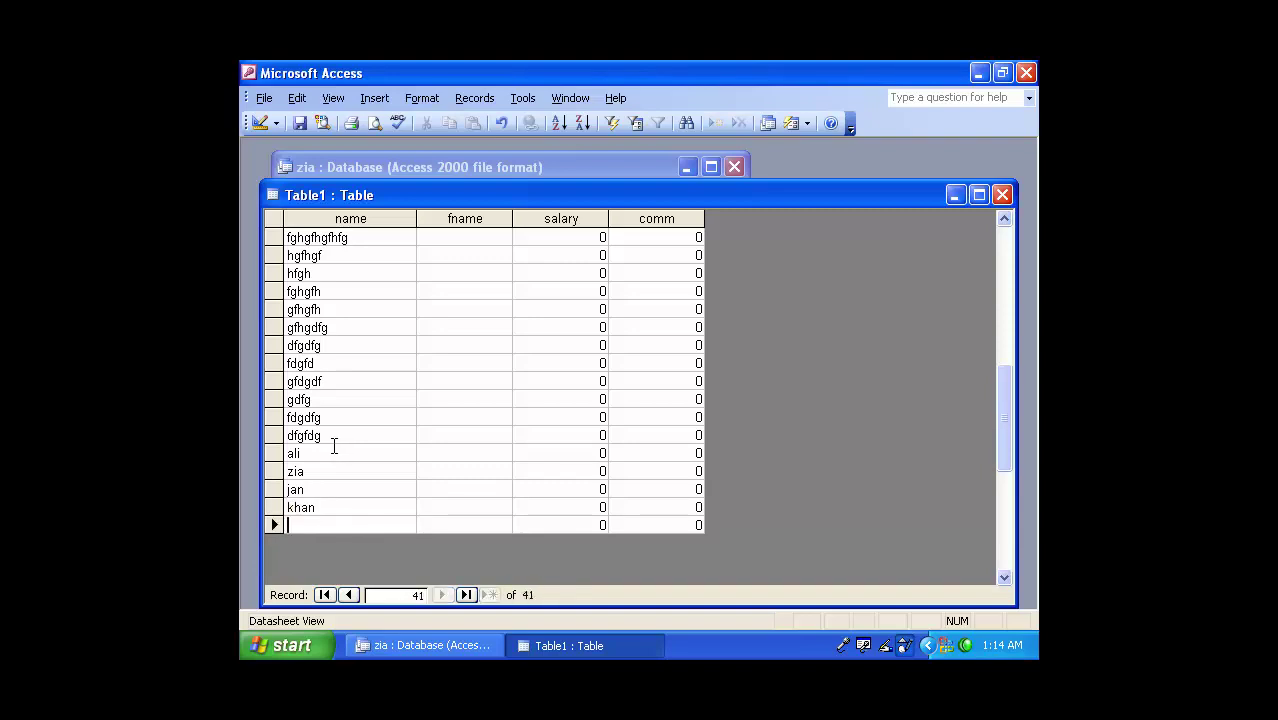
- Try to enter a first name outside the allowed list in a new record, and clear the rejected entry
text(saleem)
key(Down)
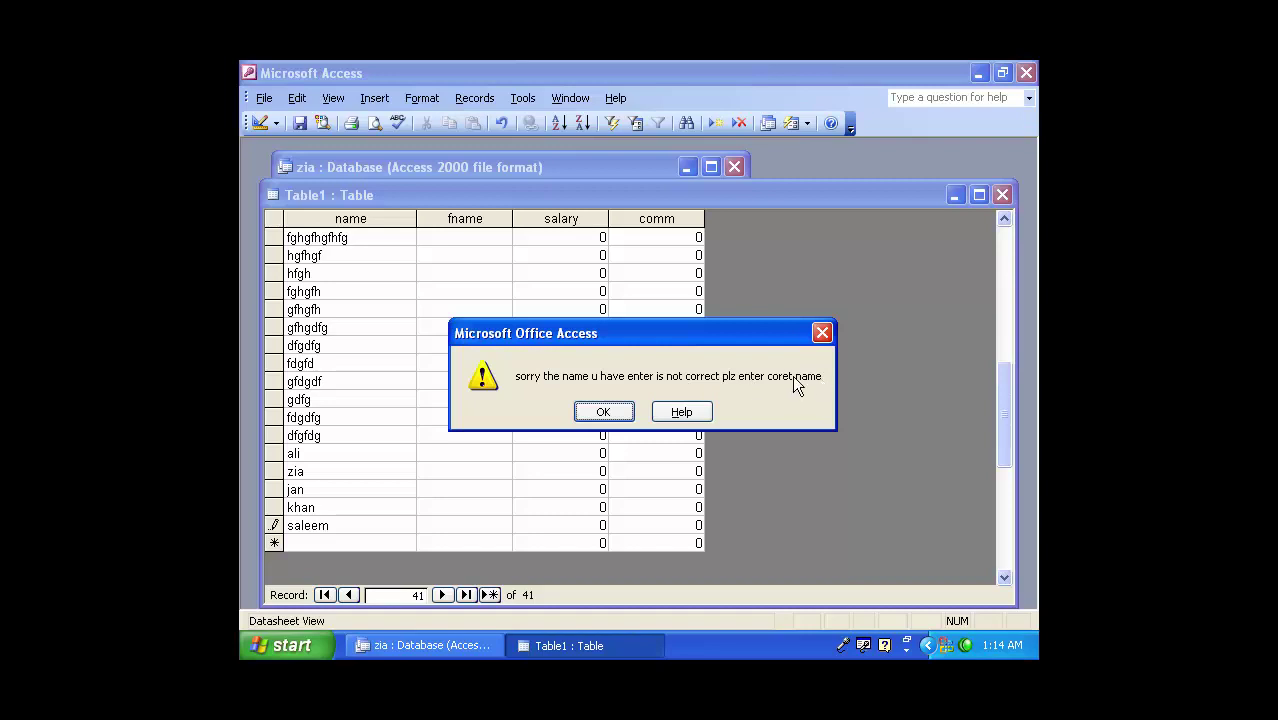
click(604, 412)
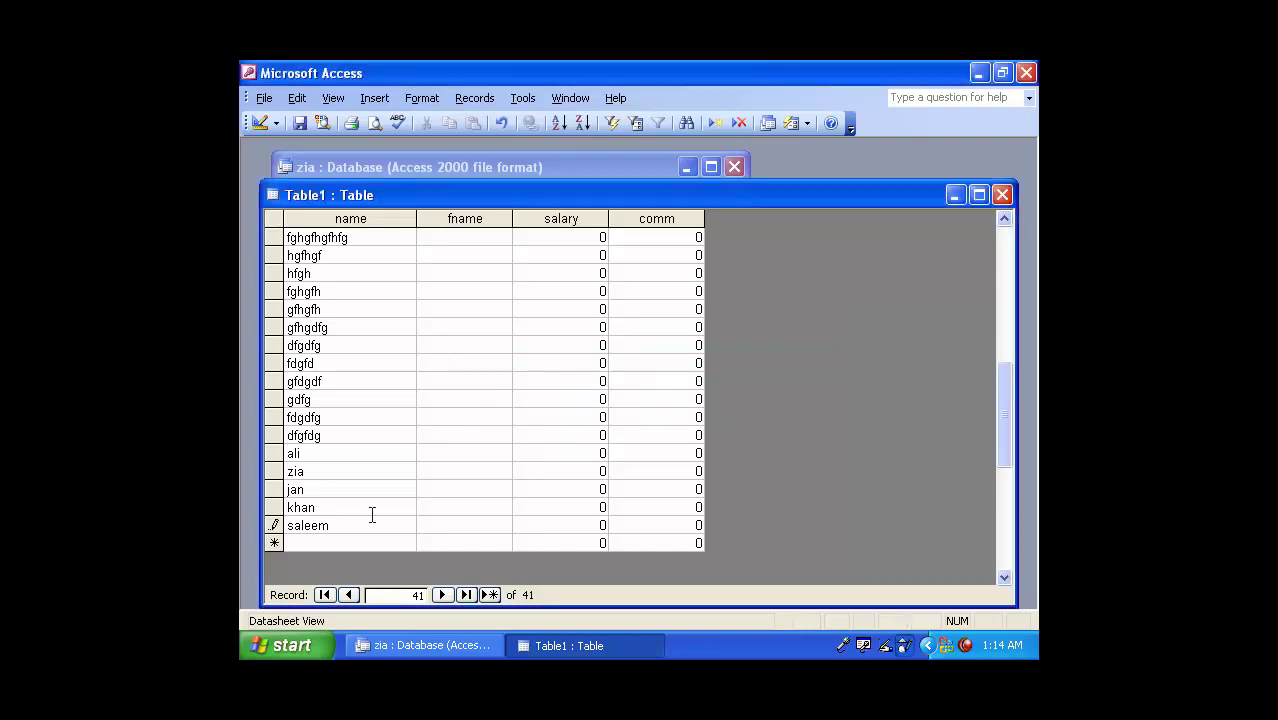
click(1002, 195)
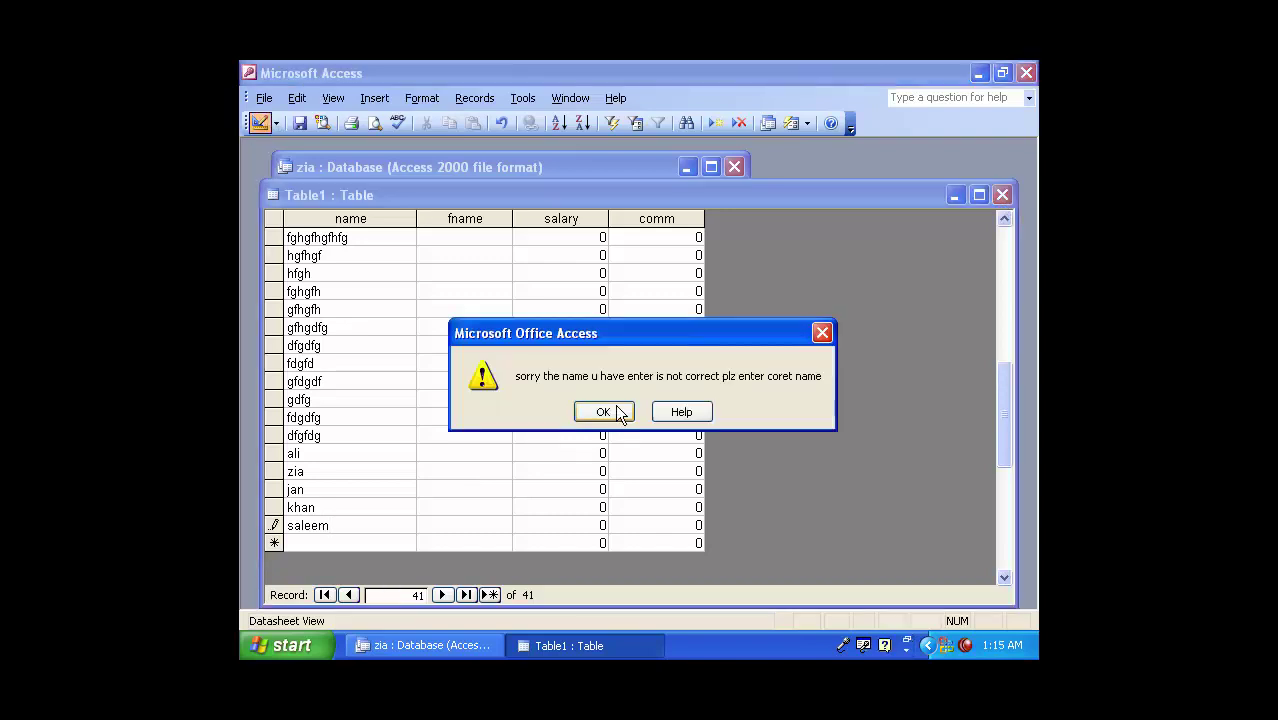
click(604, 412)
double_click(354, 519)
key(BackSpace)
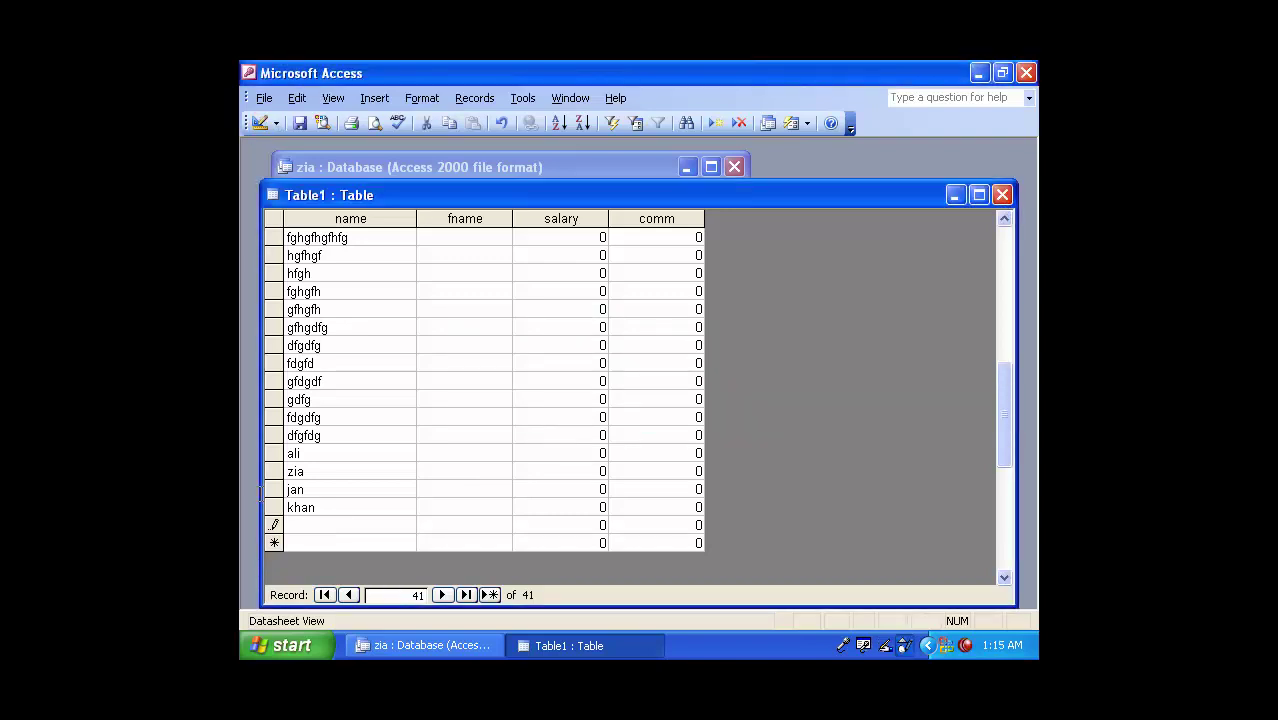
- Clear the name field's Validation Text and Validation Rule in Design view
click(262, 123)
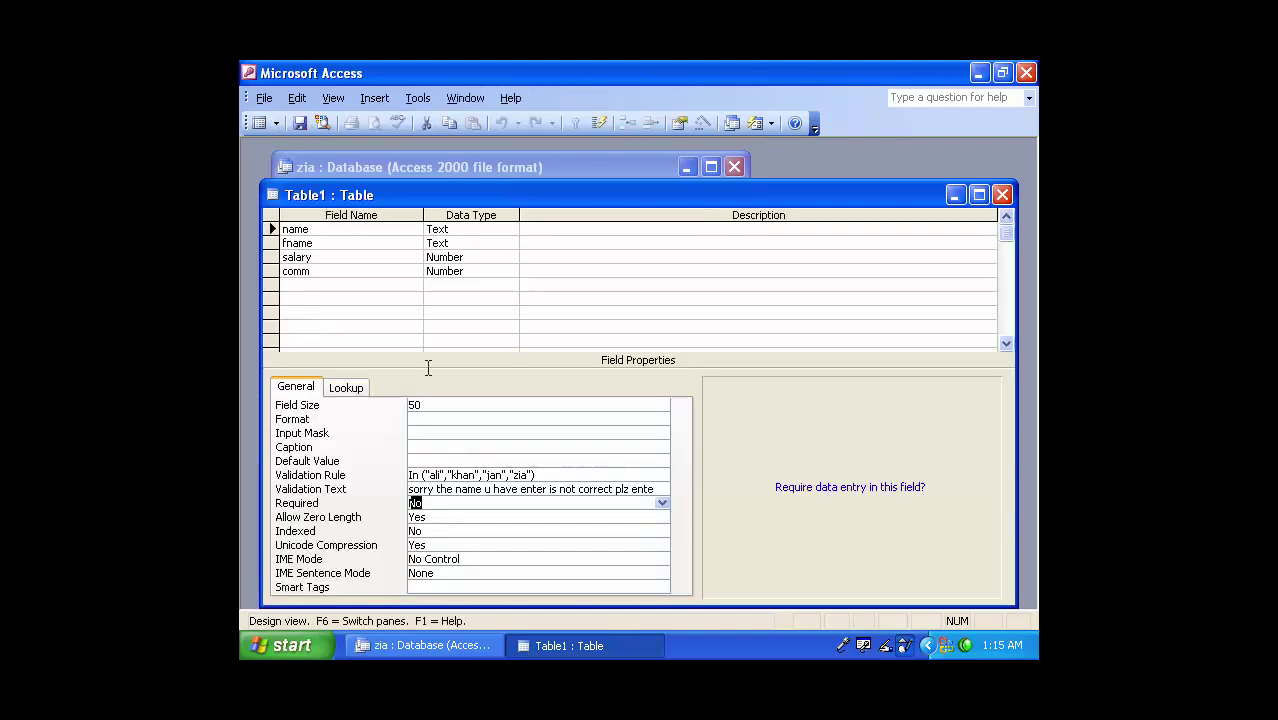
click(665, 486)
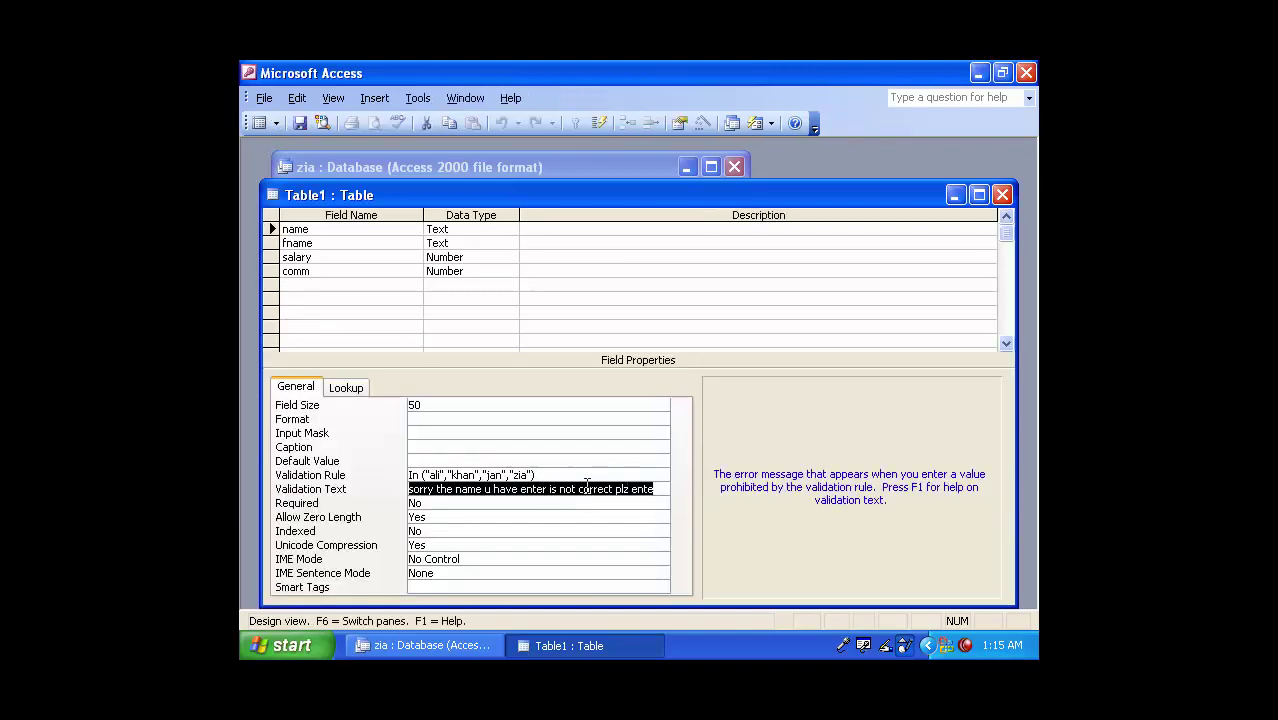
key(Delete)
click(549, 464)
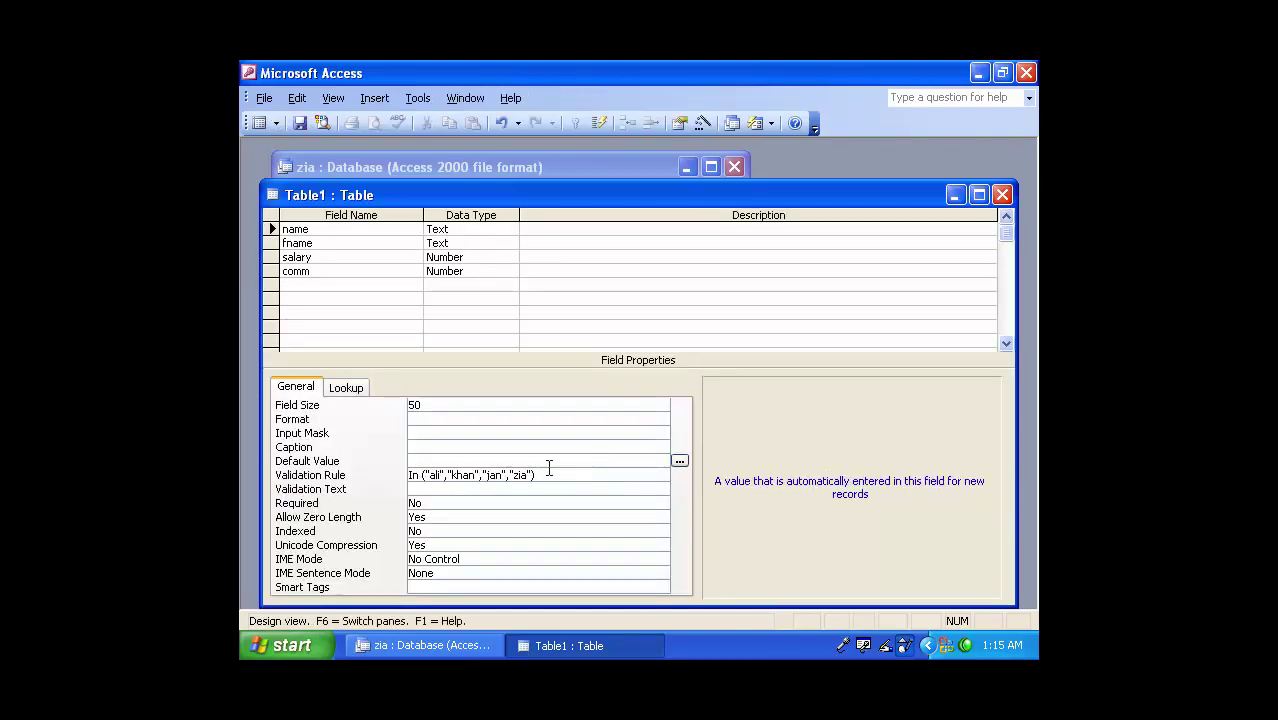
click(549, 471)
key(Delete)
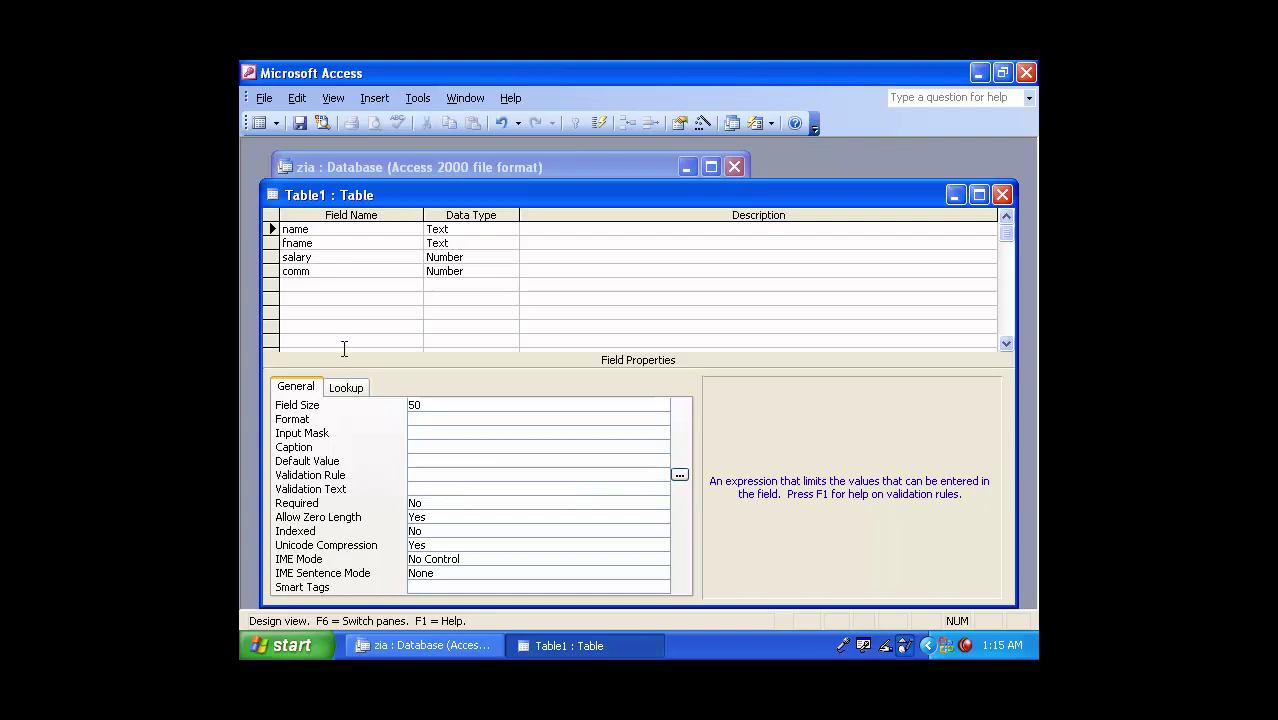
- Save the design of Table1, return to its records in Datasheet view and close the table
click(300, 122)
click(262, 124)
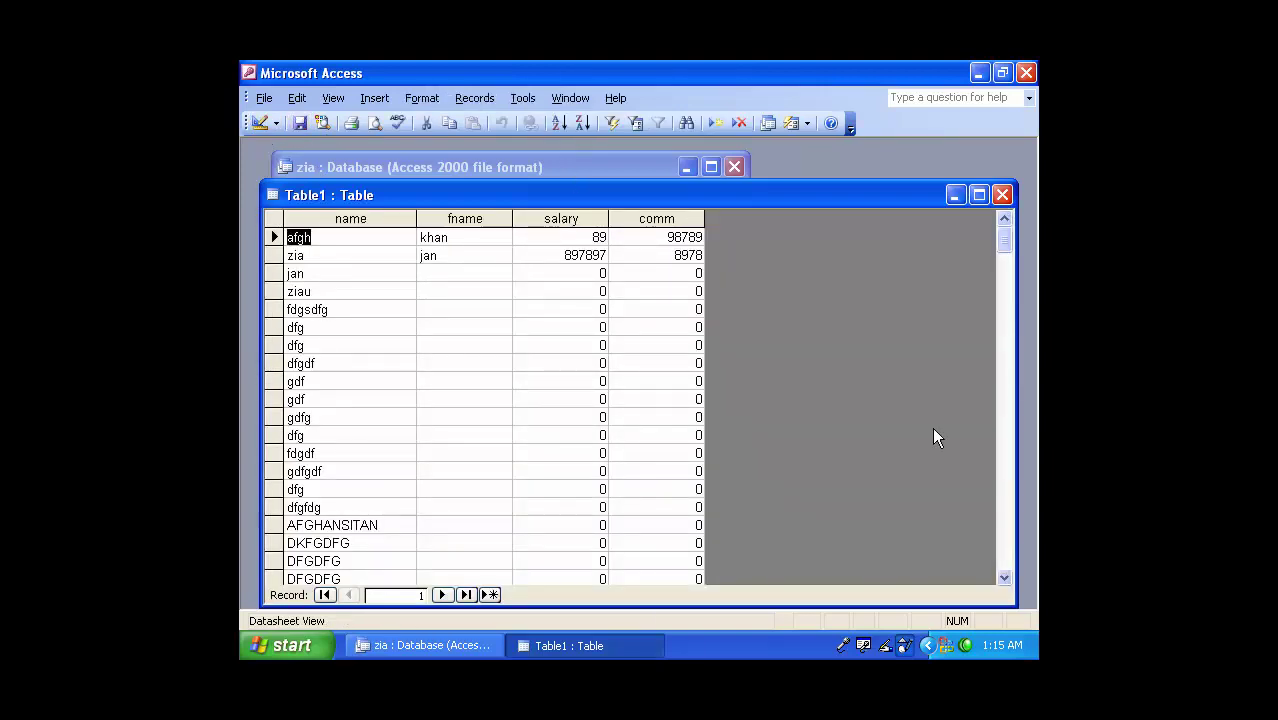
click(1000, 195)
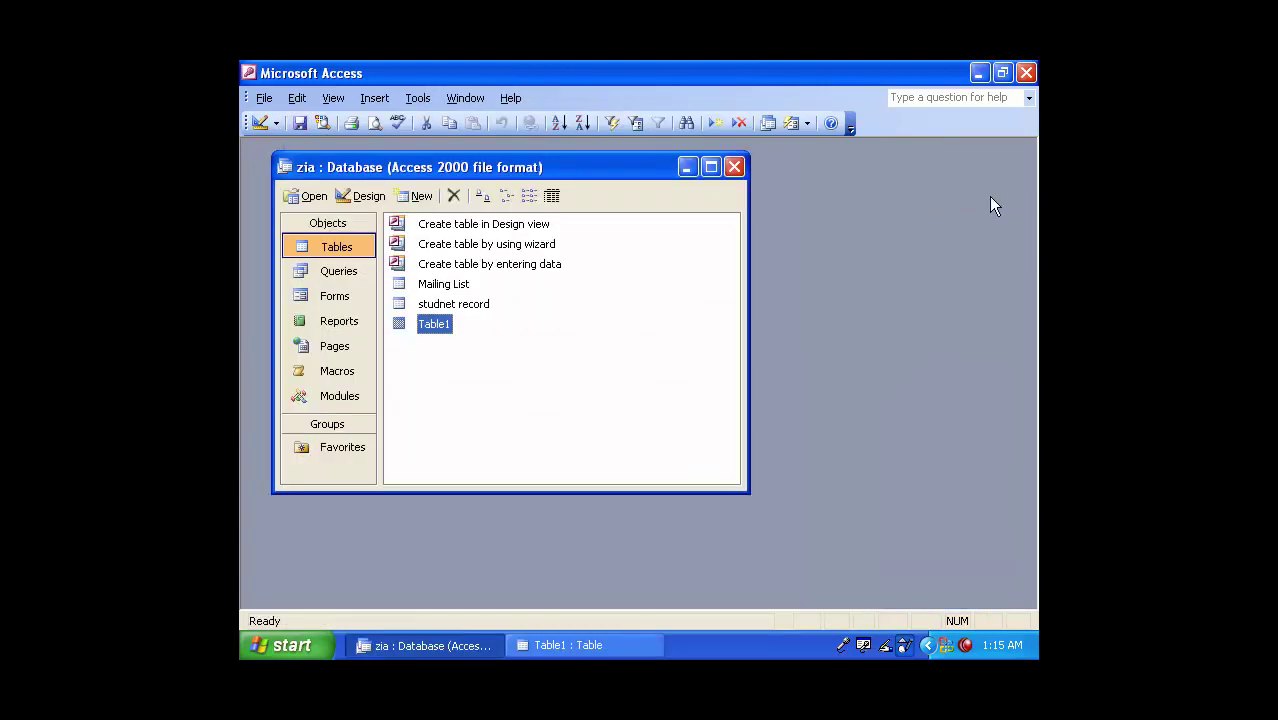
right_click(963, 645)
click(918, 543)
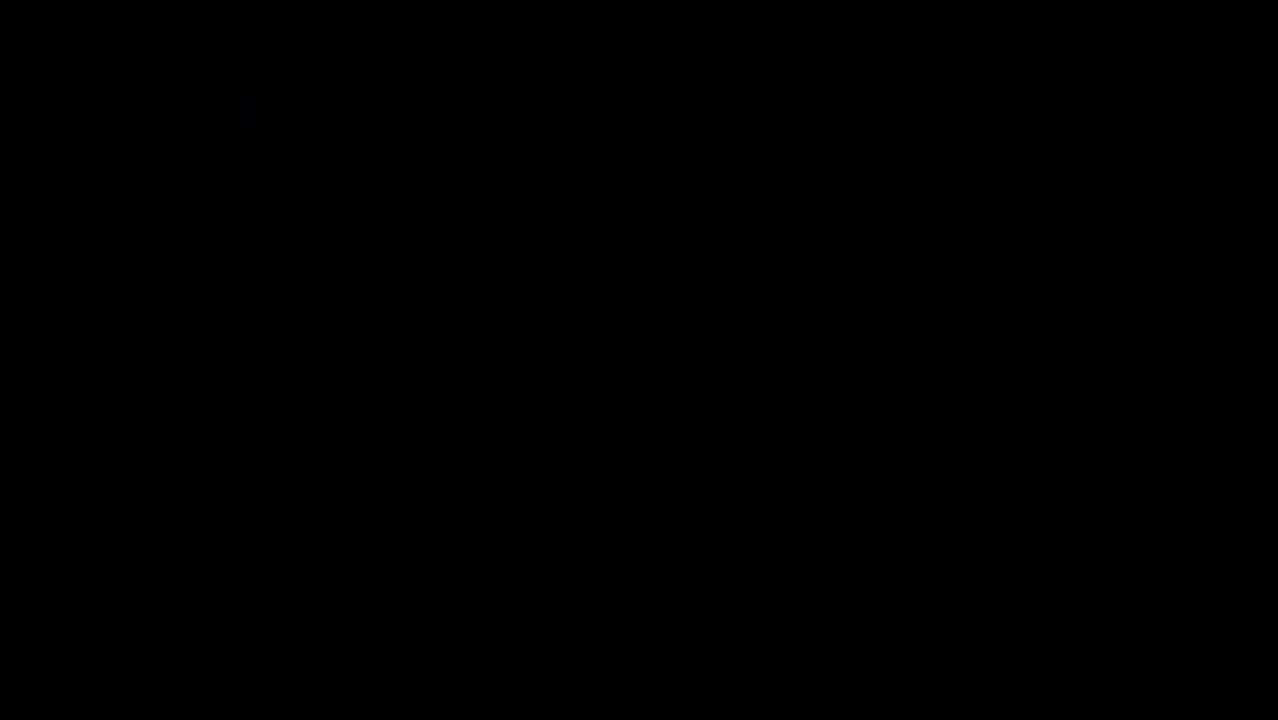